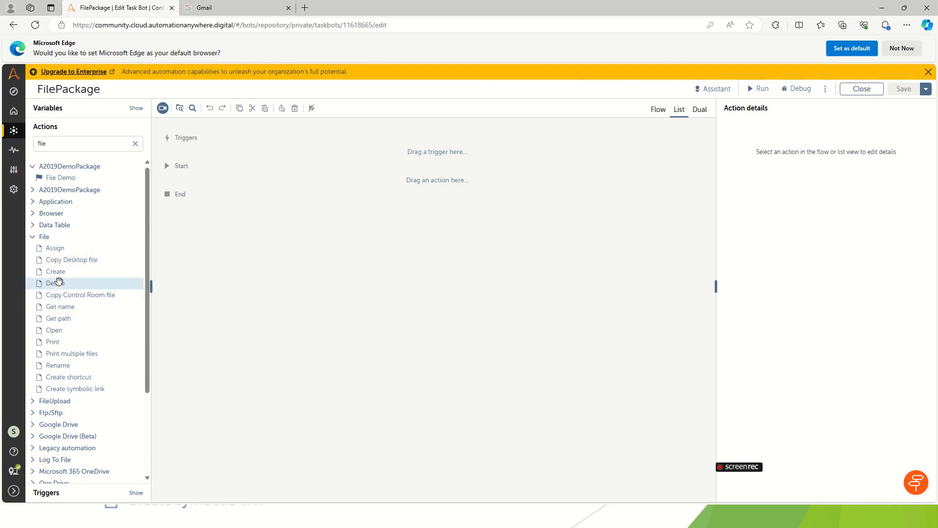
Step: Add the File: Assign action to the bot's flow
mouse_move(86, 248)
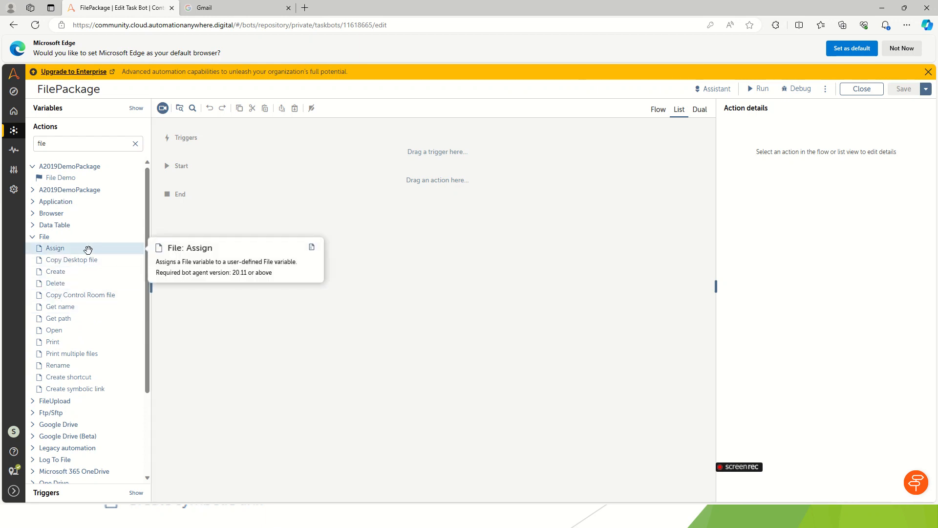
double_click(79, 248)
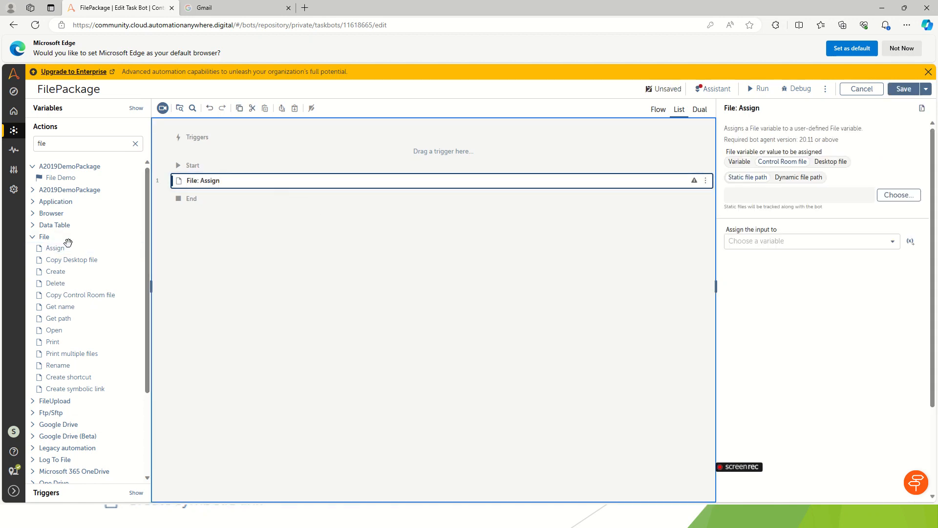
mouse_move(51, 249)
left_click(231, 9)
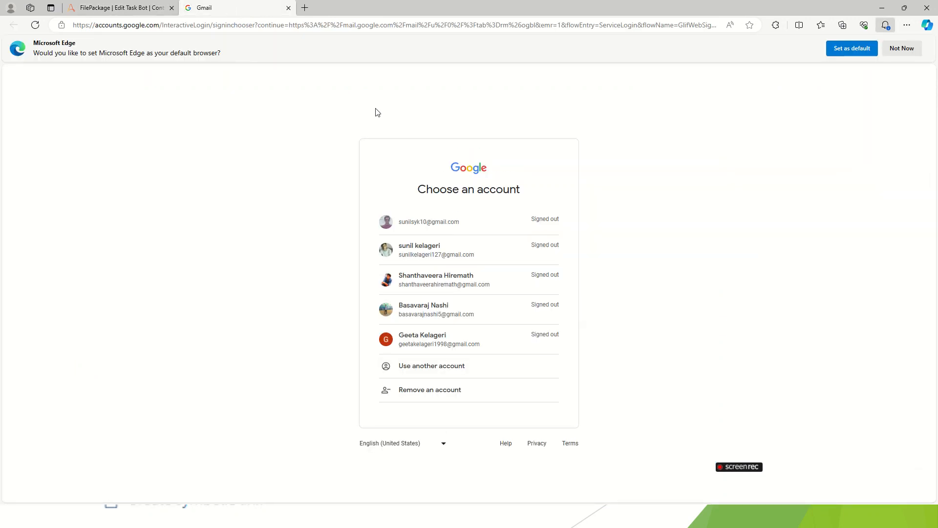
left_click(147, 9)
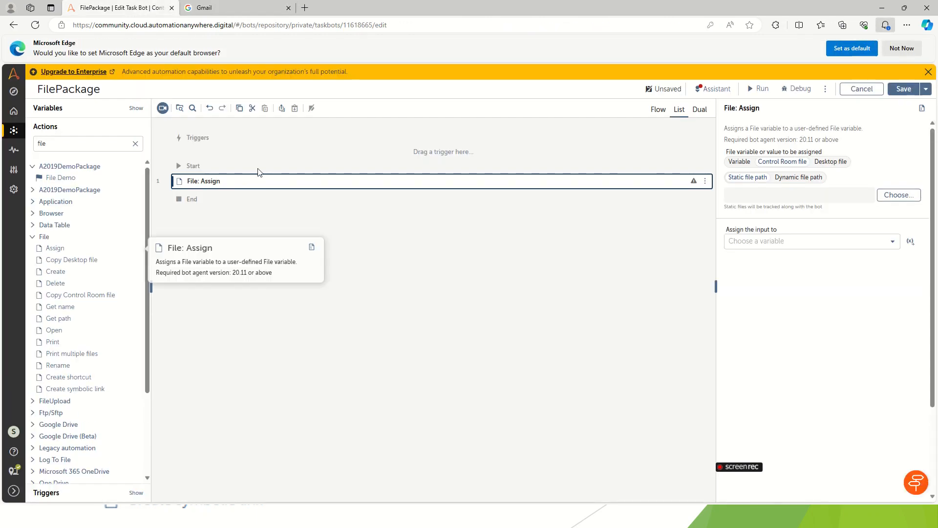
key("alt+Tab")
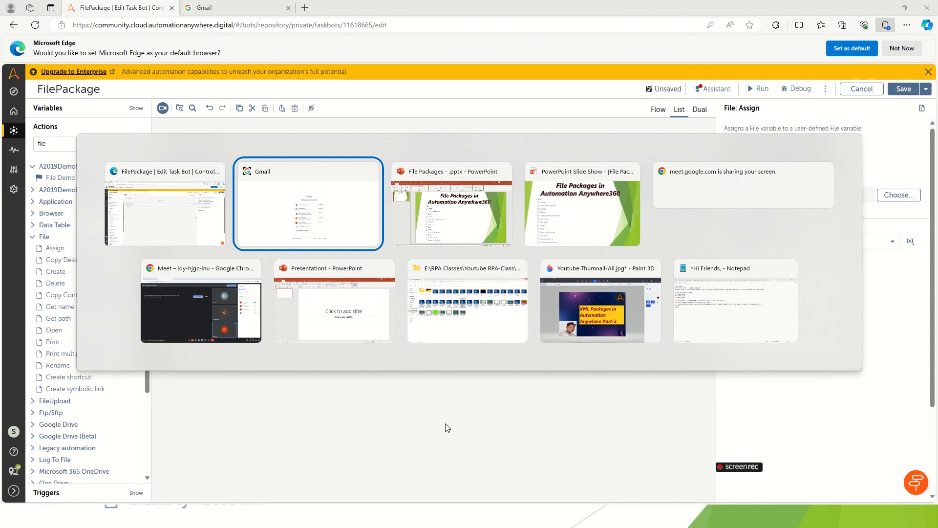
key("alt+Tab")
key("alt+Tab")
key("alt+Tab")
key("alt+Tab")
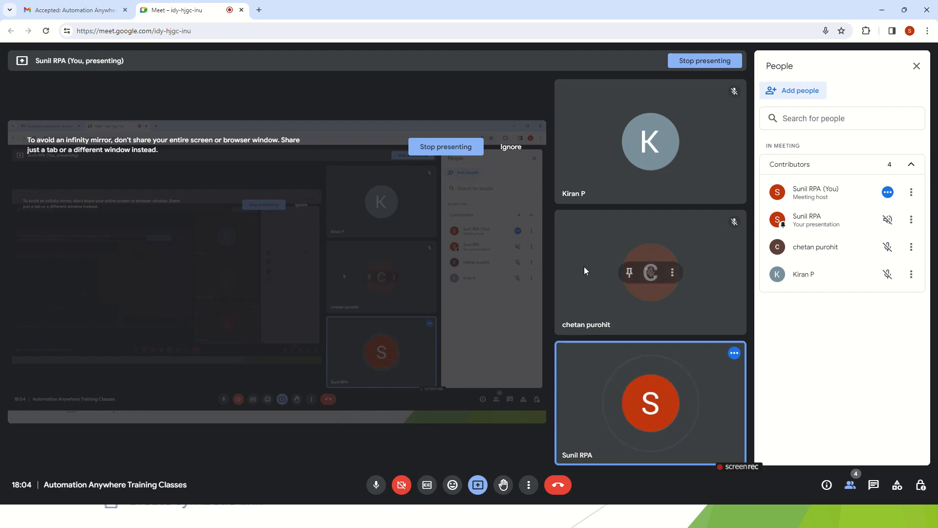
key("alt+Tab")
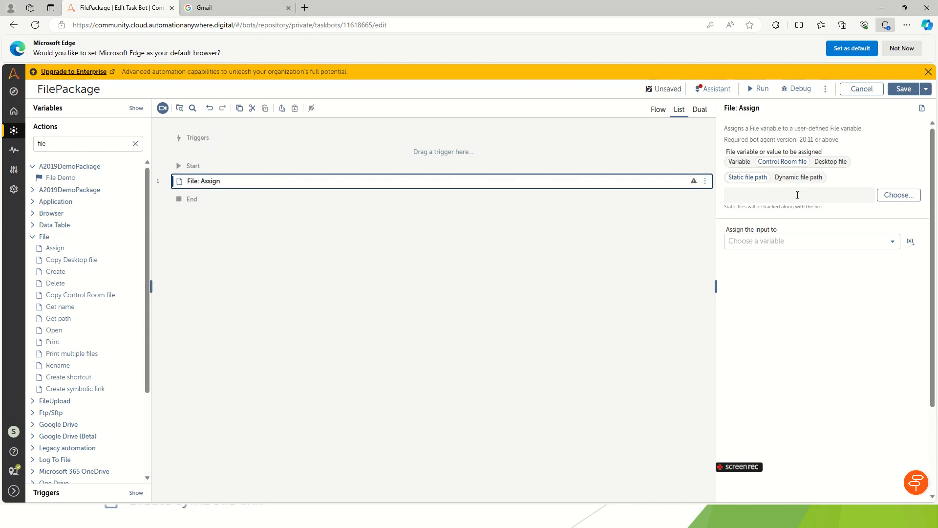
Step: Set the Assign action's value to the desktop file Word-to-PDF-Converter.xlsb from the Desktop\Source folder
left_click(831, 162)
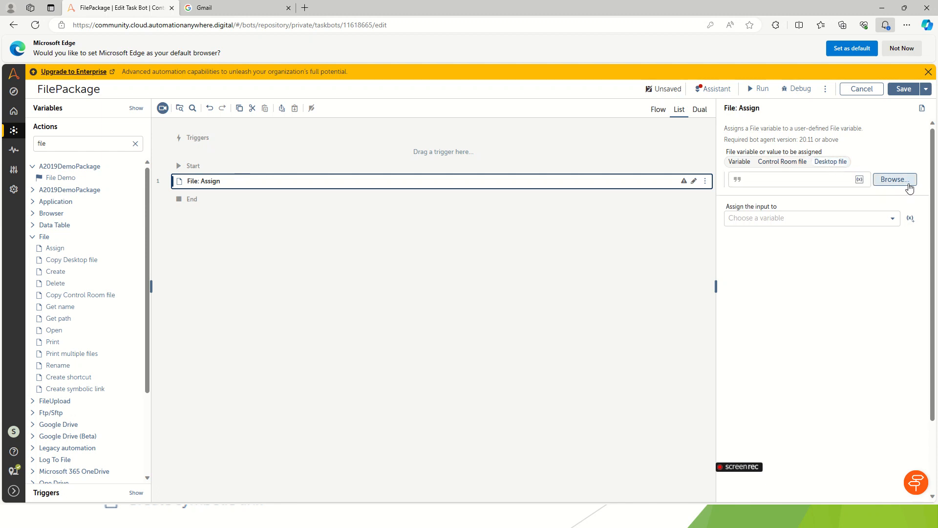
left_click(895, 180)
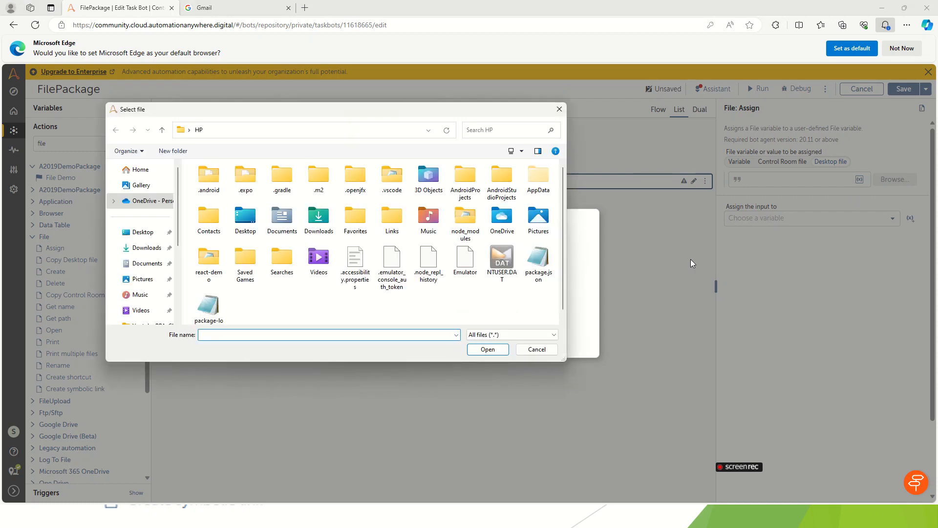
double_click(243, 226)
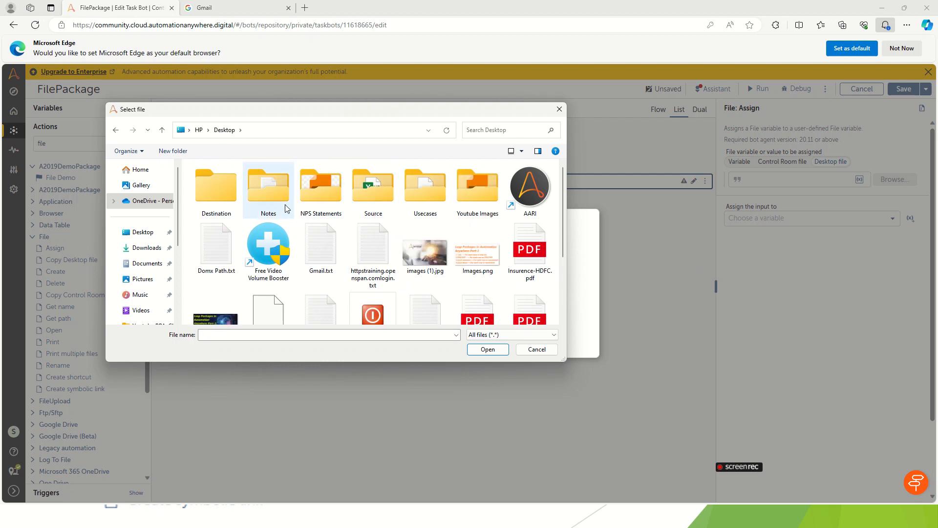
left_click(220, 195)
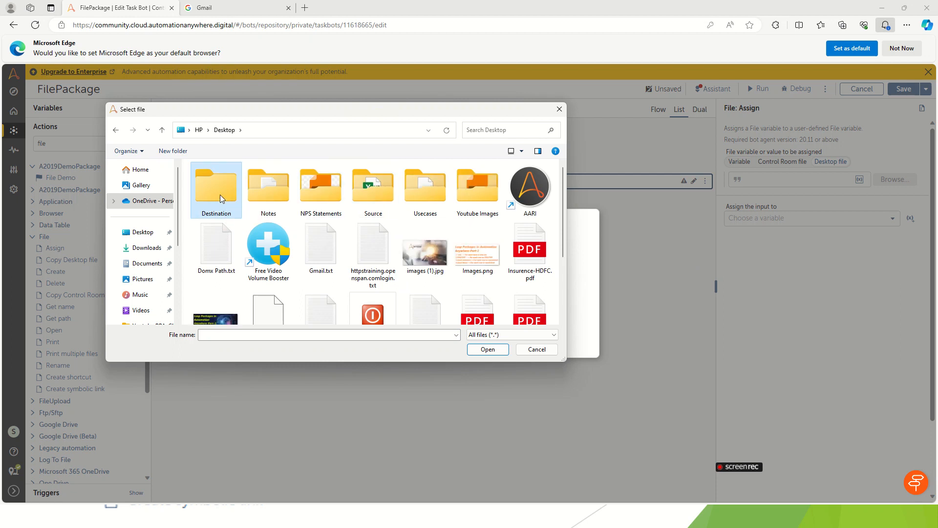
left_click(376, 189)
double_click(376, 188)
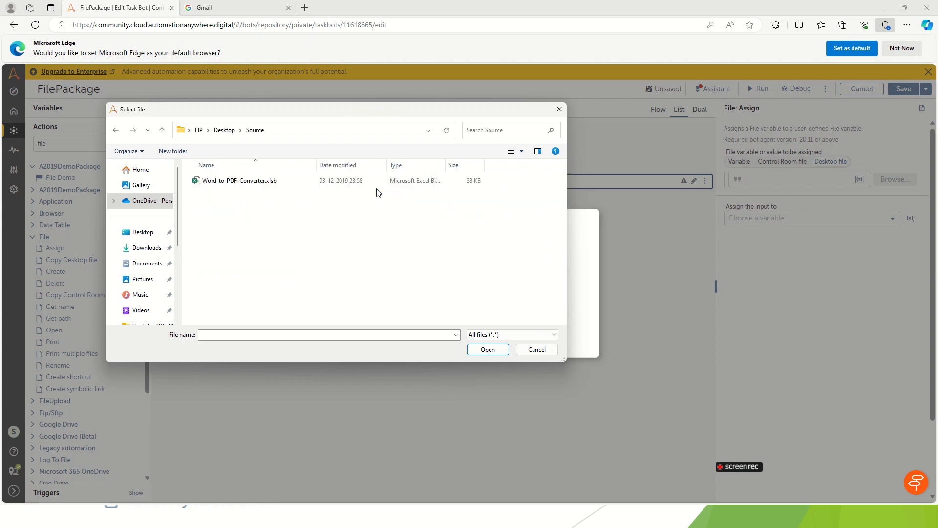
left_click(262, 183)
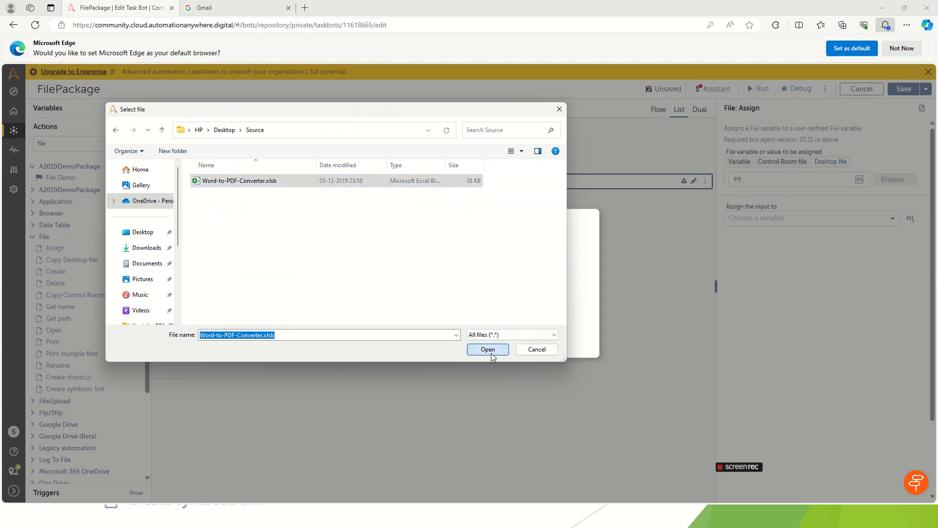
left_click(489, 349)
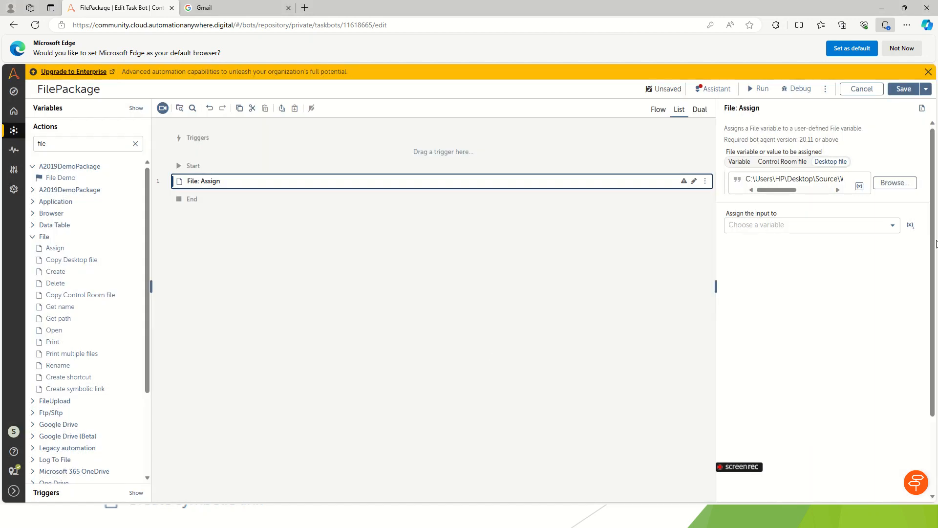
Step: Create a File variable named vFileName and select it as the target for the assigned input
left_click(893, 226)
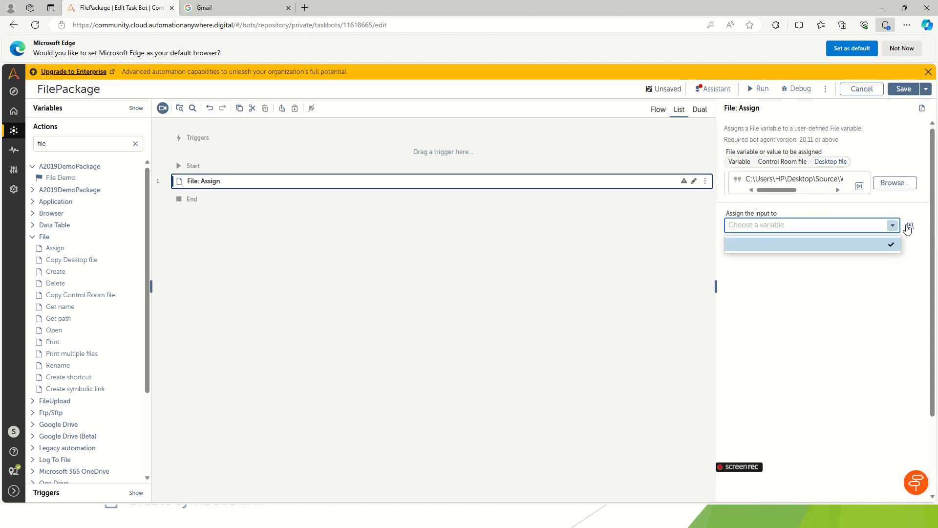
left_click(910, 225)
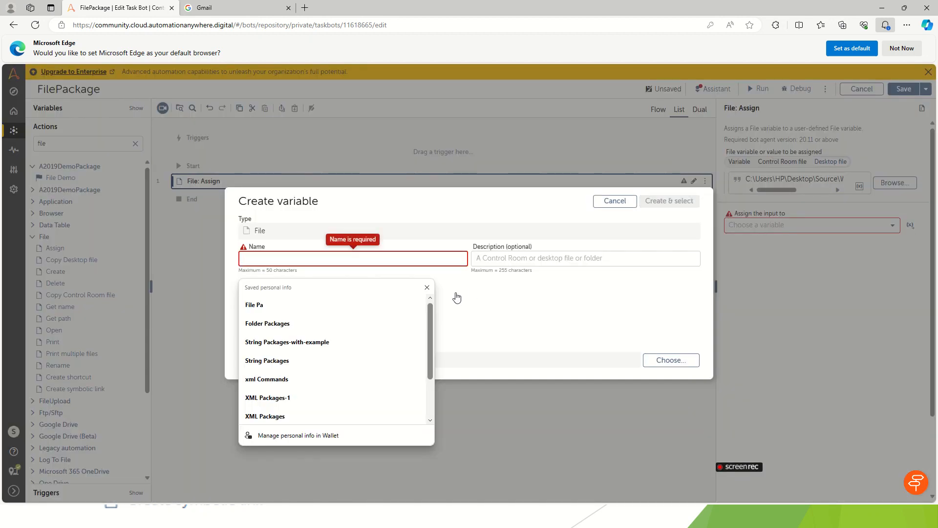
type("Vfi")
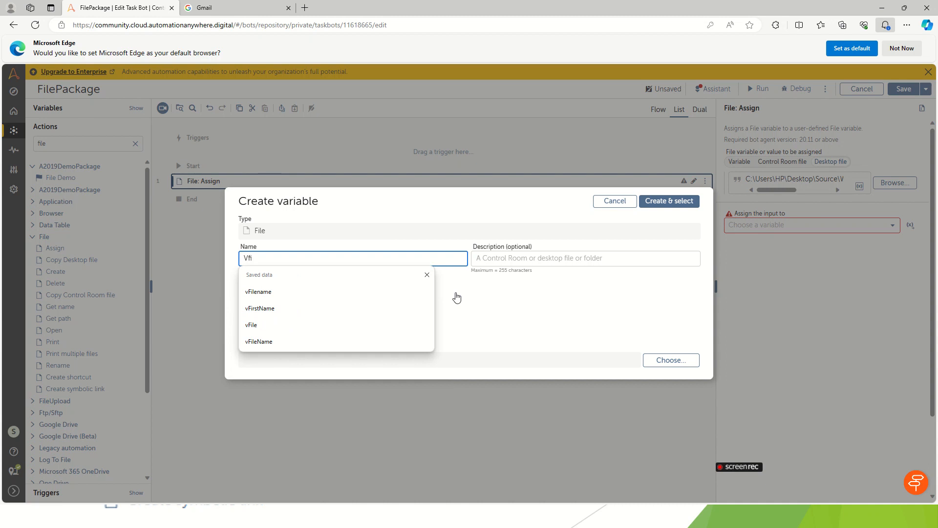
key("BackSpace")
key("BackSpace")
key("BackSpace")
type("V")
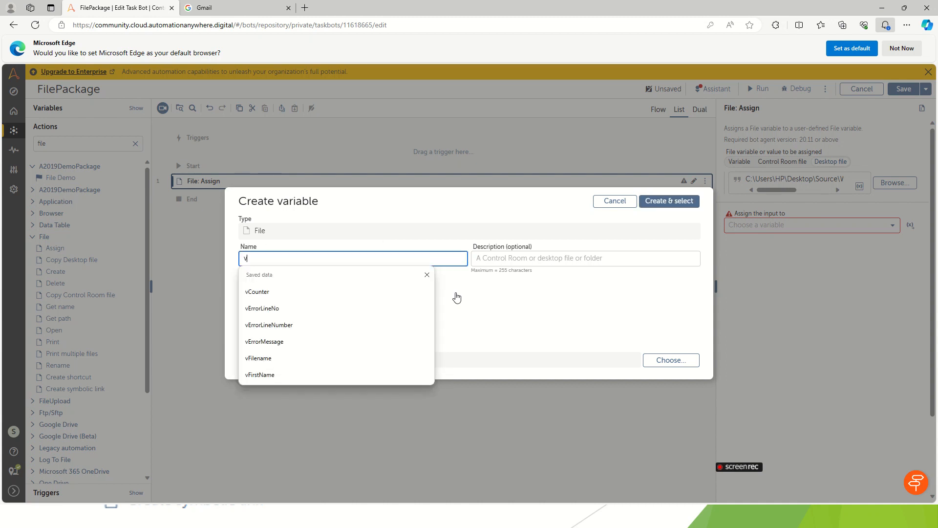
type("FileName")
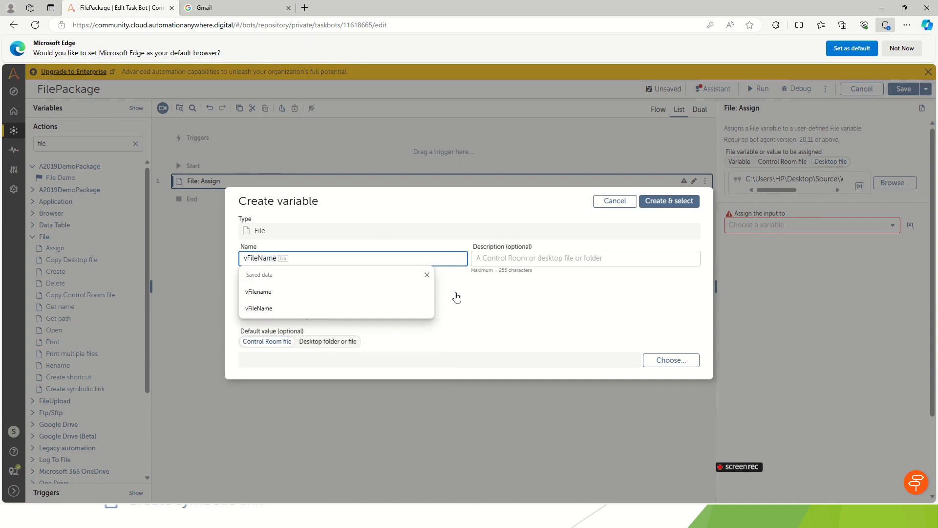
left_click(667, 200)
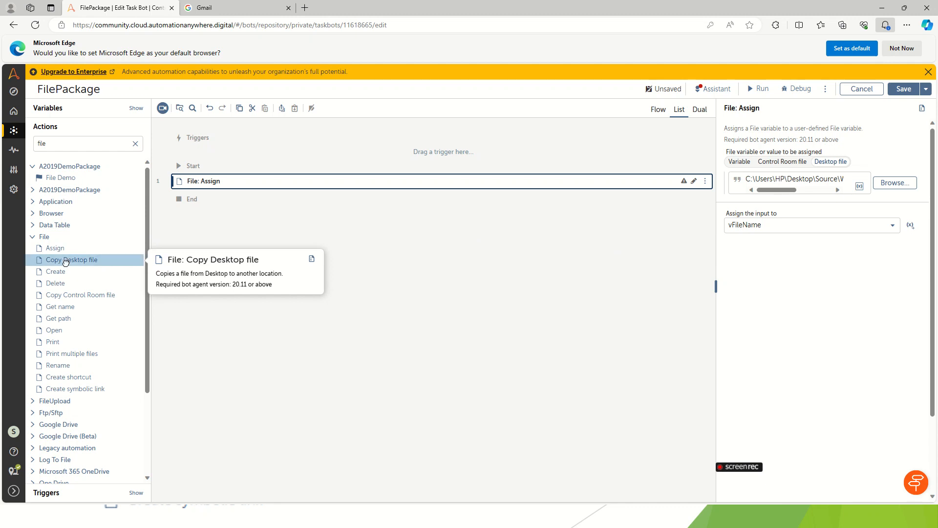
Step: Add the File: Copy Desktop file action after the Assign action, and disable the Assign action
double_click(66, 261)
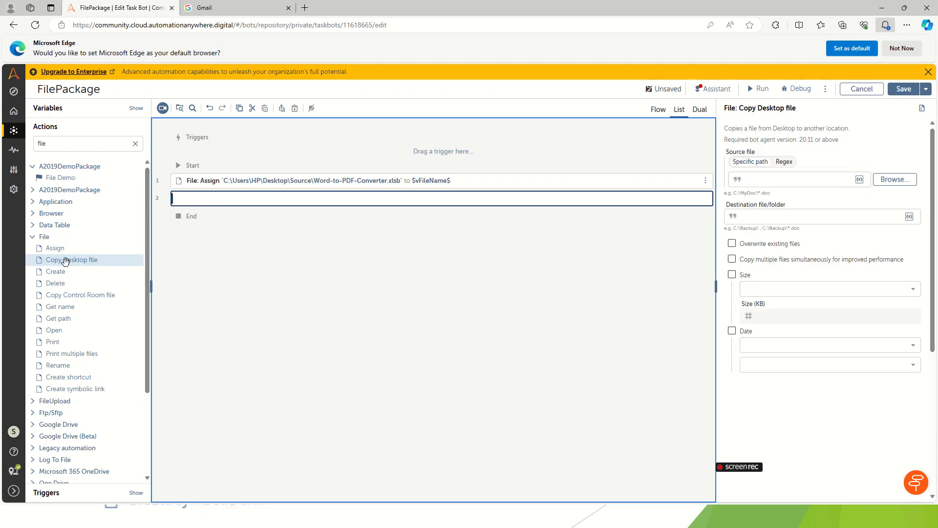
left_click(705, 181)
left_click(639, 207)
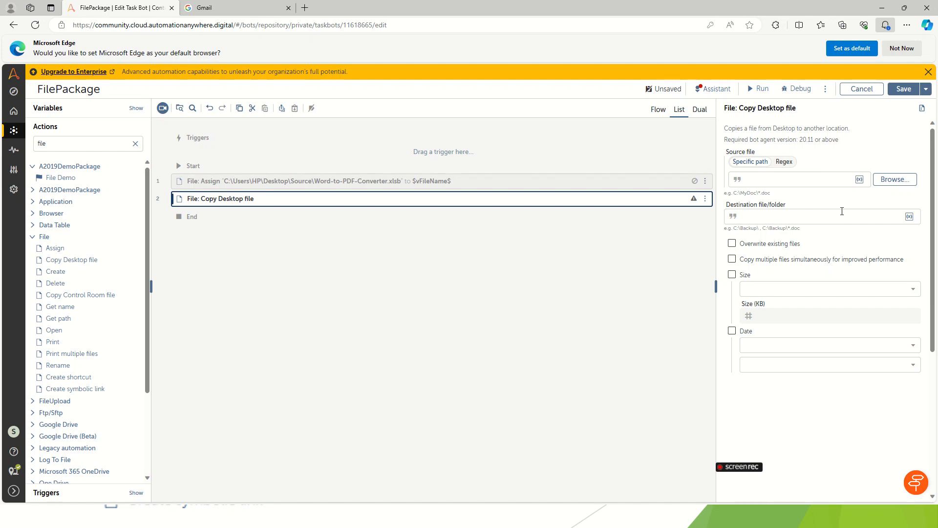
Step: Set the copy action's source file to Word-to-PDF-Converter.xlsb in the Desktop\Source folder
left_click(906, 180)
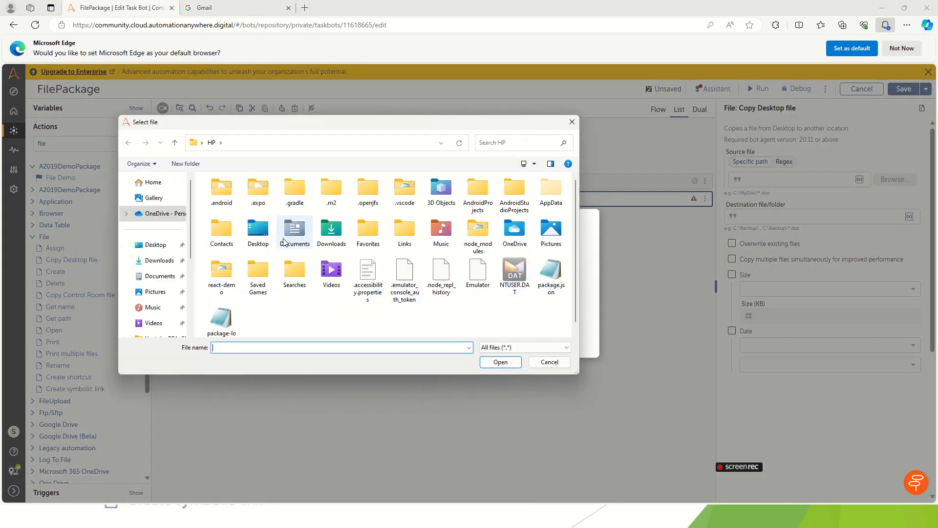
double_click(258, 229)
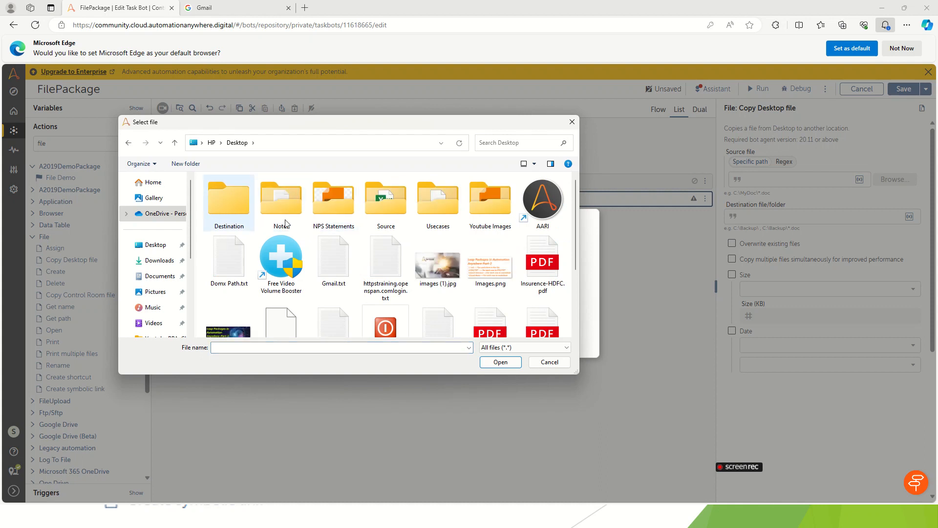
left_click(390, 210)
double_click(391, 209)
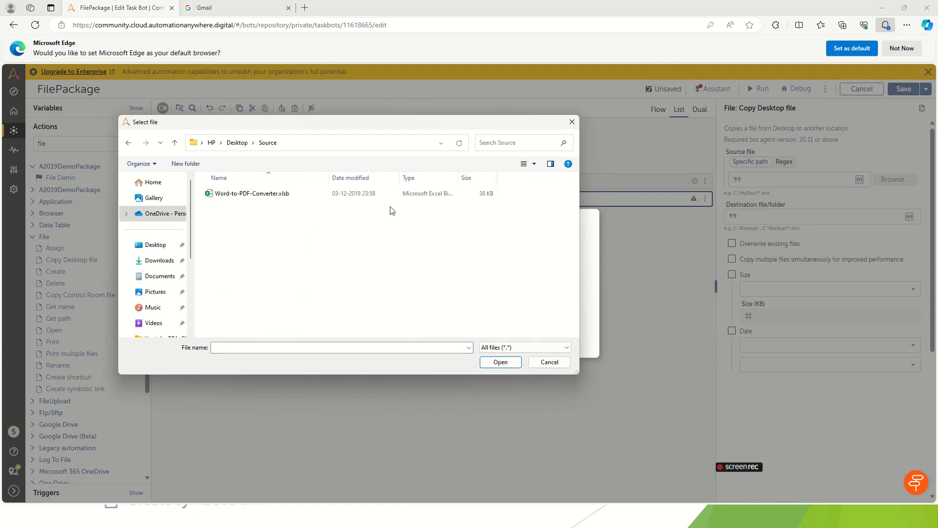
left_click(235, 198)
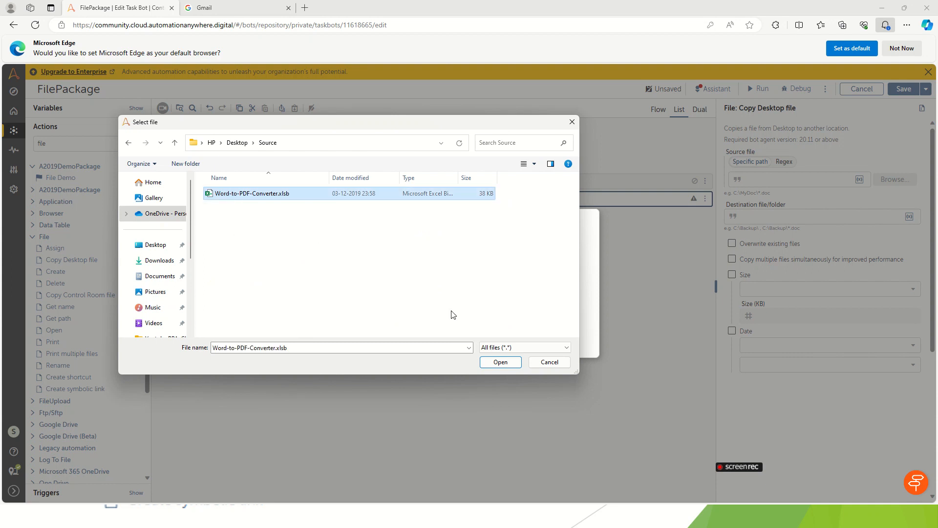
left_click(498, 362)
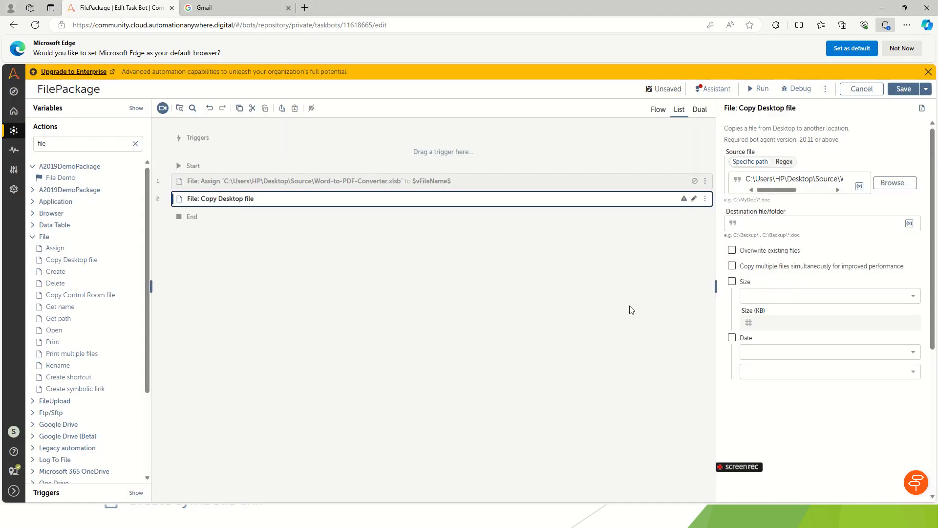
Step: Inspect the contents of the Destination and Source folders on the Windows desktop, closing each folder window after viewing it
left_click(783, 223)
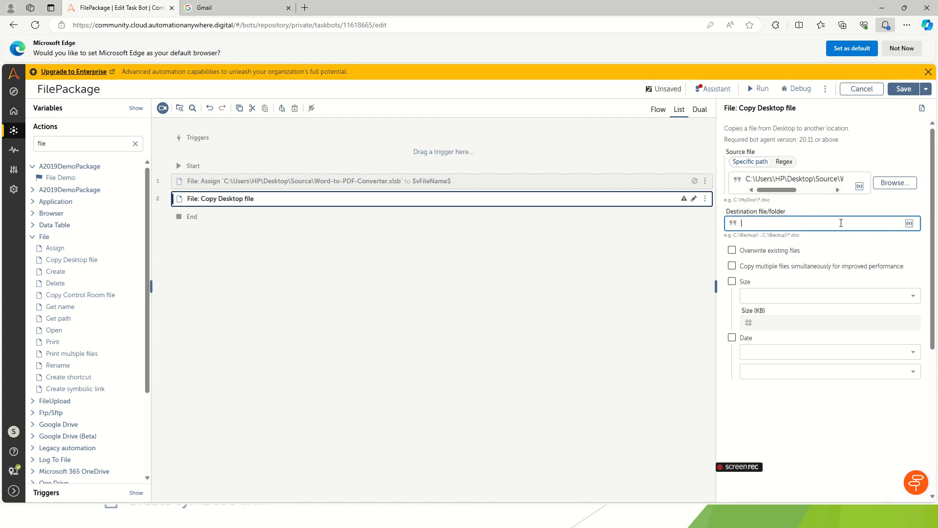
key("super+d")
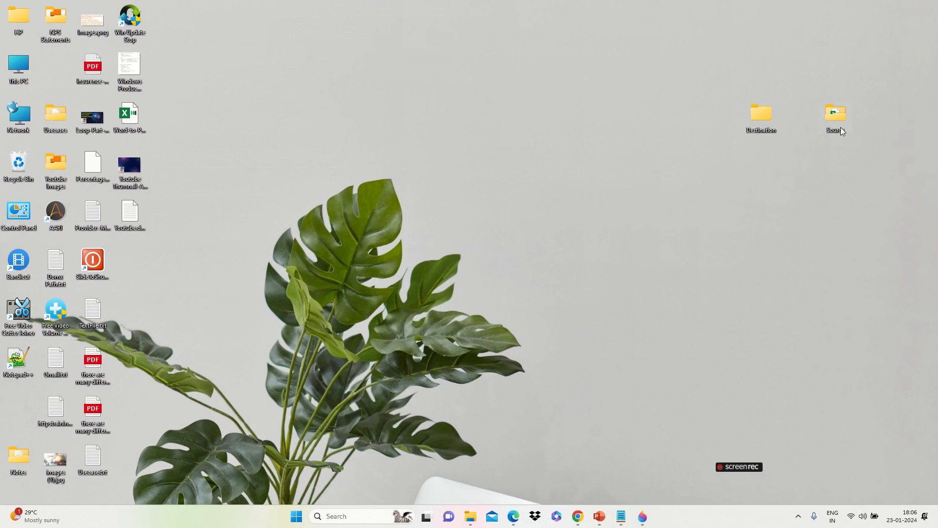
double_click(761, 118)
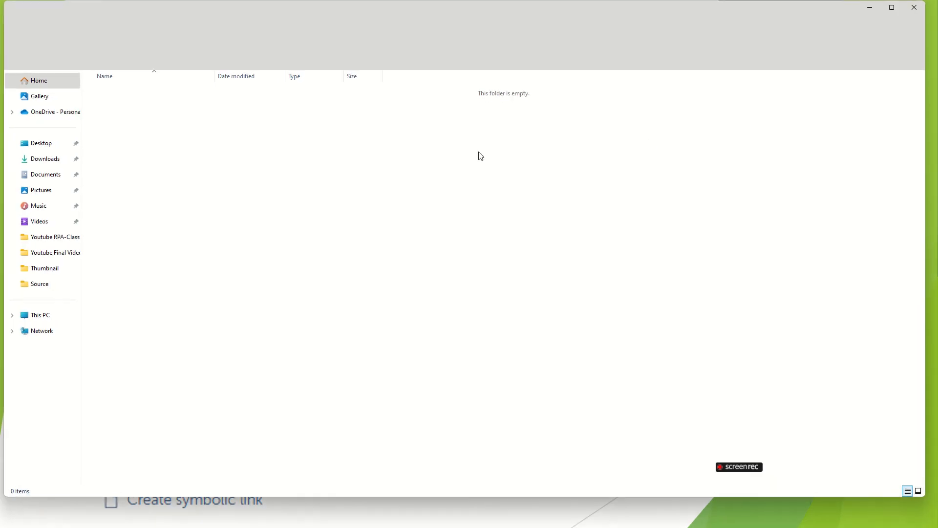
left_click(915, 8)
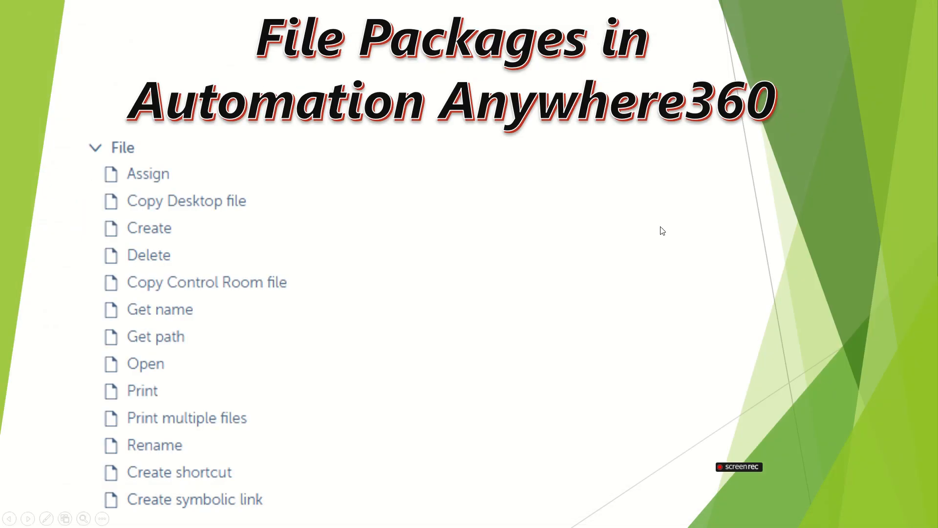
key("super+d")
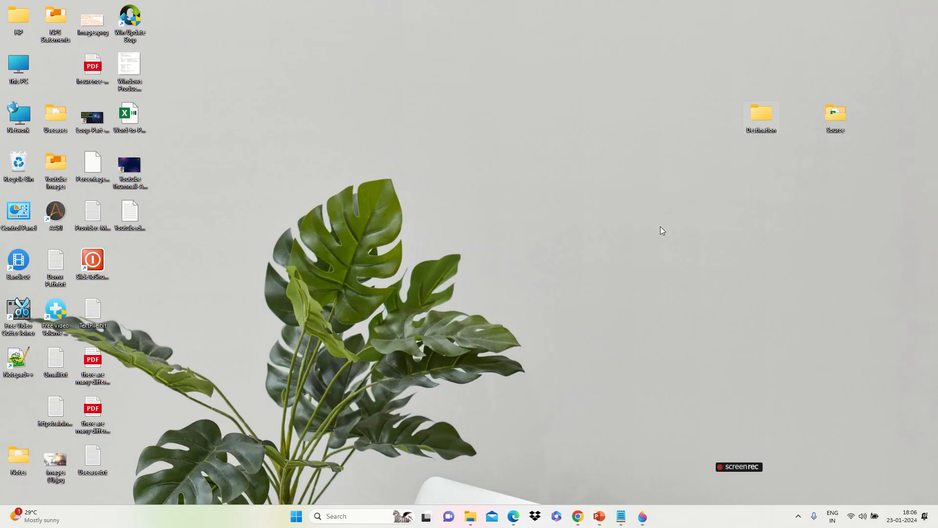
double_click(833, 120)
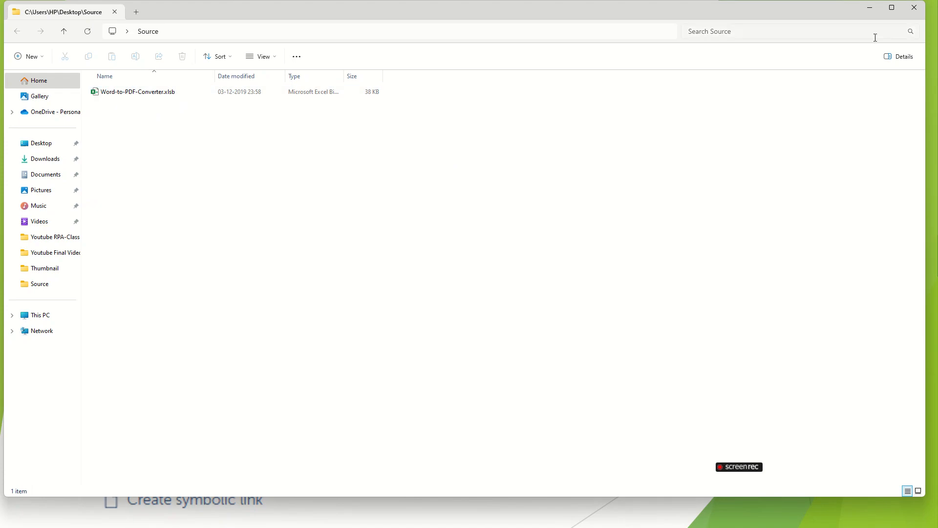
left_click(916, 9)
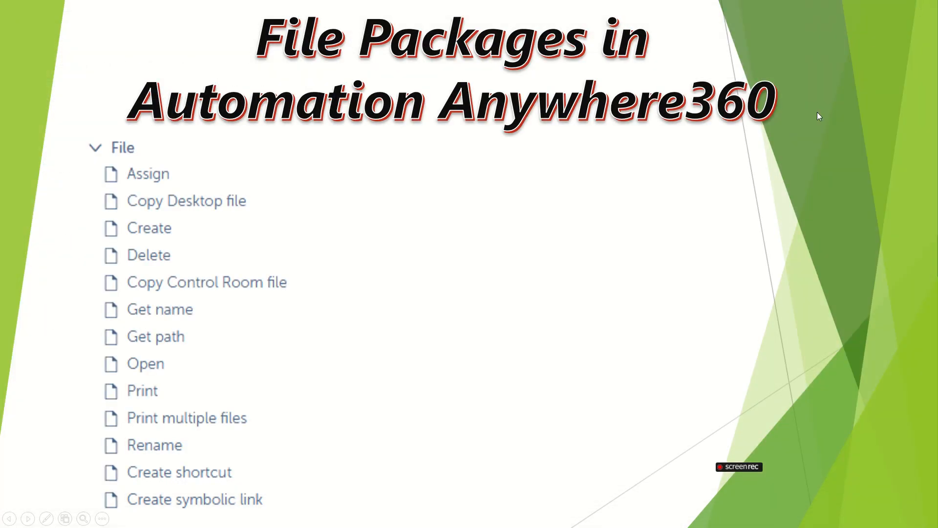
left_click(660, 166)
left_click(741, 208)
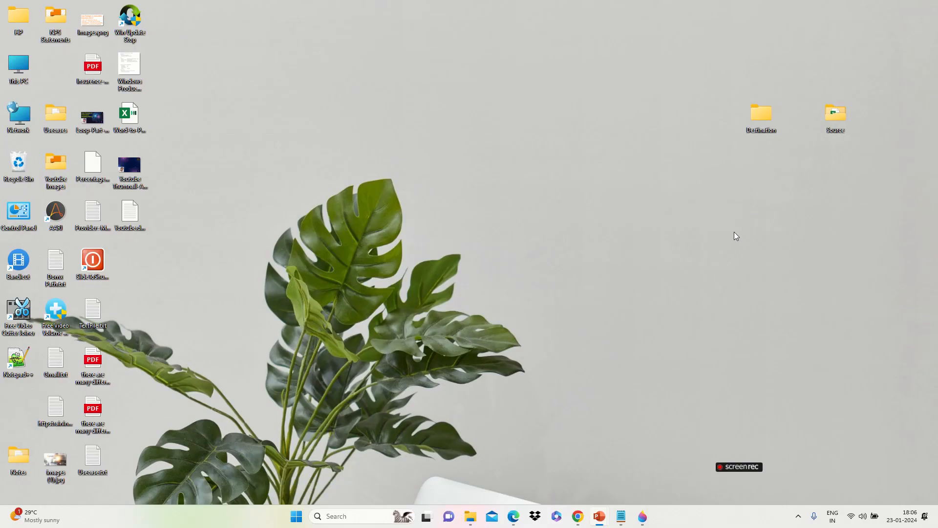
Step: Copy the desktop Destination folder's path and set the copy action's destination to C:\Users\HP\Desktop\Destination, without the leading and trailing quotation marks
key("super")
left_click(759, 113)
right_click(759, 111, "shift")
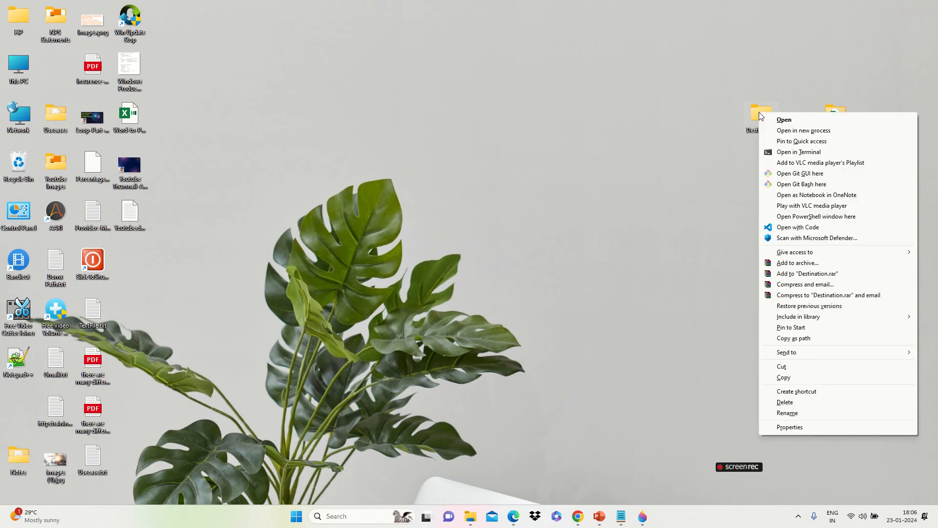
left_click(792, 338)
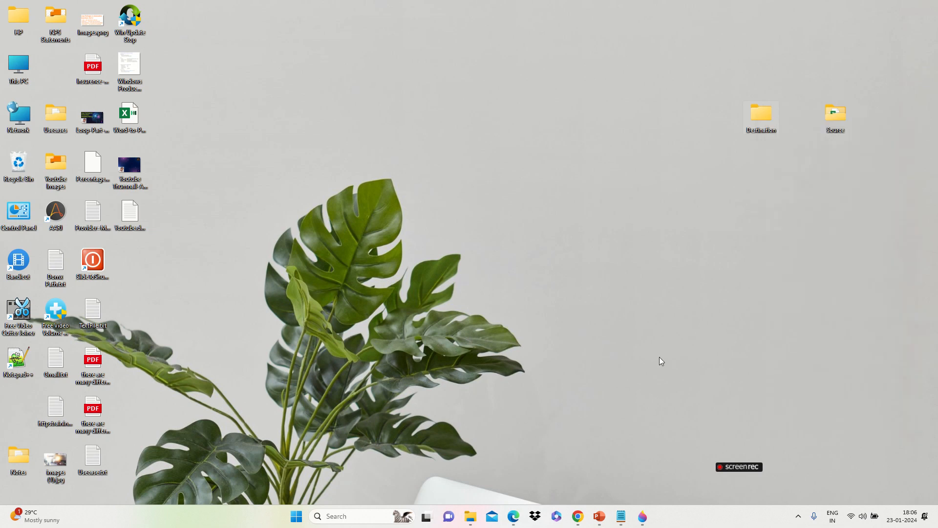
key("alt+Tab")
key("alt+Tab")
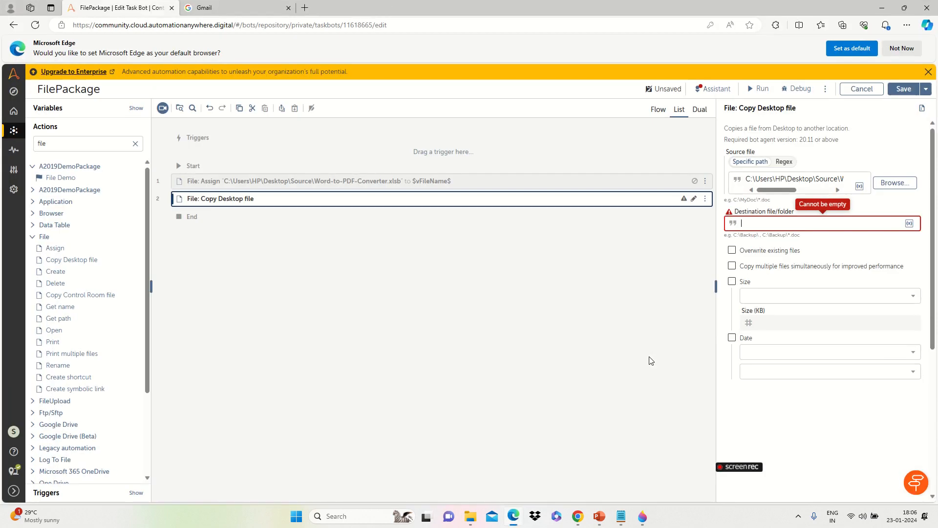
key("ctrl+v")
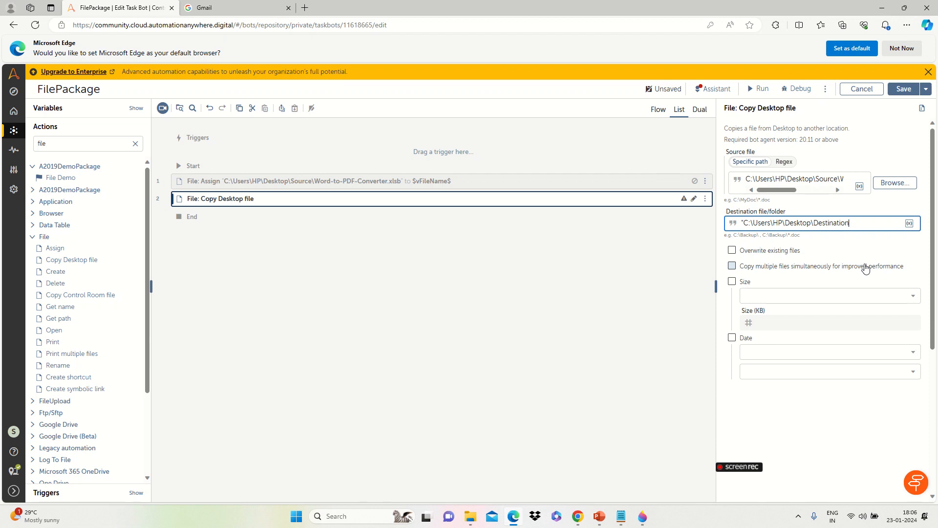
key("Delete")
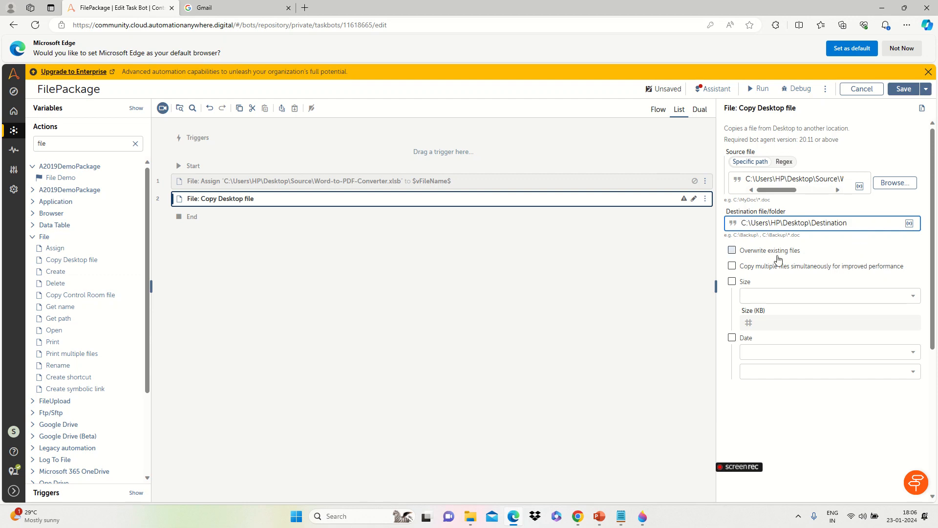
Step: Save the bot with the configured Copy Desktop file action, run it, and dismiss the run result dialog
left_click(900, 90)
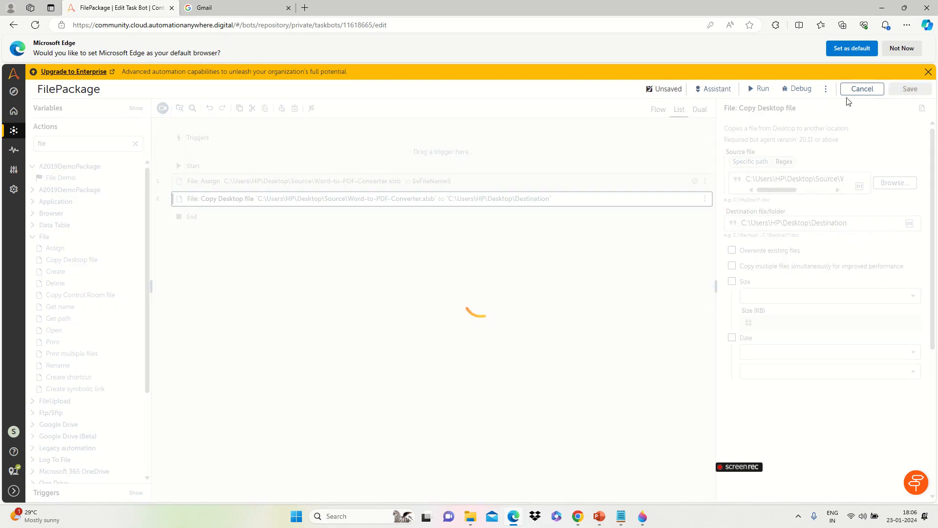
left_click(762, 90)
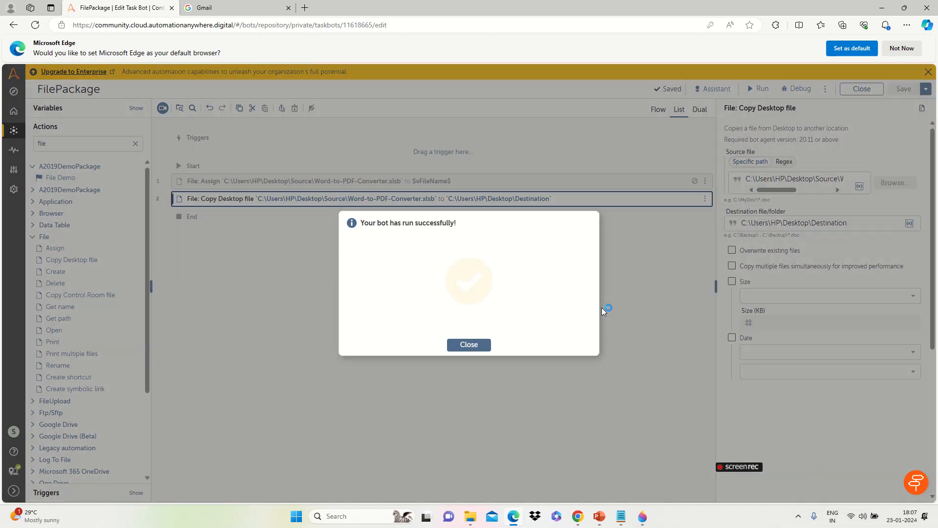
left_click(481, 345)
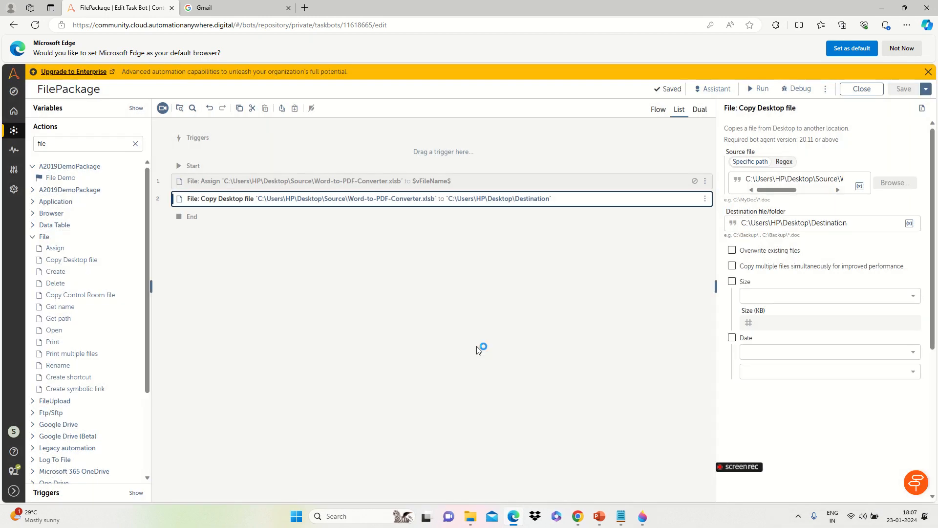
Step: Check the desktop Destination folder for the copied Excel file, and close the folder window
key("super+d")
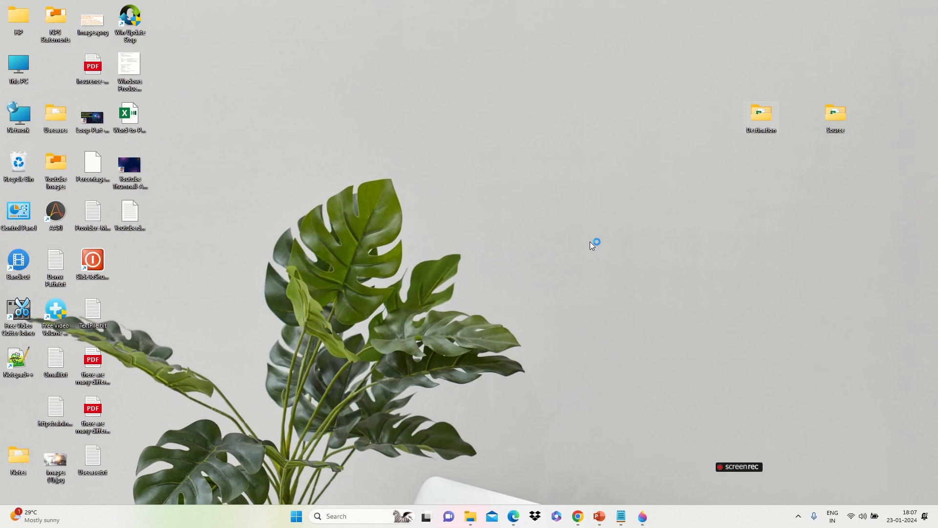
double_click(762, 115)
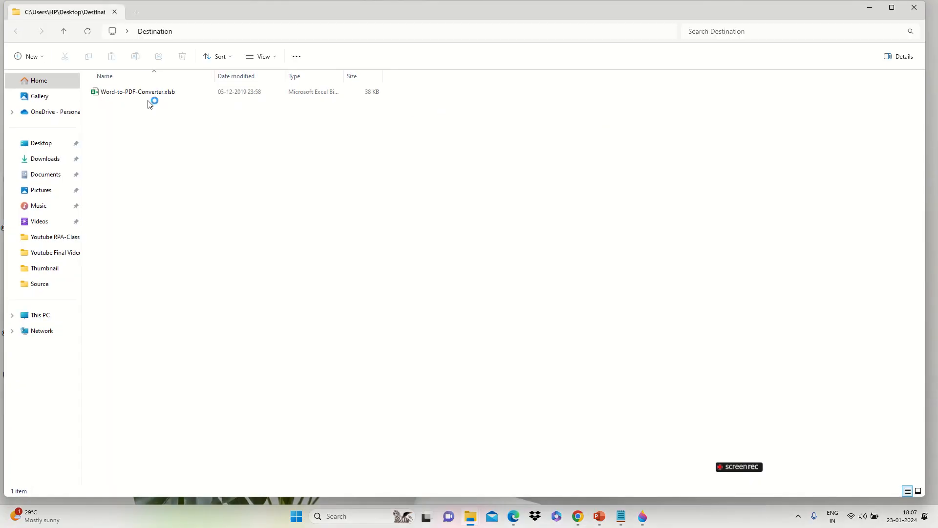
left_click(914, 8)
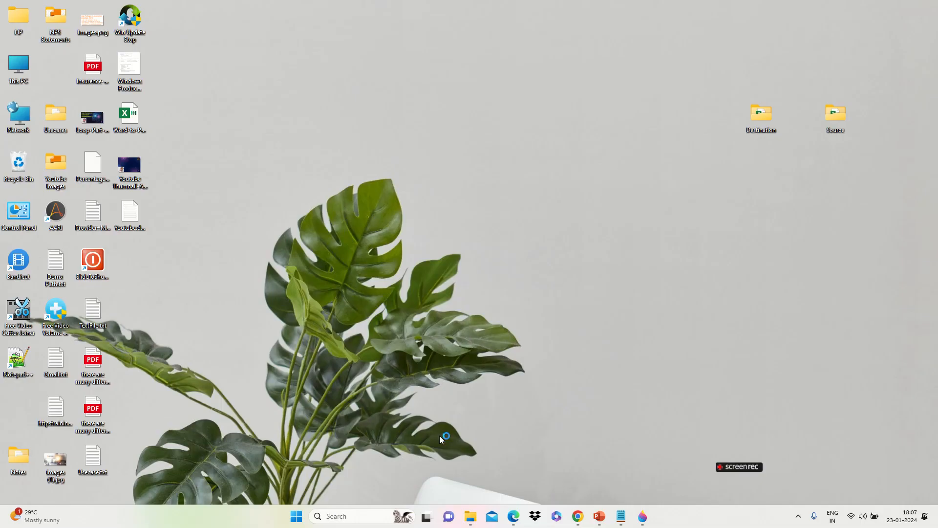
Step: Return to the bot editor, add a File: Create action after Copy Desktop file, and disable the copy action
key("alt+Tab")
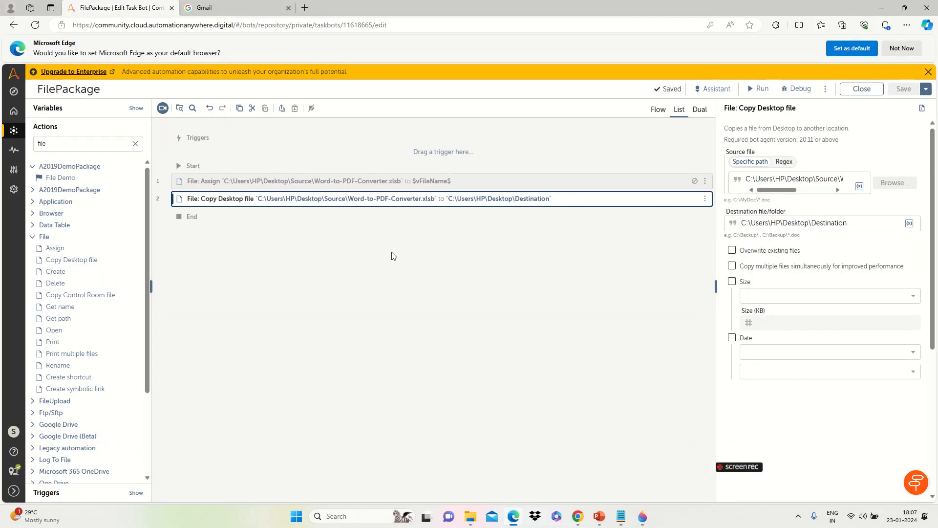
double_click(55, 272)
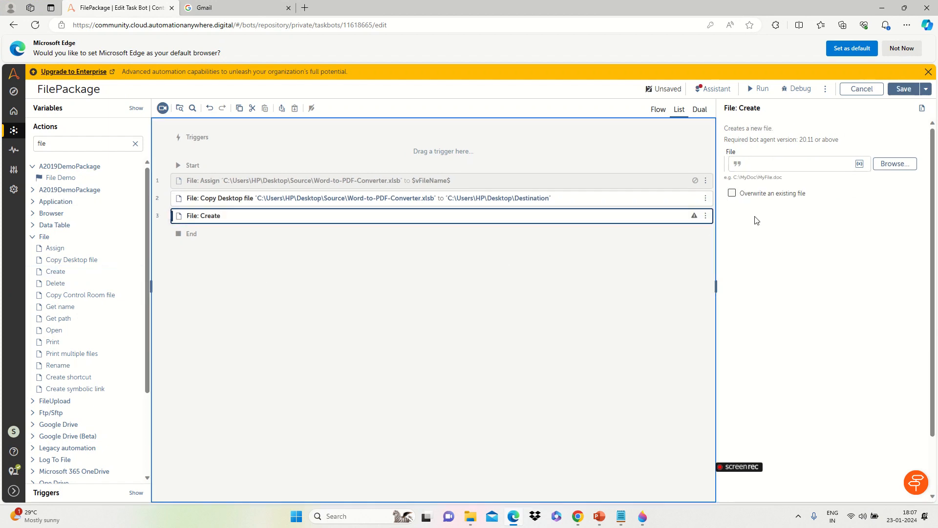
left_click(705, 198)
left_click(637, 226)
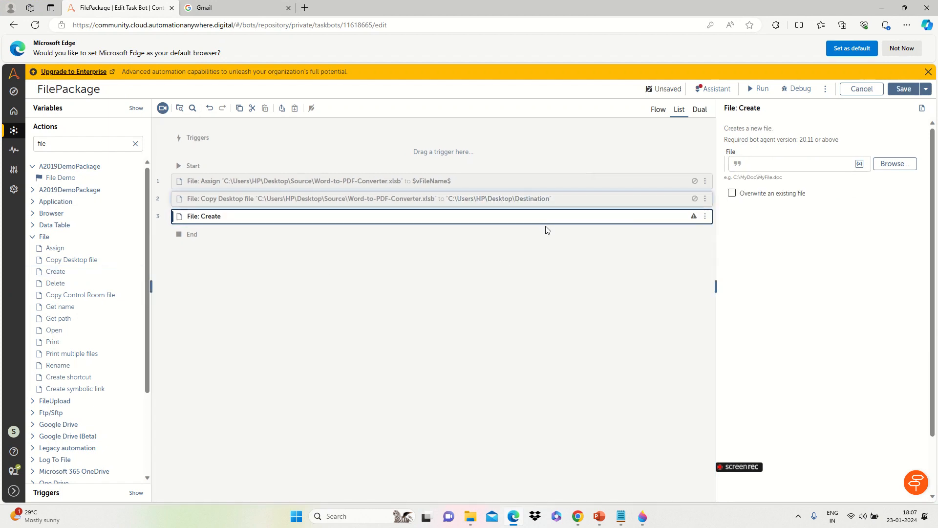
Step: Set the Create action's file path to C:\Users\HP\Desktop\Destination\Word.txt, without quotation marks
left_click(802, 164)
key("ctrl+v")
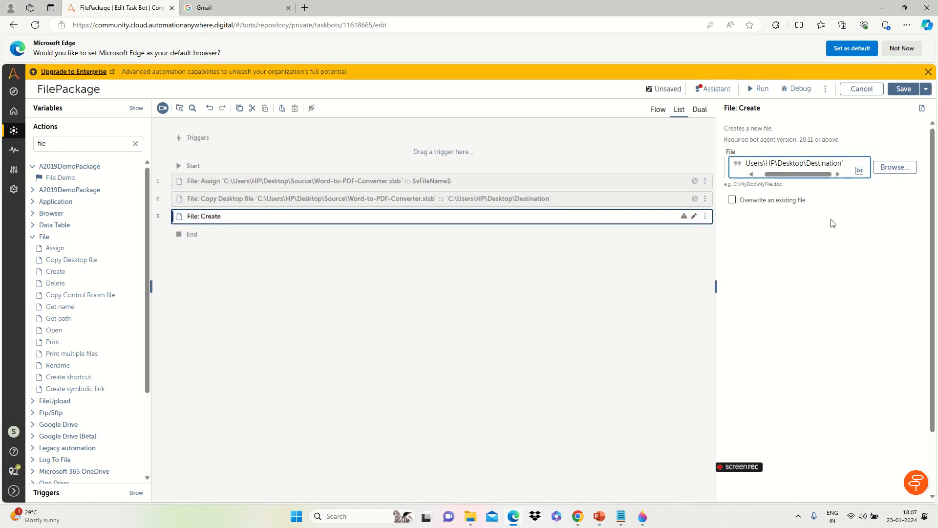
key("BackSpace")
key("Home")
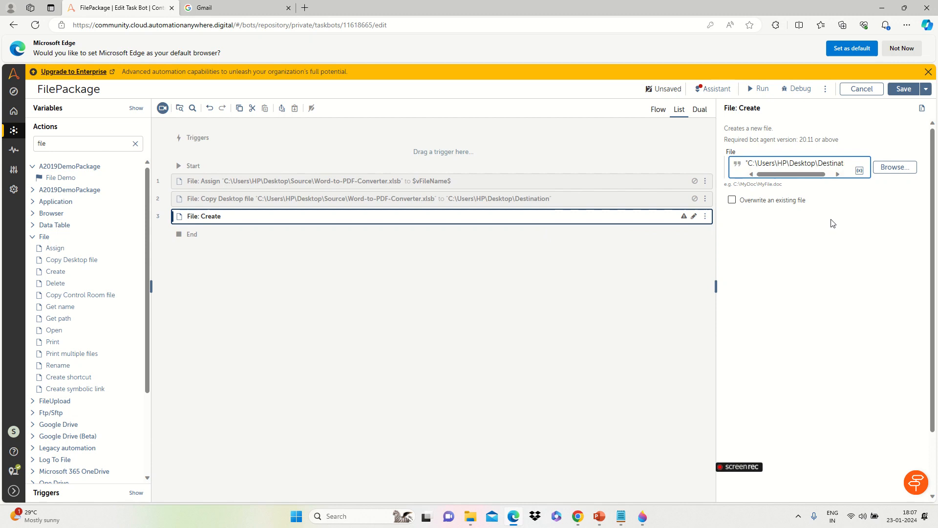
key("Delete")
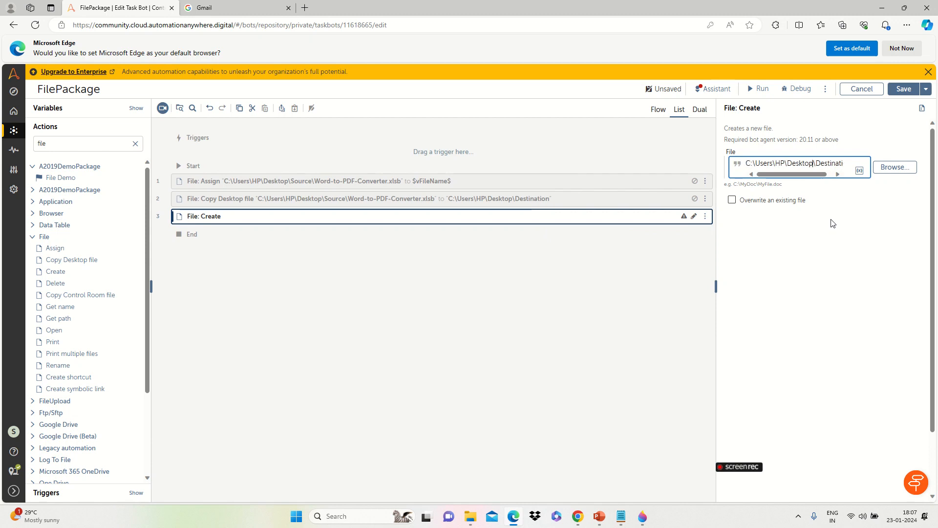
key("End")
type("\\")
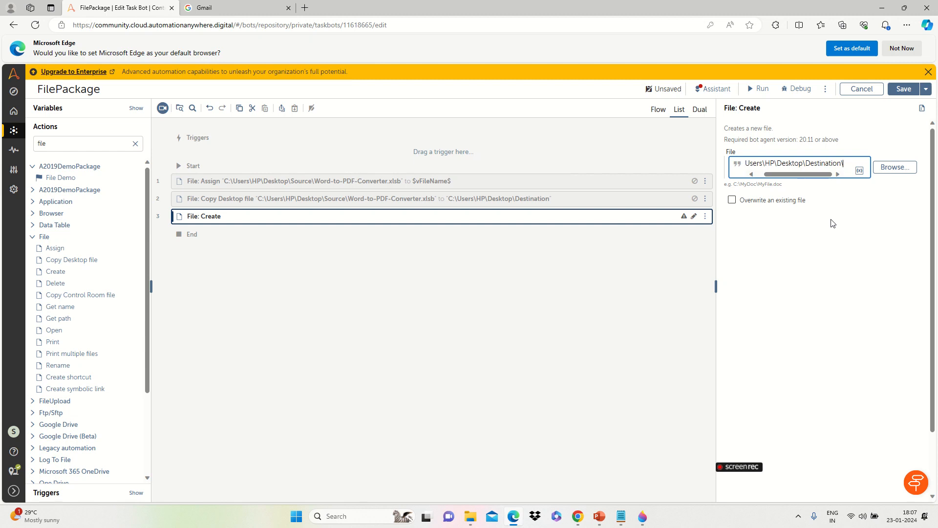
type("Wor")
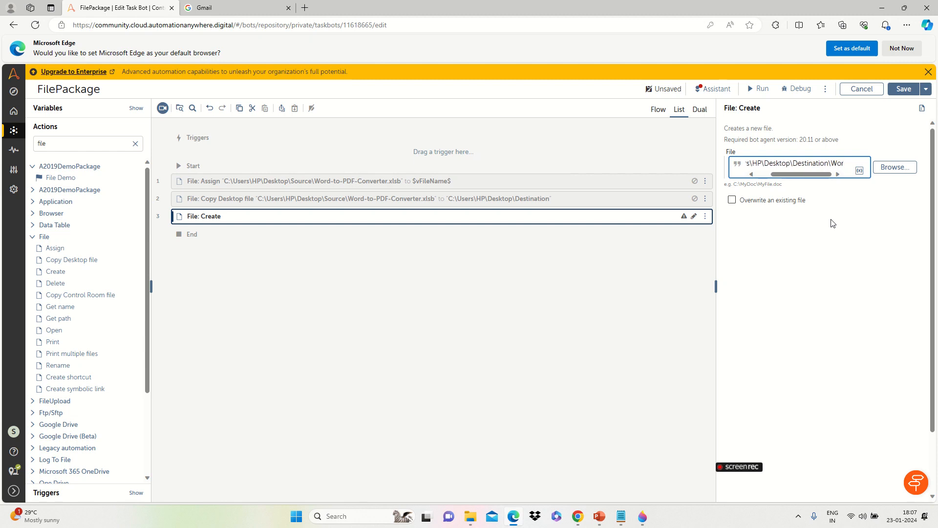
type("d.txt")
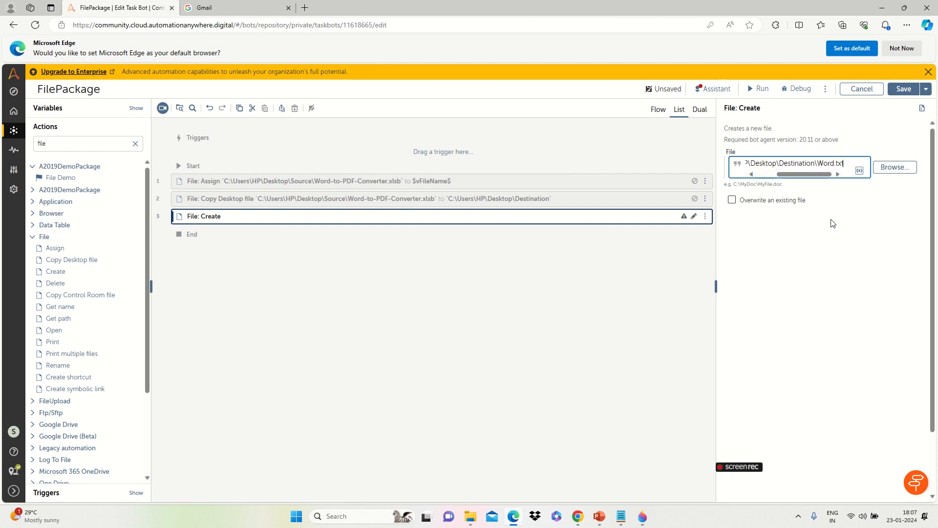
Step: Save and run the bot to create Word.txt, and dismiss the run result dialog
left_click(904, 88)
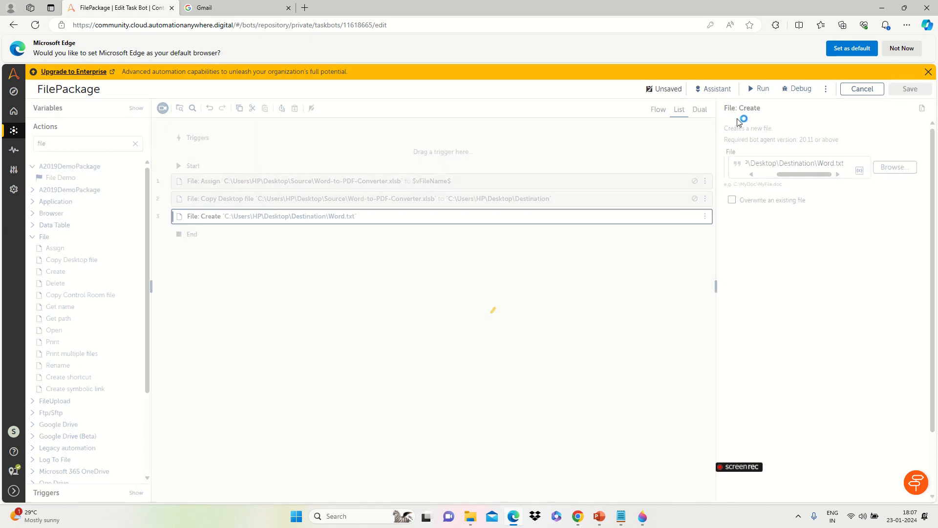
left_click(766, 91)
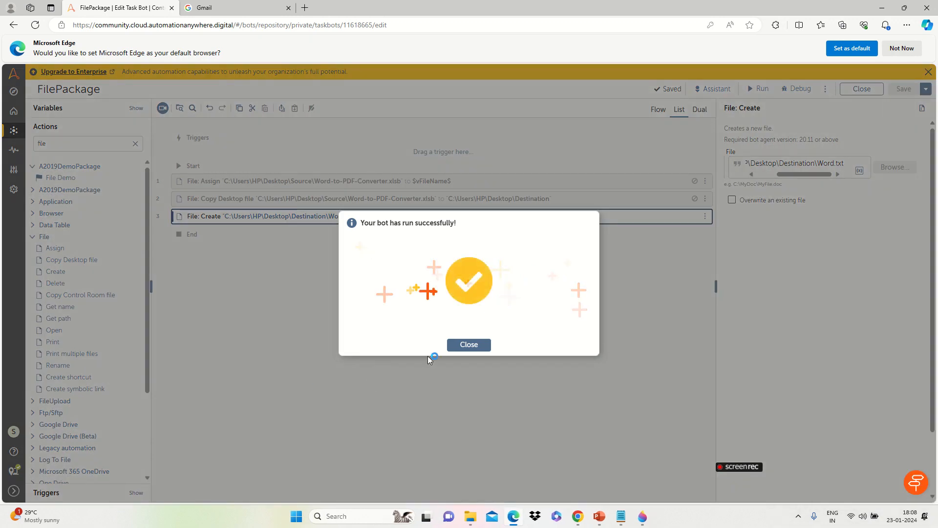
left_click(469, 345)
Step: Check the desktop Destination folder for the new Word.txt file, closing each folder window opened
left_click(470, 516)
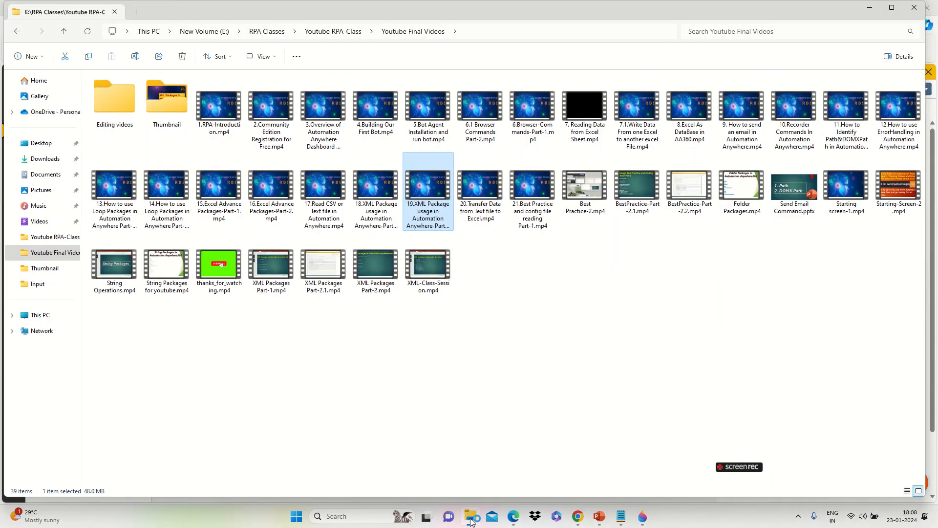
left_click(914, 6)
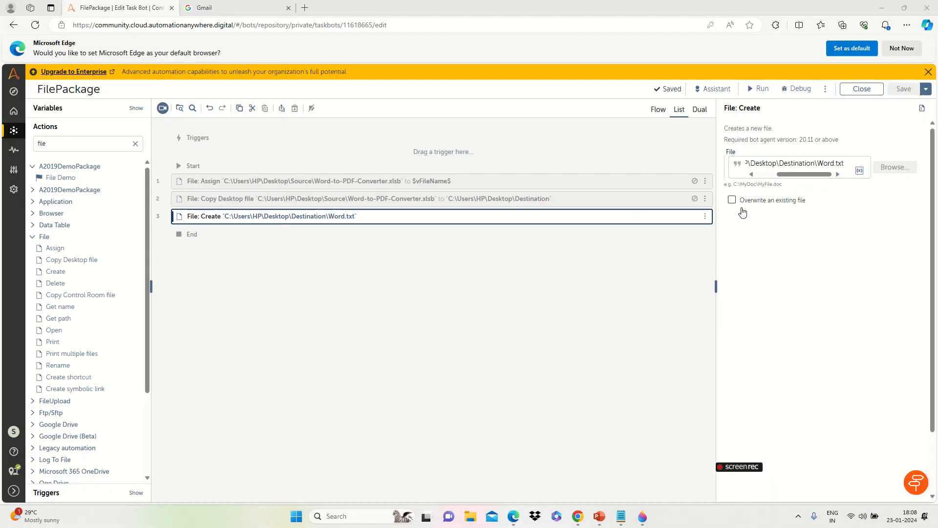
key("super+d")
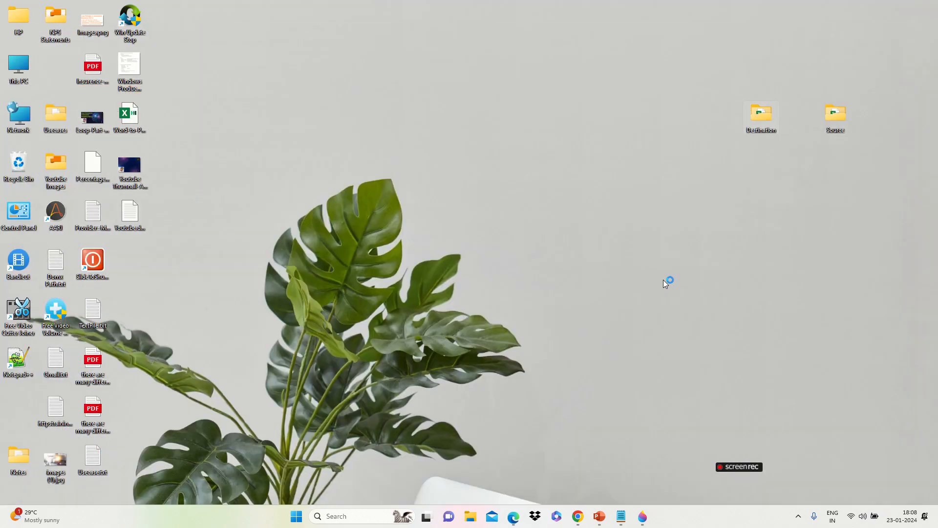
double_click(762, 119)
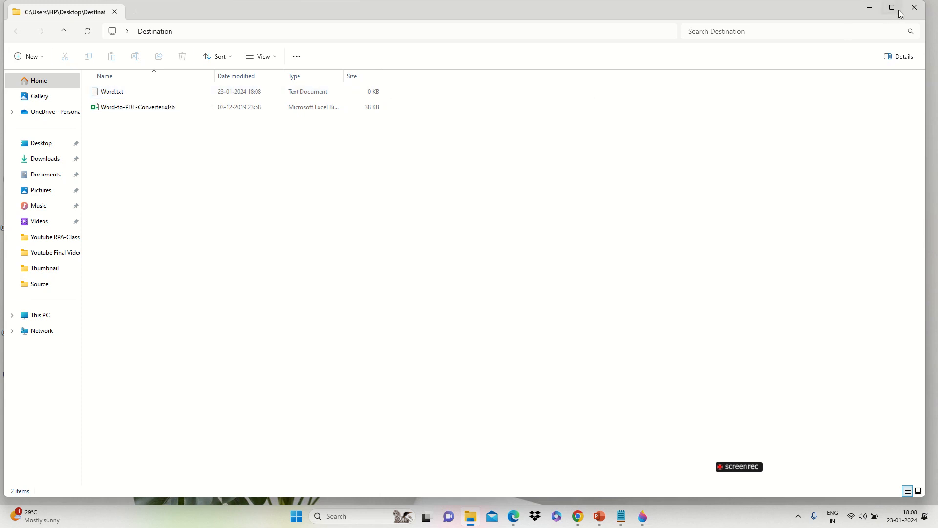
left_click(915, 8)
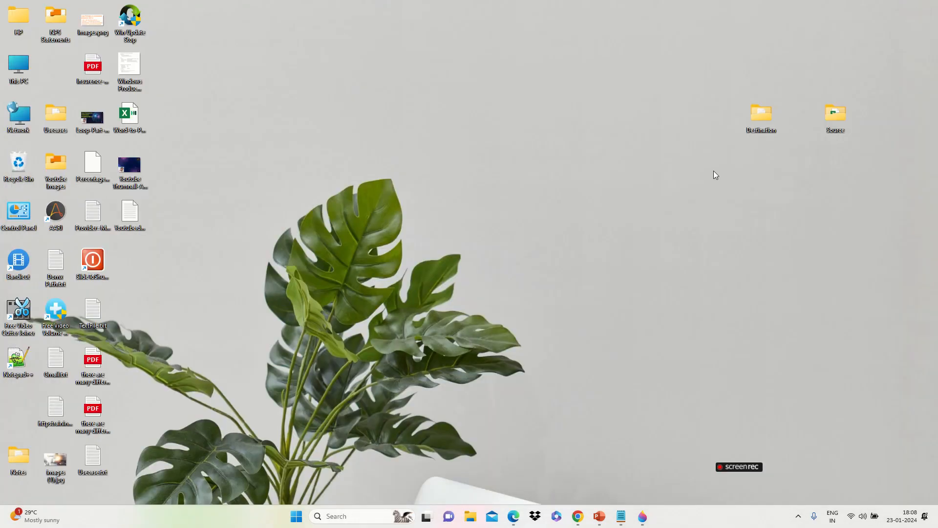
Step: Return to the bot editor, add a File: Delete action after the Create action, and disable the Create action
key("alt+Tab")
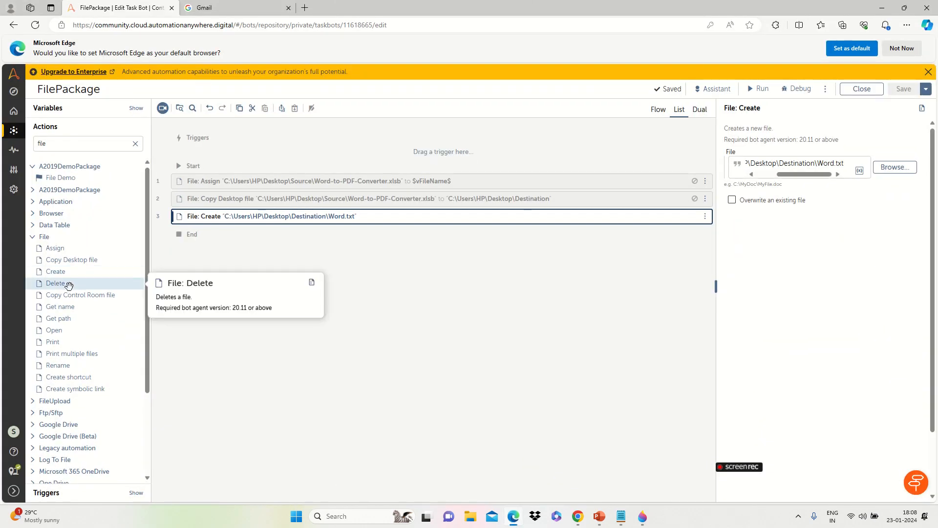
left_click_drag(66, 285, 156, 269)
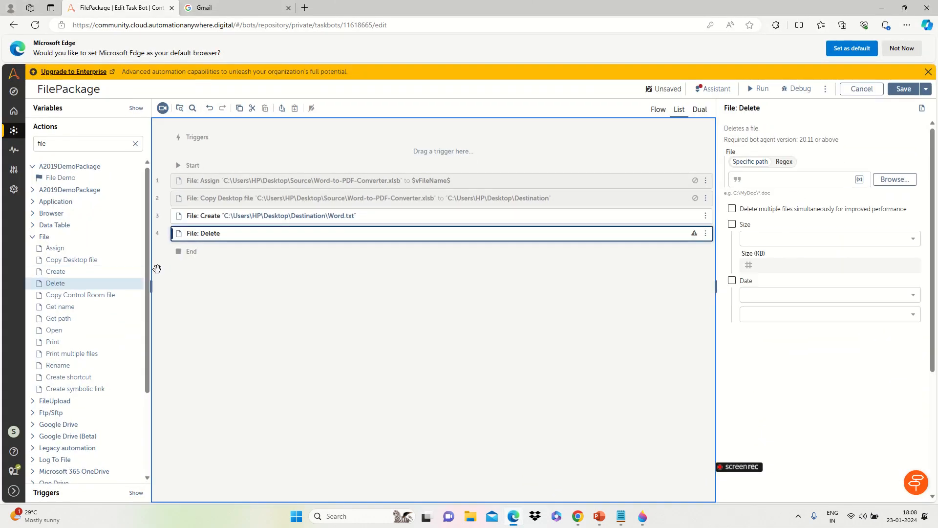
left_click(705, 215)
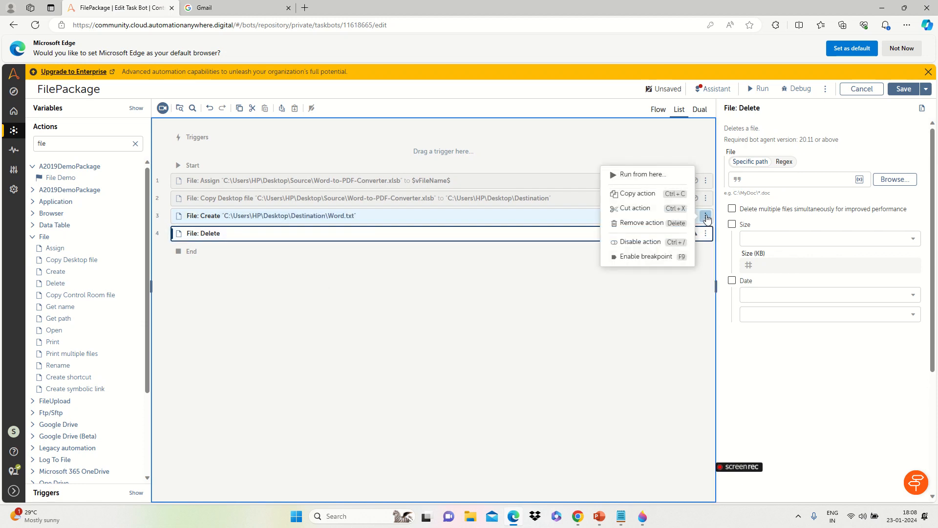
left_click(628, 243)
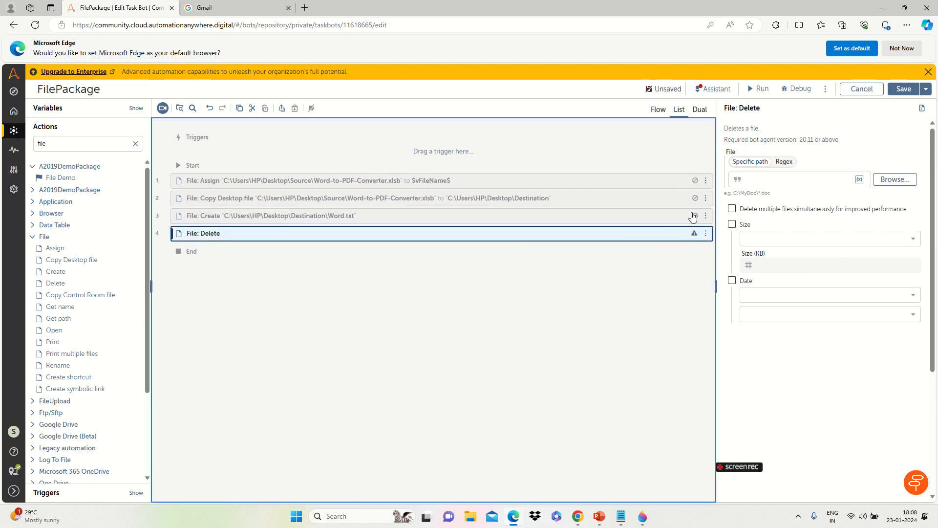
Step: Set the Delete action's file path to C:\Users\HP\Desktop\Destination\Word.txt, without quotation marks, and save the bot
left_click(762, 179)
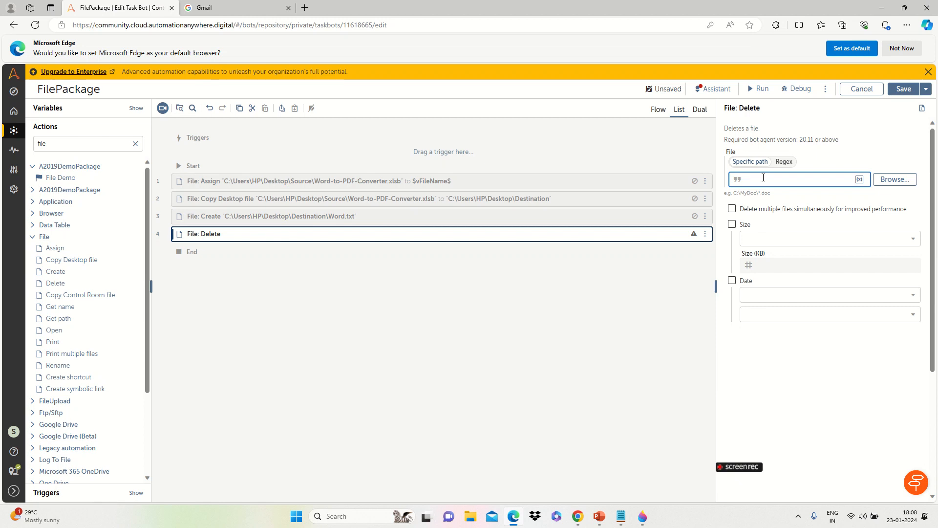
key("ctrl+v")
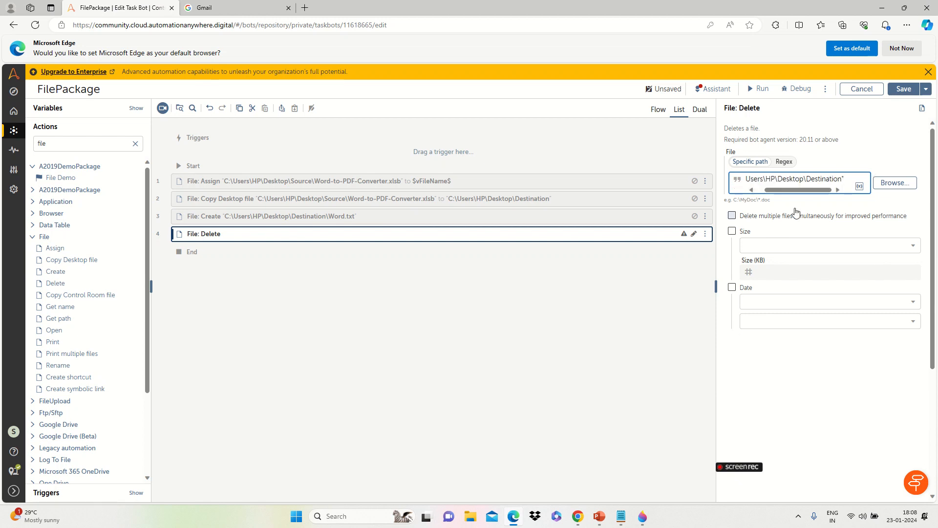
key("Home")
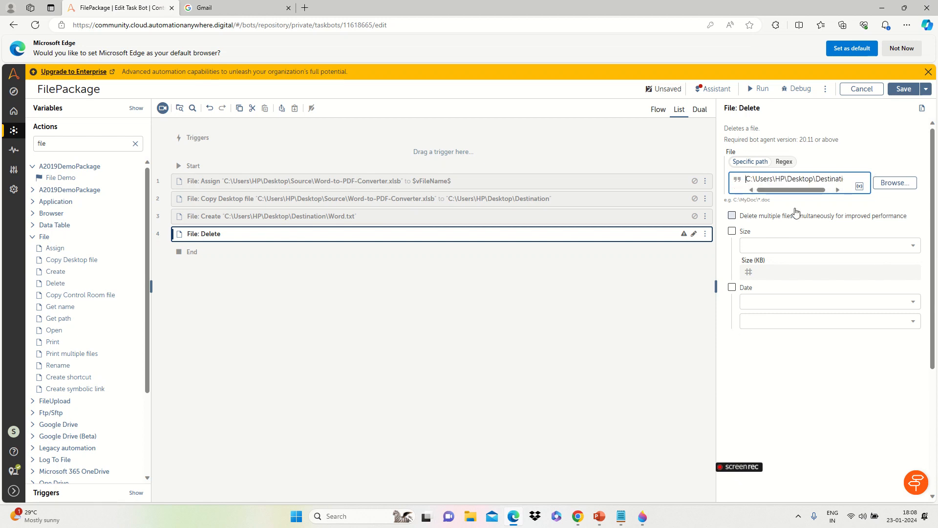
key("End")
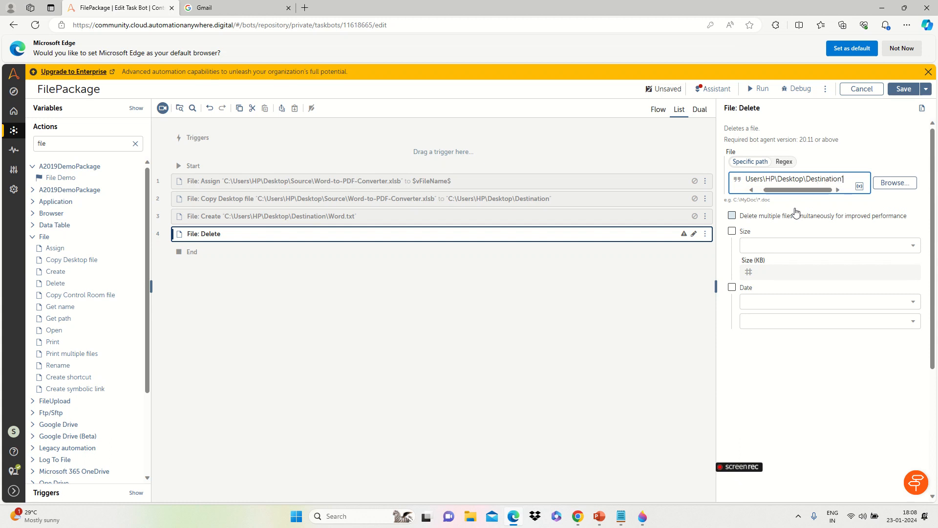
type("\\Word.txt")
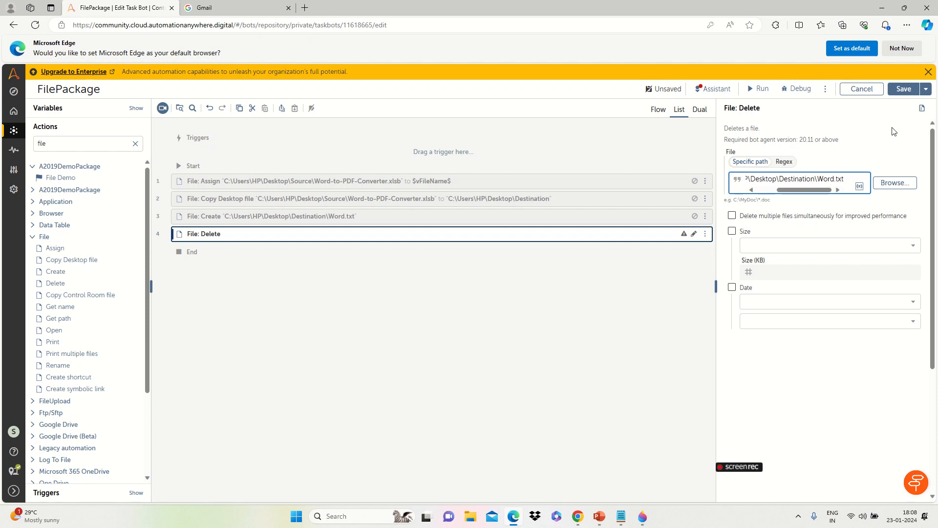
left_click(903, 93)
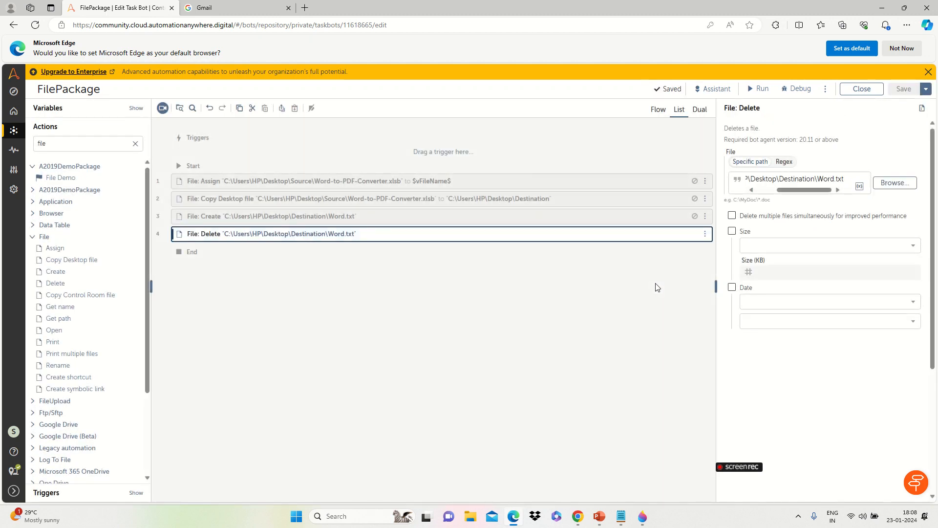
Step: Turn on the Delete action's Size and Date filters to view their options, and turn both off again
left_click(732, 232)
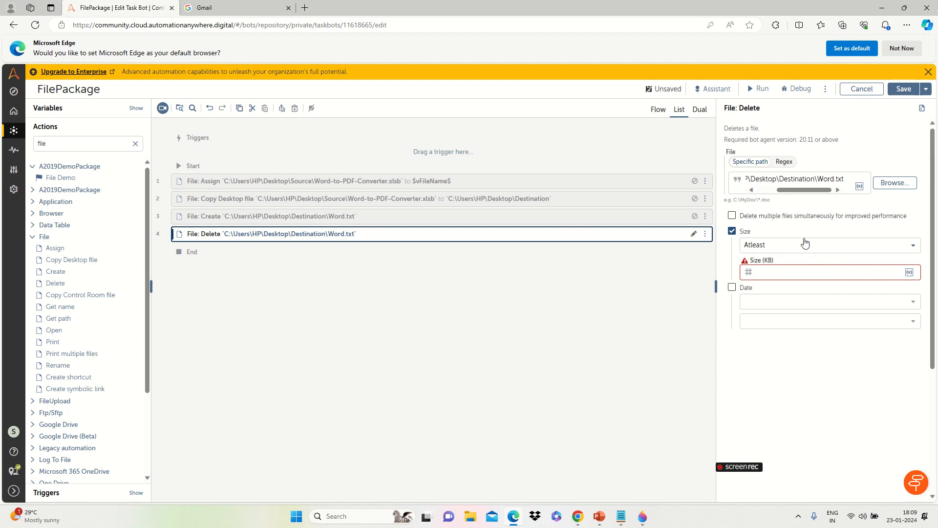
left_click(732, 289)
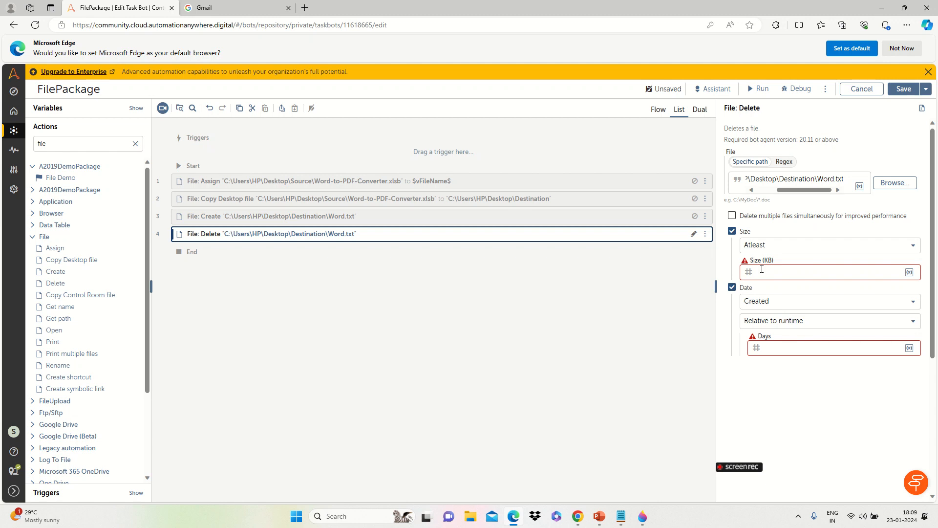
left_click(732, 288)
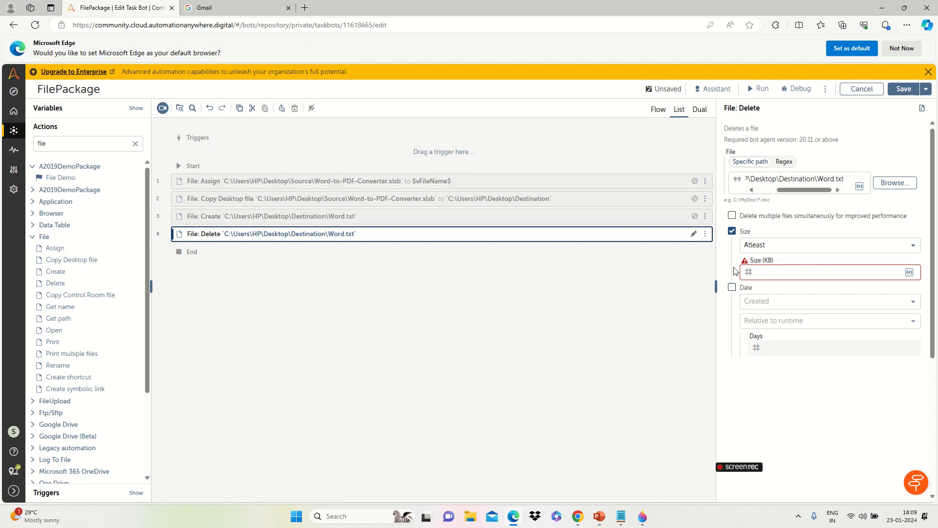
left_click(732, 232)
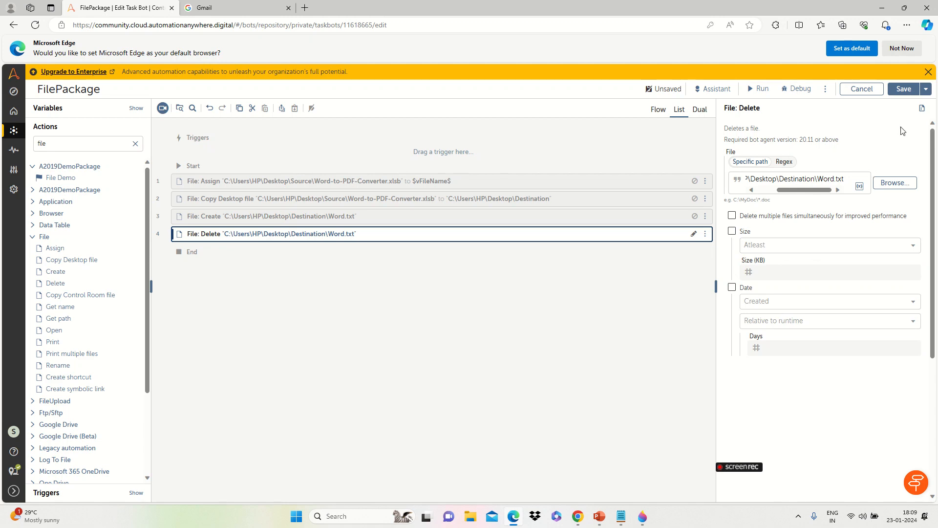
Step: Save and run the bot to delete Word.txt, and check the desktop Destination folder, closing the folder window and the run result dialog
left_click(903, 91)
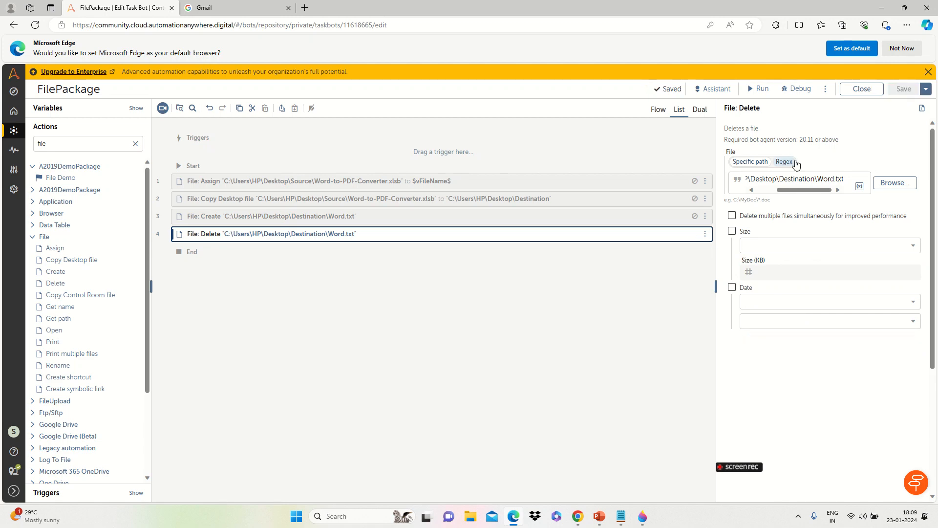
left_click(757, 89)
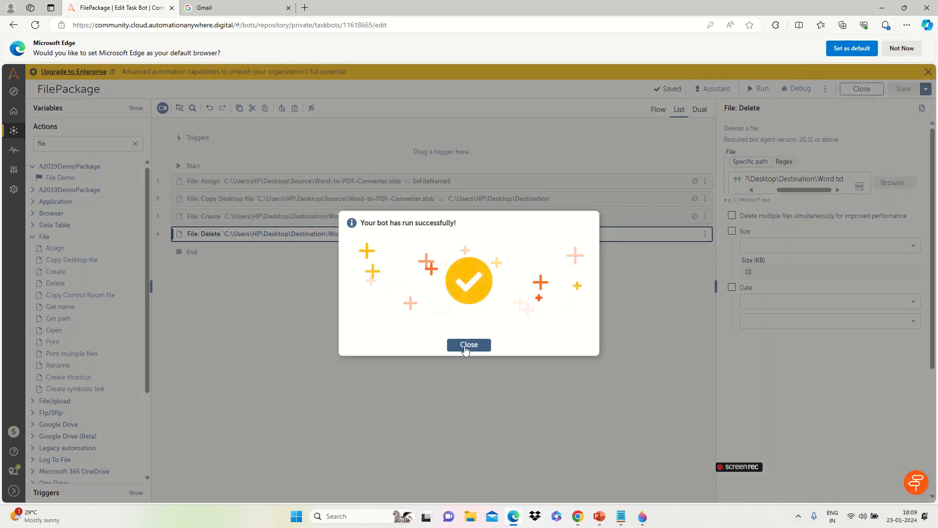
key("super+d")
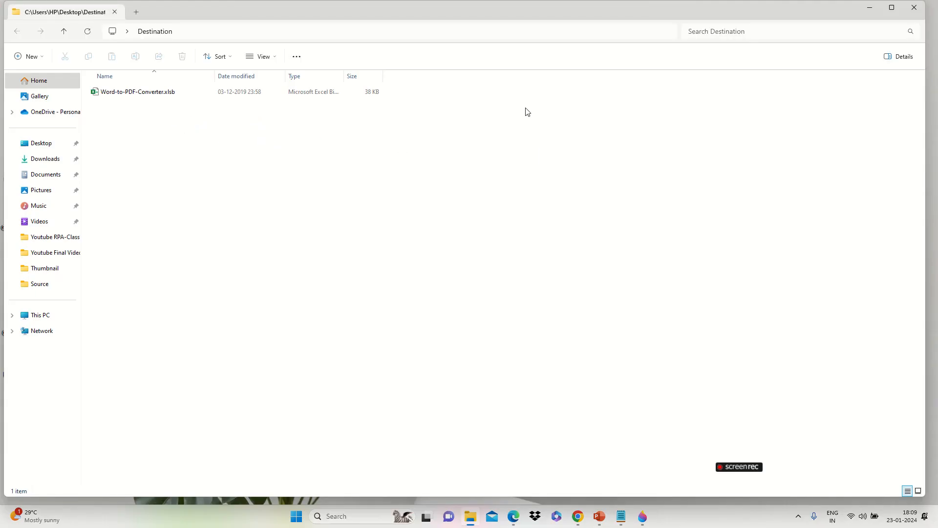
left_click(913, 9)
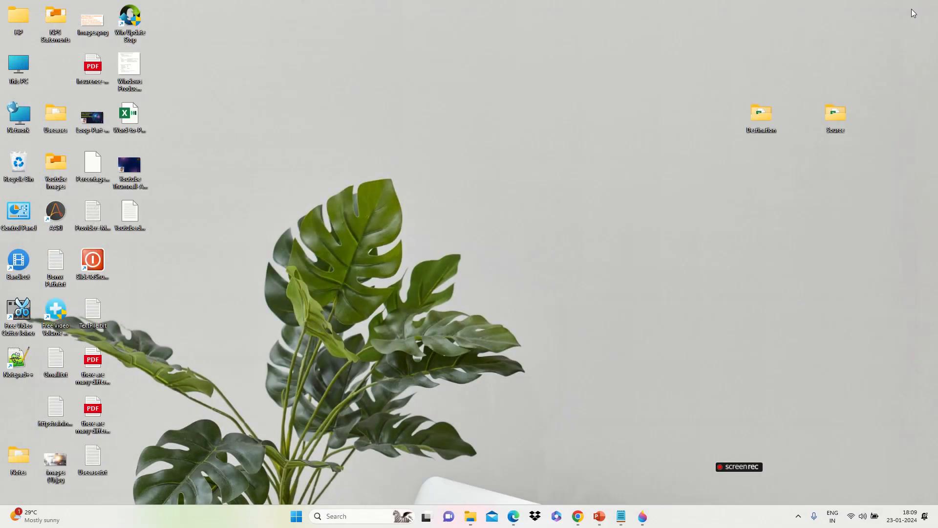
key("alt+Tab")
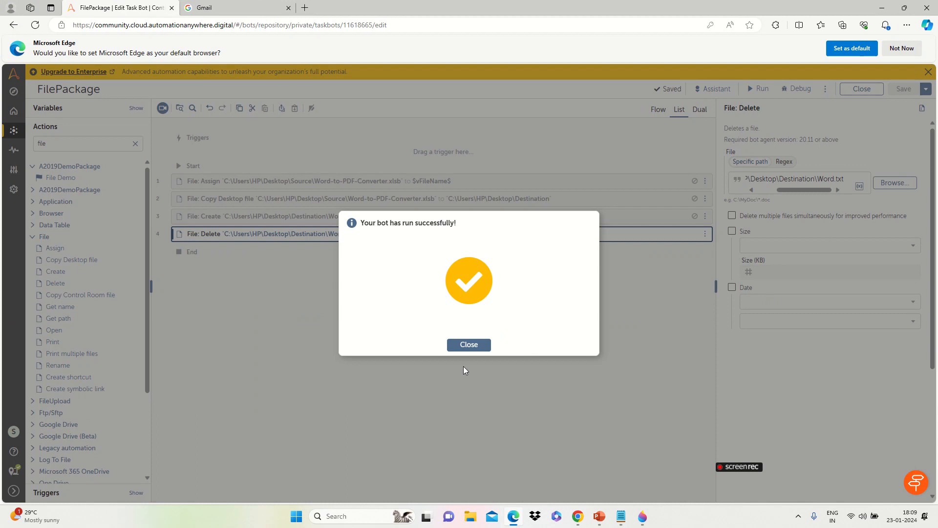
left_click(468, 345)
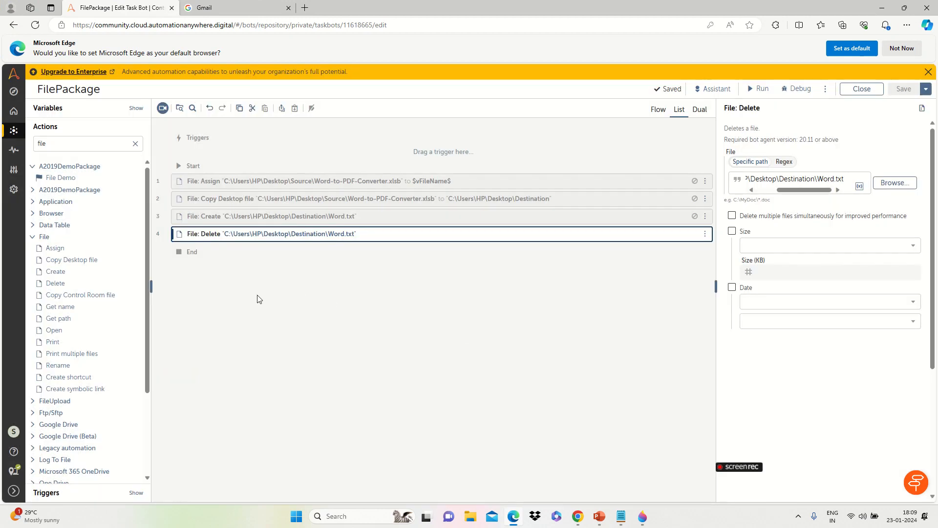
Step: Disable the Delete action and add a File: Copy Control Room file action after it, keeping the static file path option
double_click(71, 297)
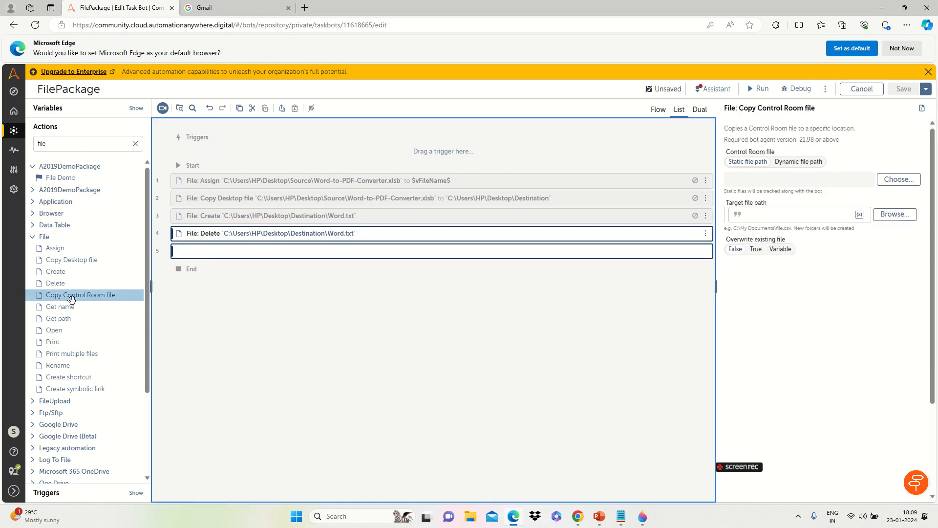
left_click(706, 233)
left_click(630, 263)
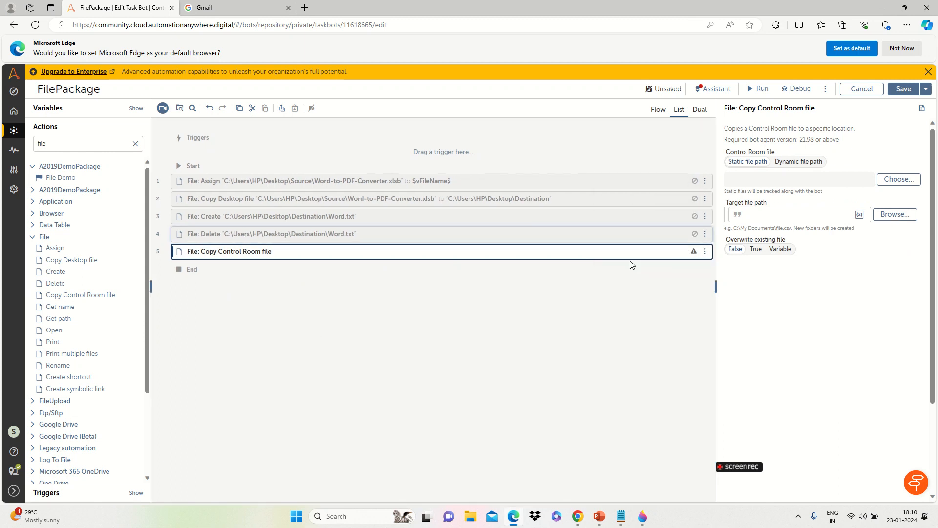
left_click(809, 166)
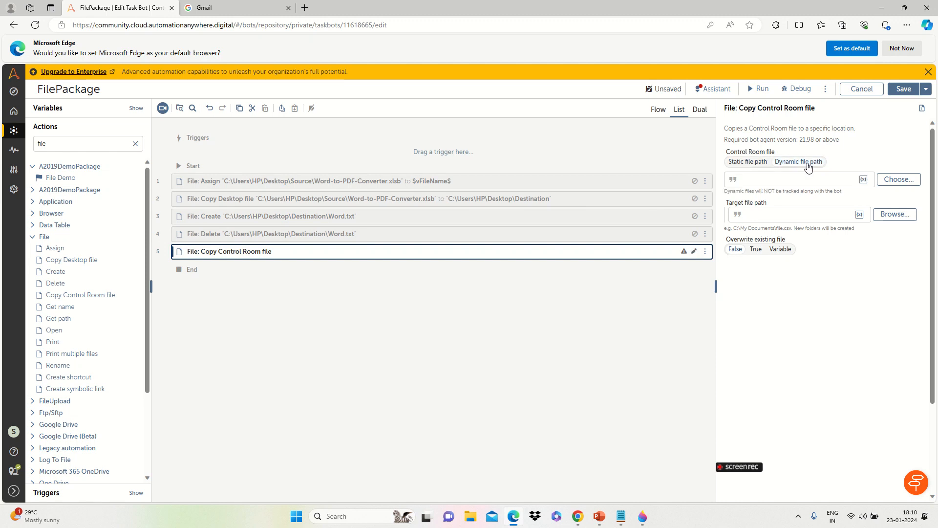
left_click(750, 162)
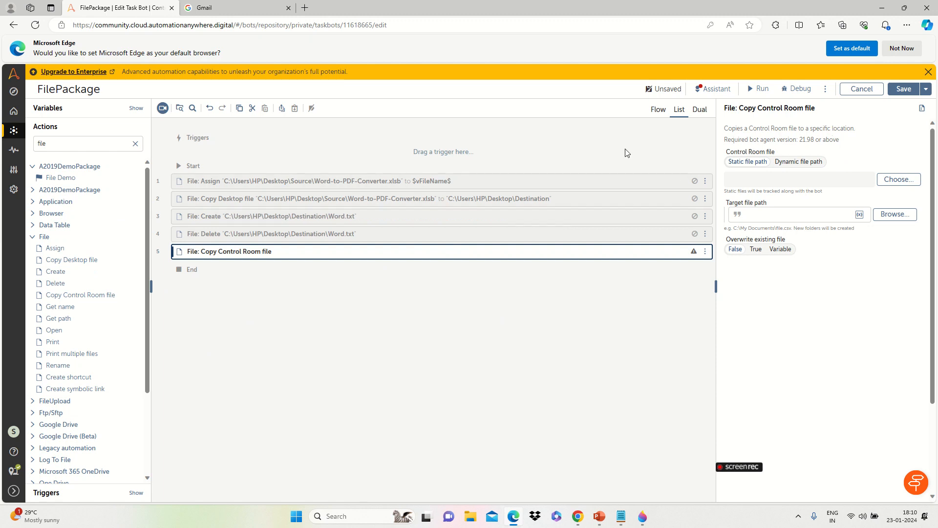
Step: Leave the bot editor without saving, and expand the Manage and Administration sections of the Control Room
mouse_move(17, 194)
left_click(13, 132)
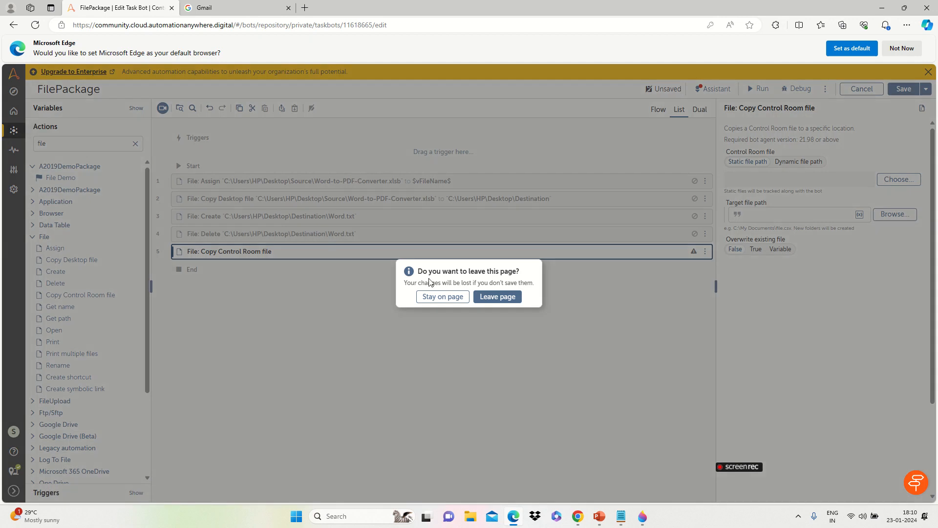
left_click(509, 304)
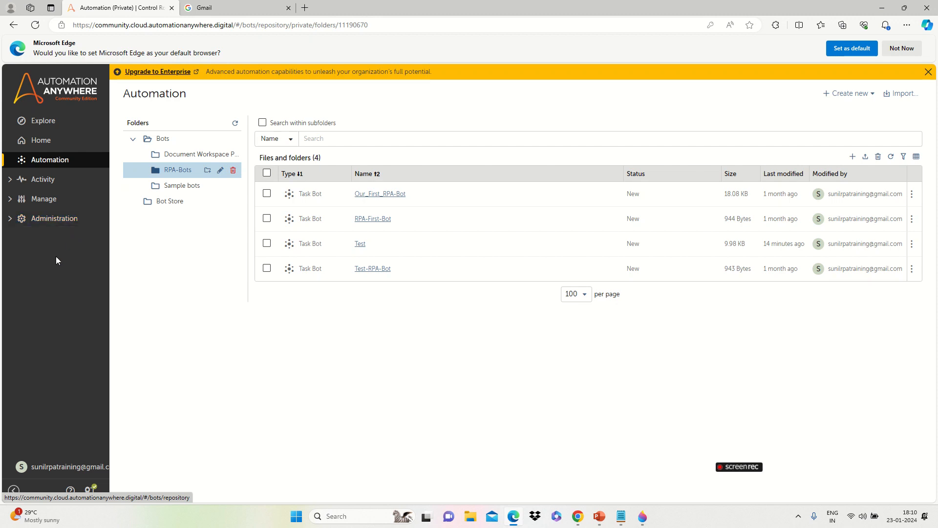
left_click(56, 221)
left_click(46, 201)
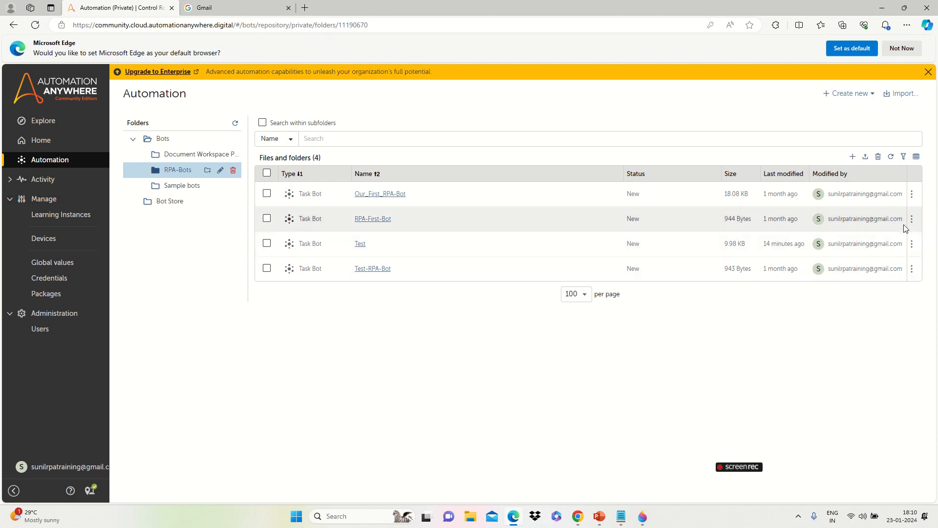
Step: Upload Word-to-PDF-Converter.xlsb from the desktop Source folder into the RPA-Bots folder of the Control Room
left_click(865, 157)
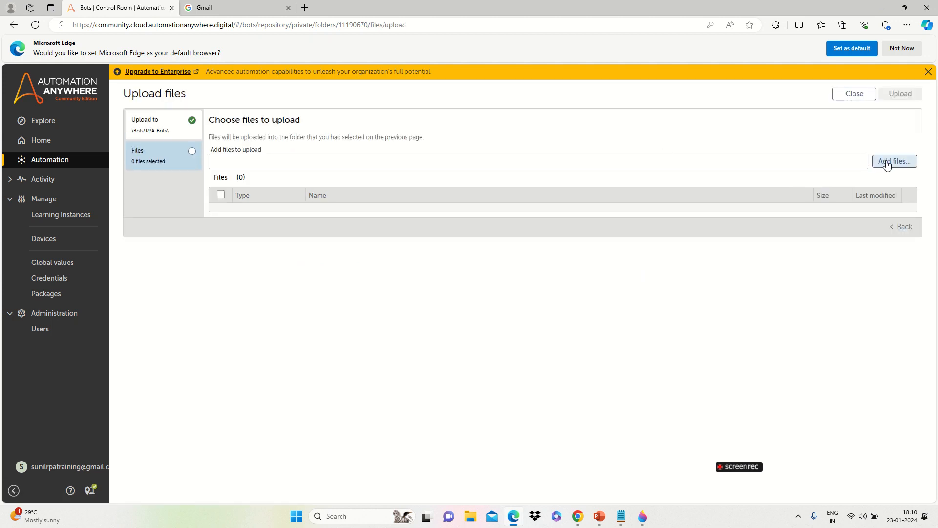
left_click(887, 164)
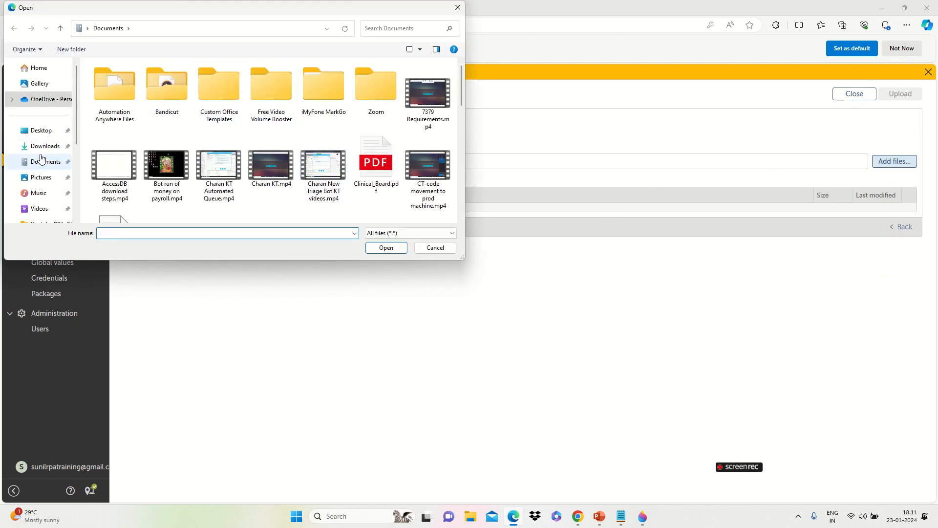
left_click(46, 135)
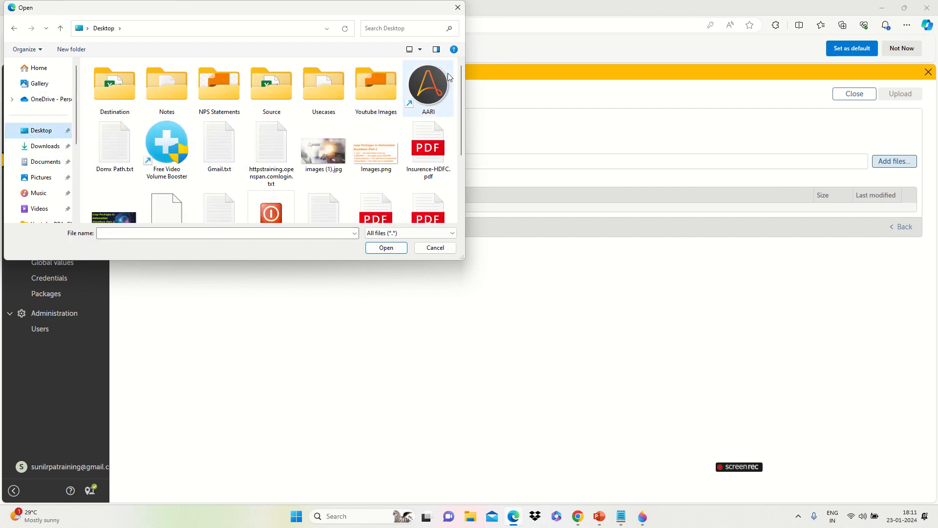
double_click(263, 84)
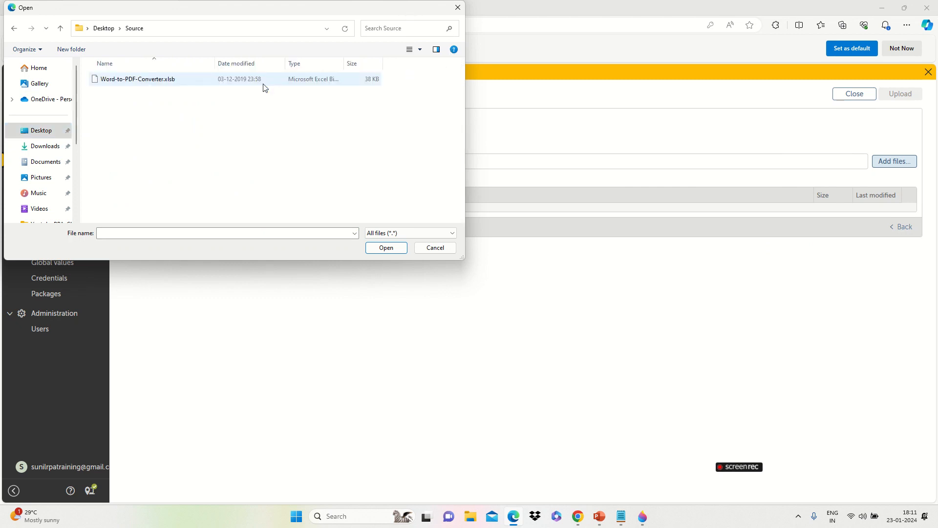
left_click(161, 79)
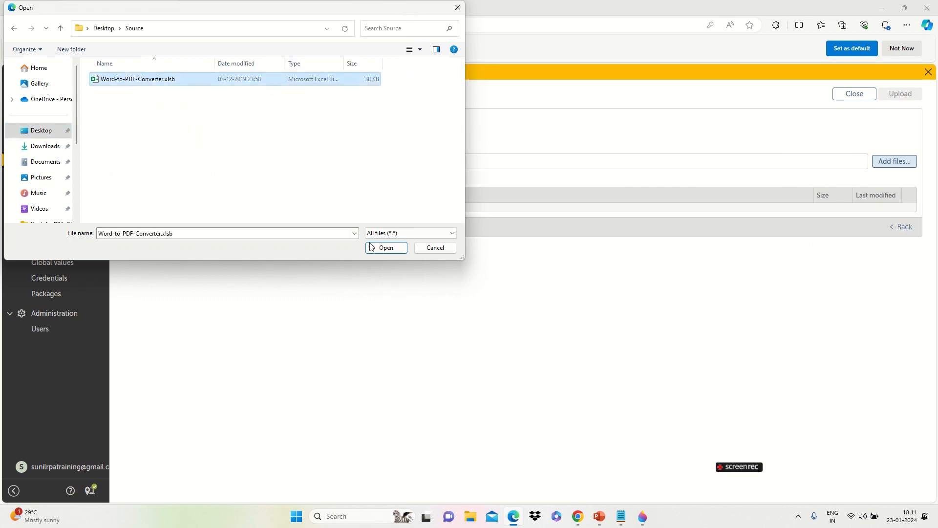
left_click(389, 248)
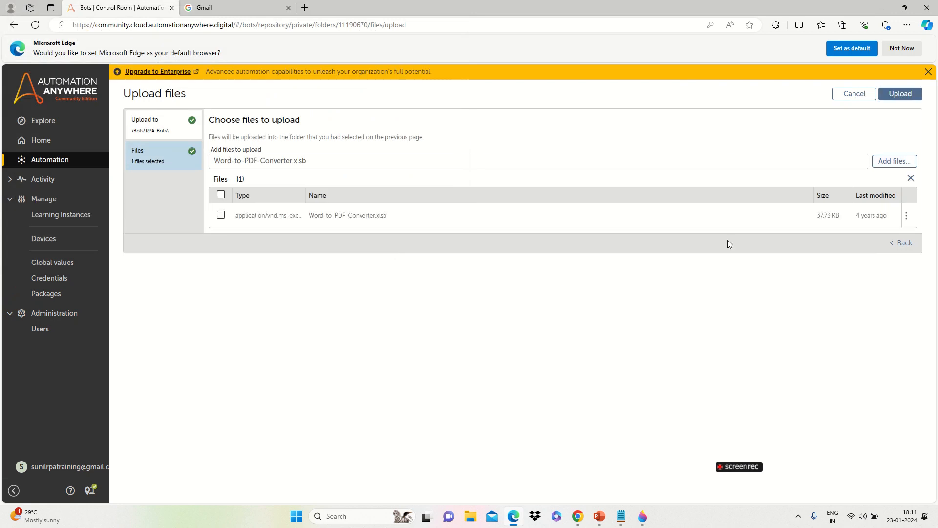
left_click(900, 94)
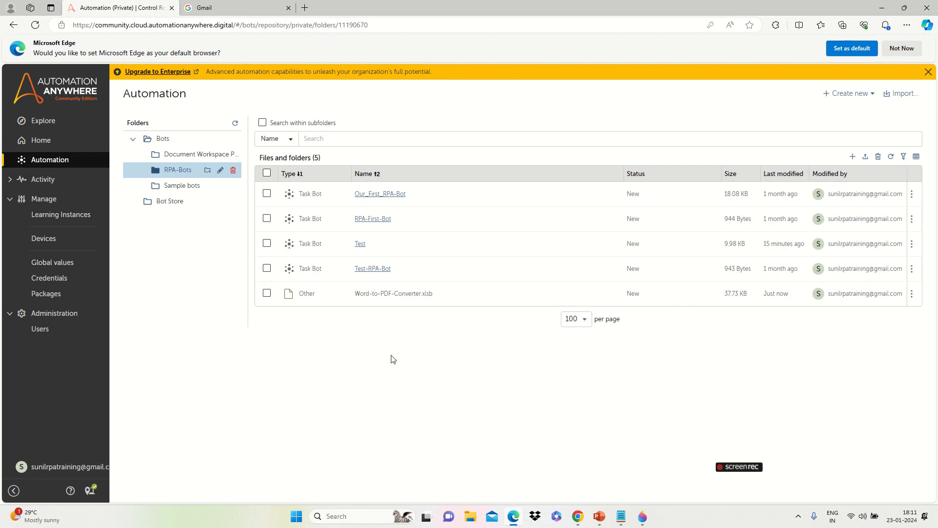
Step: Delete Word-to-PDF-Converter.xlsb from the desktop Destination folder
key("super+d")
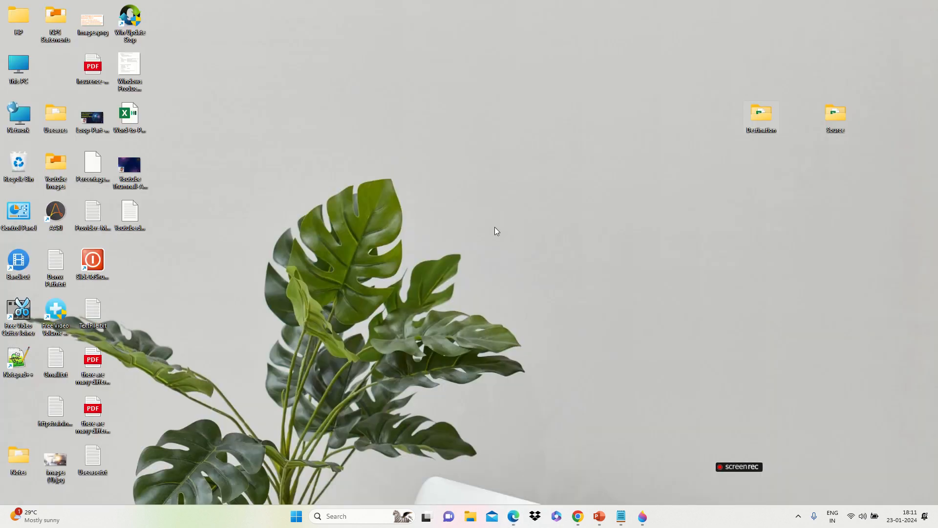
double_click(763, 114)
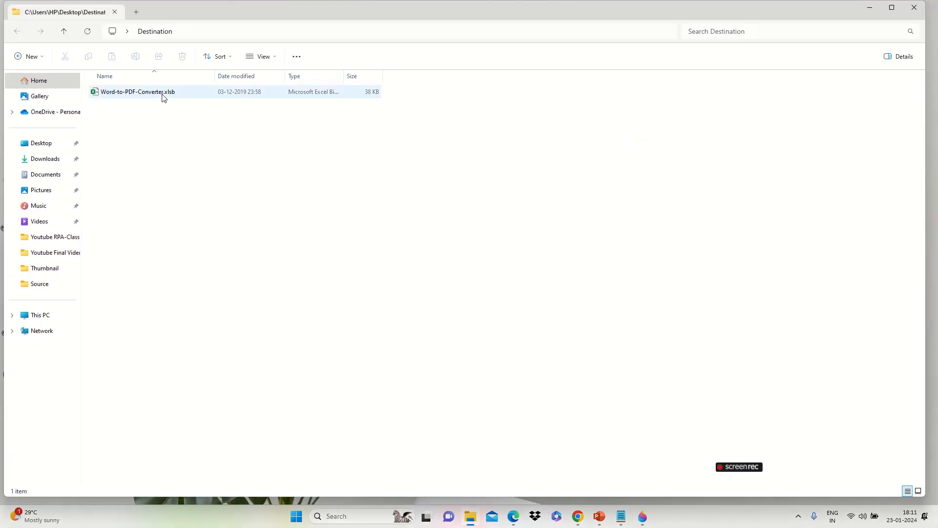
left_click(164, 97)
key("Delete")
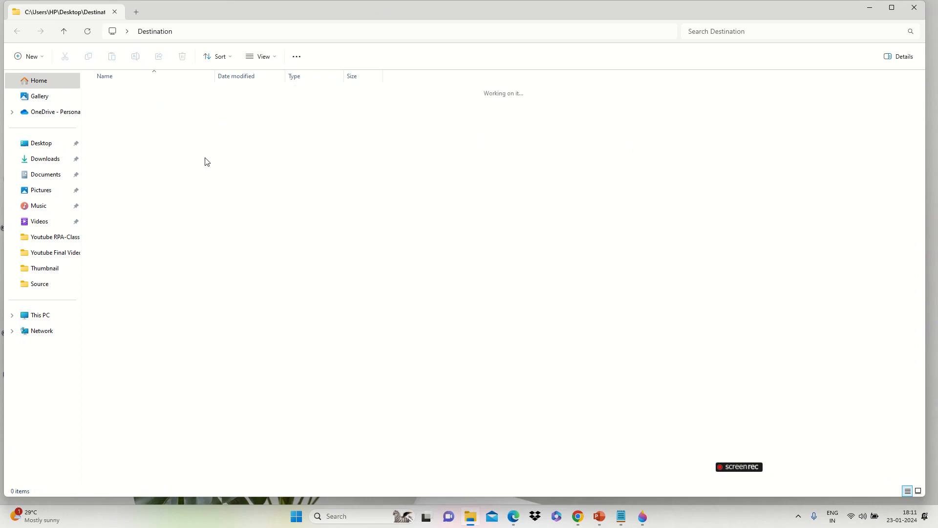
Step: Return to the Control Room and open the RPA-First-Bot task bot for editing
key("alt+Tab")
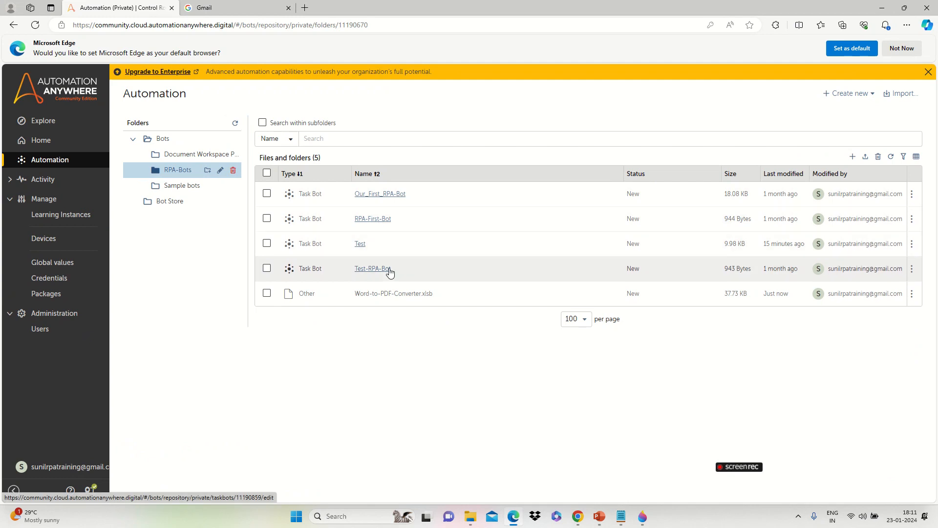
left_click(370, 221)
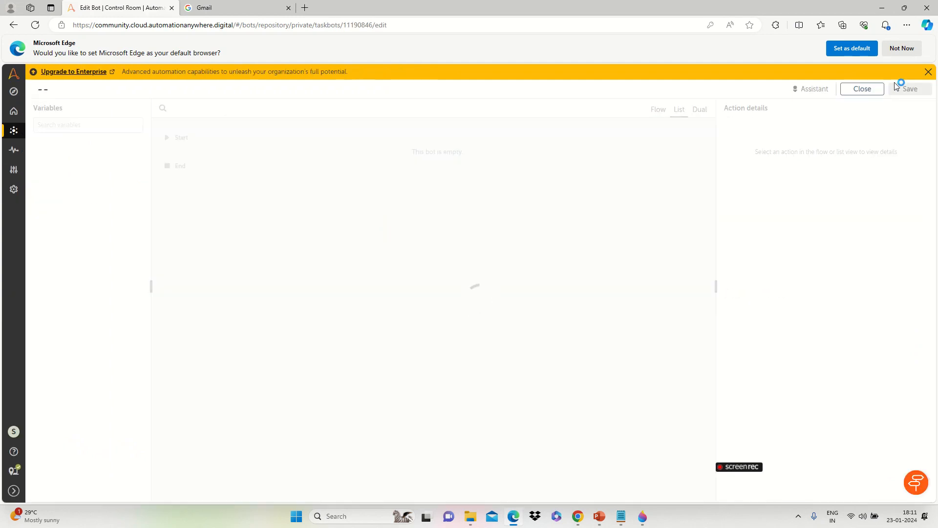
Step: Close the open bot, filter the repository by the name FilePackage, and open that task bot from the Bots folder
left_click(862, 90)
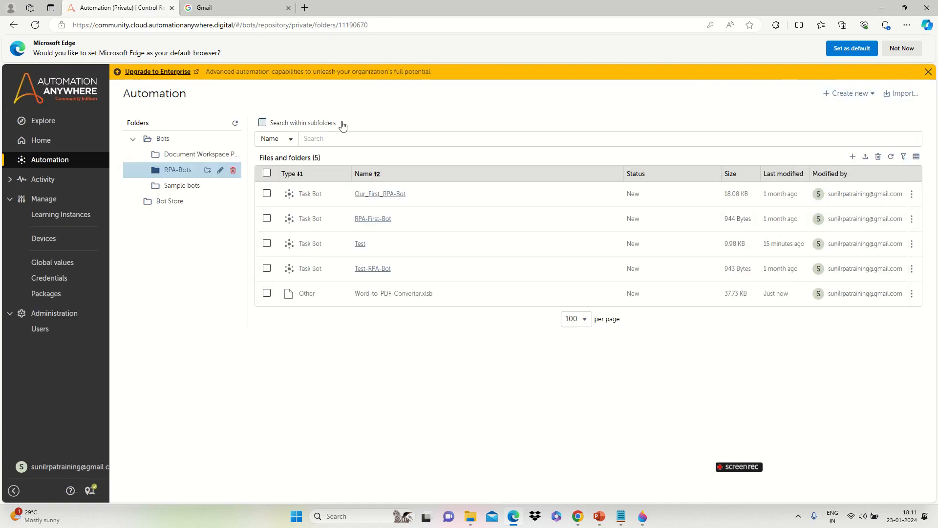
left_click(362, 140)
type("FilePackage")
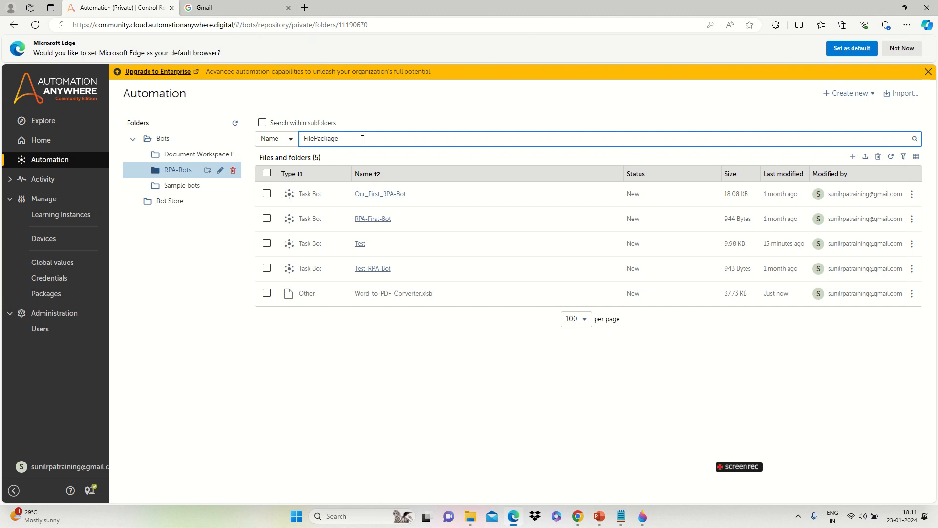
key("Return")
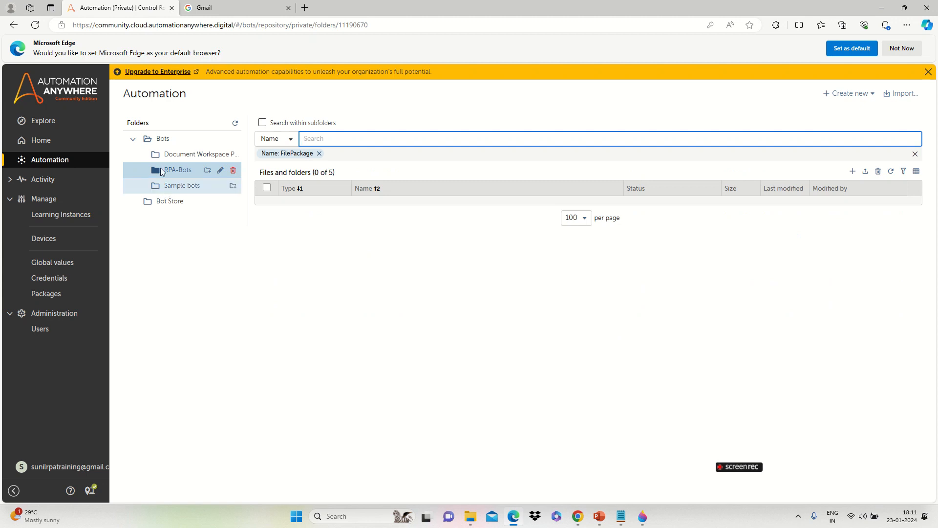
left_click(158, 140)
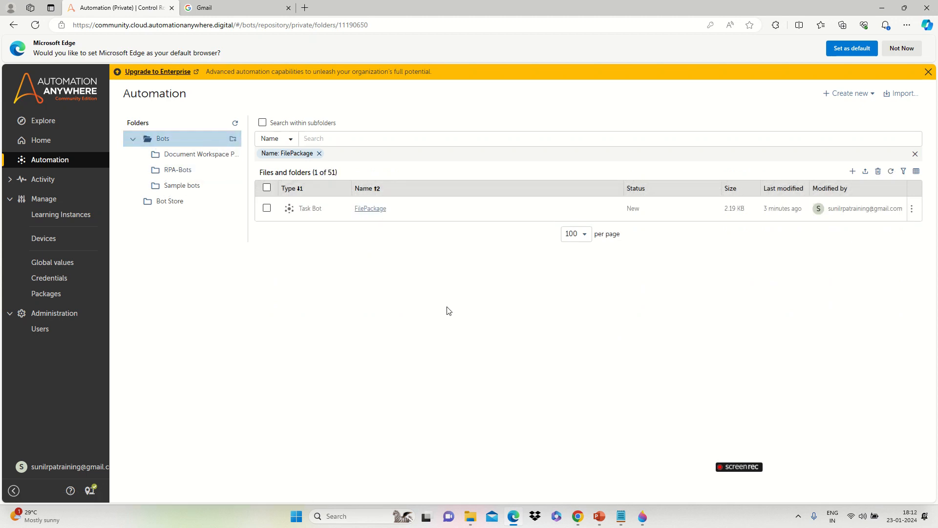
left_click(371, 208)
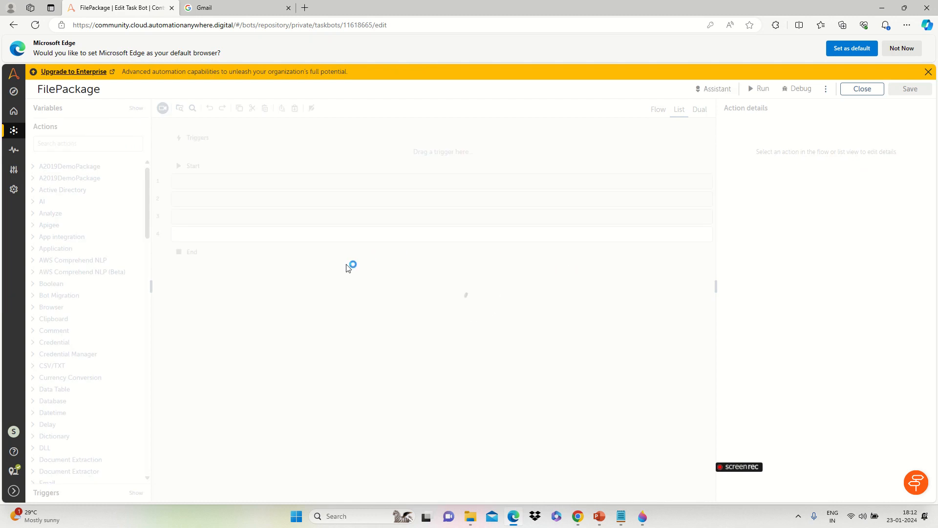
Step: Add a File: Copy Control Room file action after the File: Delete action, and disable the Delete action
left_click(260, 236)
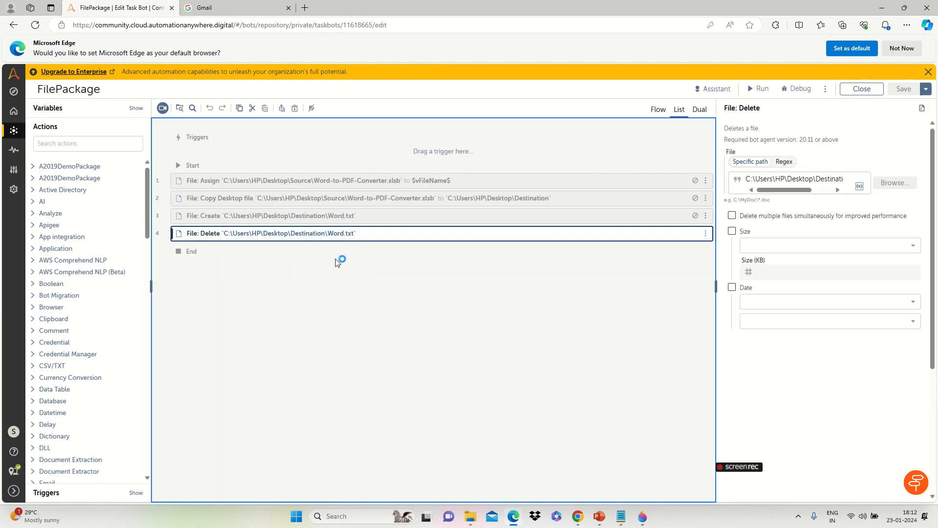
left_click(82, 148)
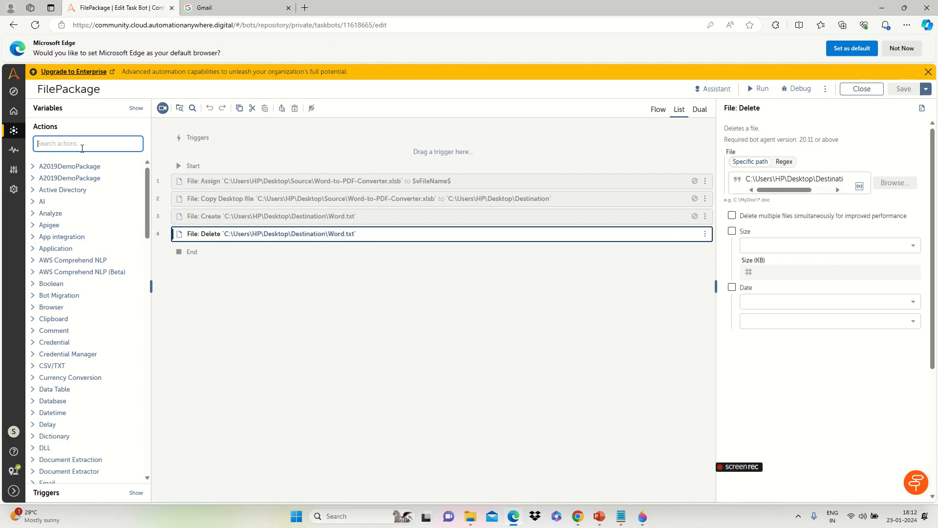
type("file")
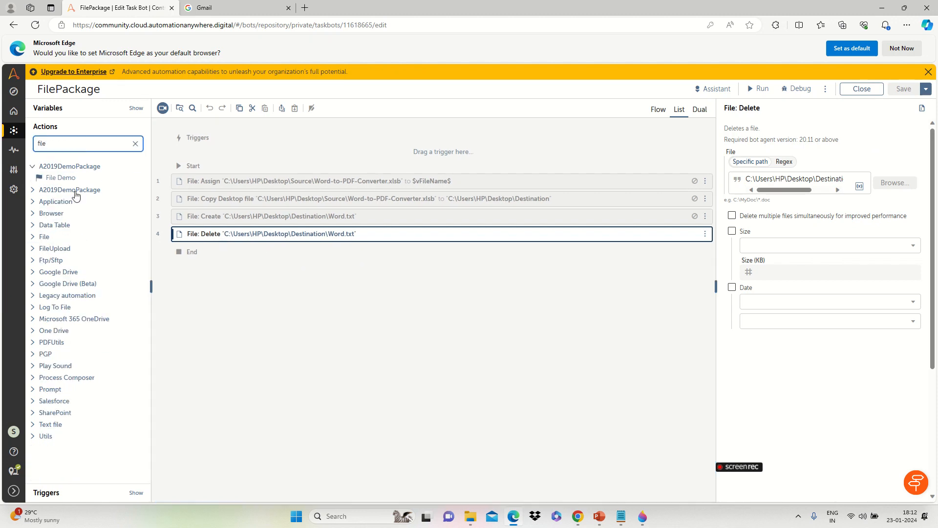
left_click(44, 236)
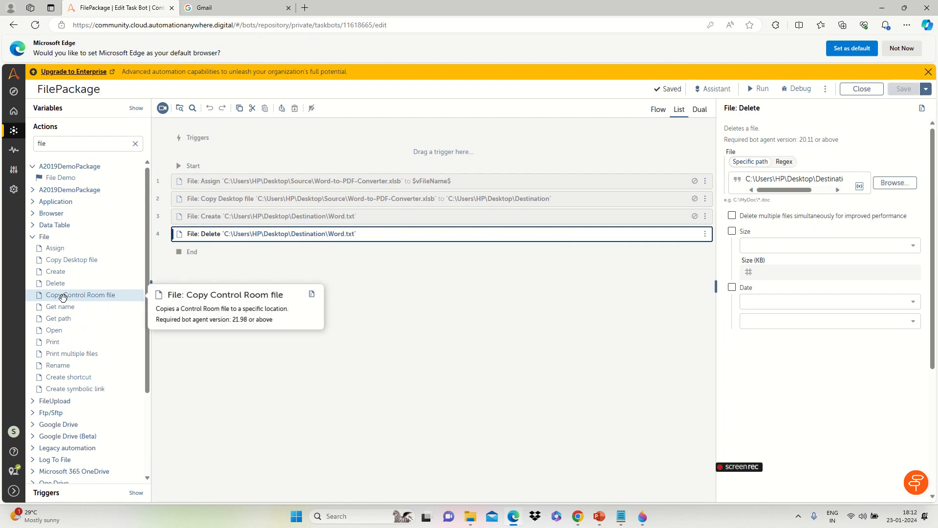
double_click(62, 295)
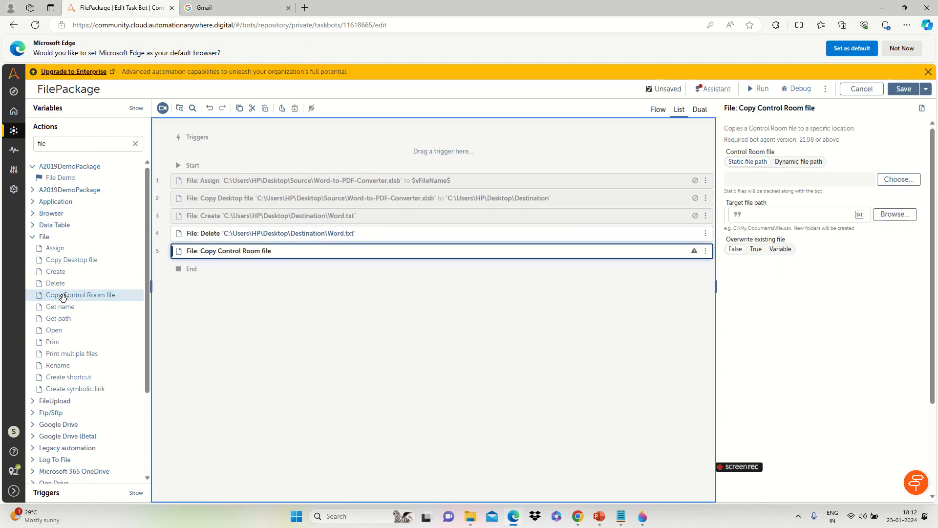
left_click(706, 233)
left_click(663, 260)
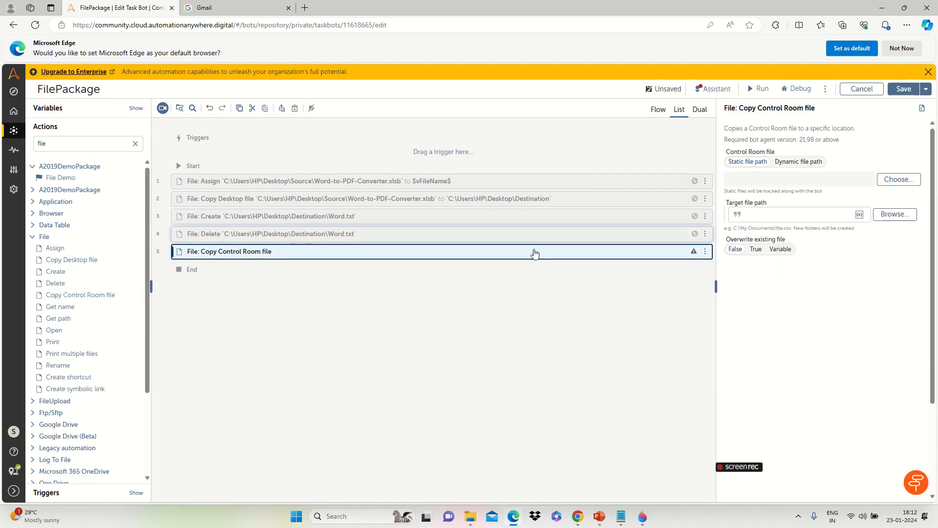
Step: Choose Word-to-PDF-Converter.xlsb from the RPA-Bots folder as the Control Room file to copy
left_click(894, 180)
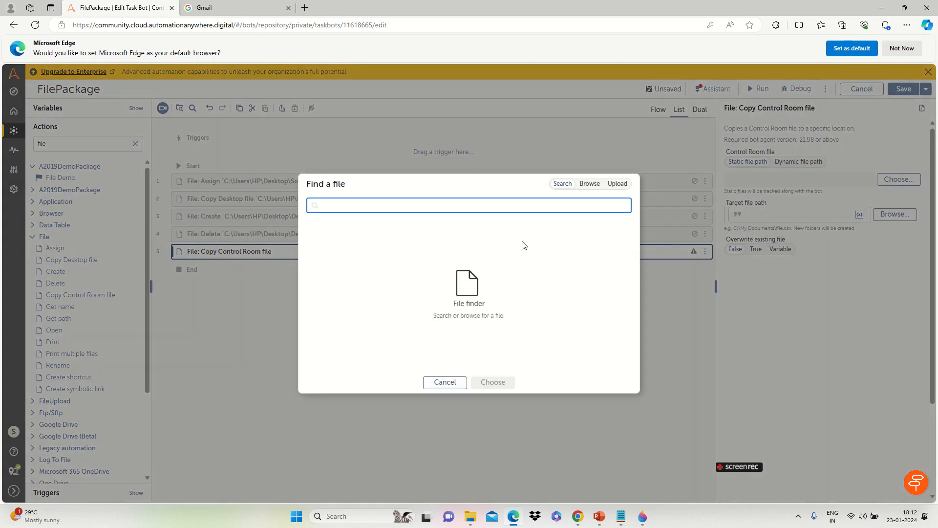
left_click(590, 184)
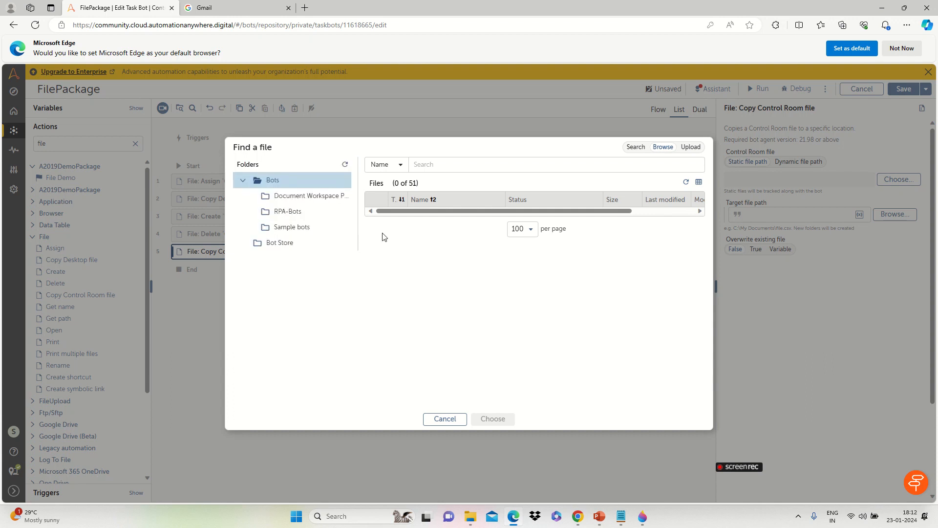
left_click(287, 214)
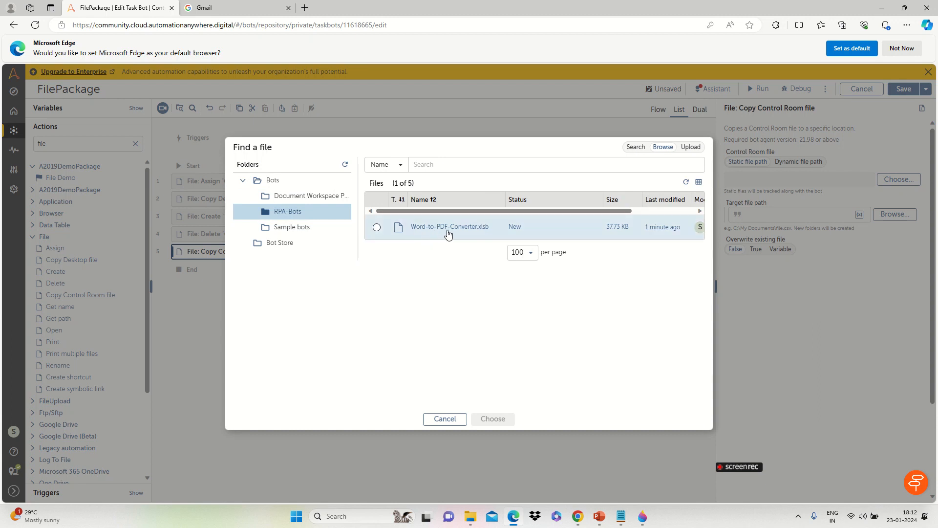
left_click(377, 227)
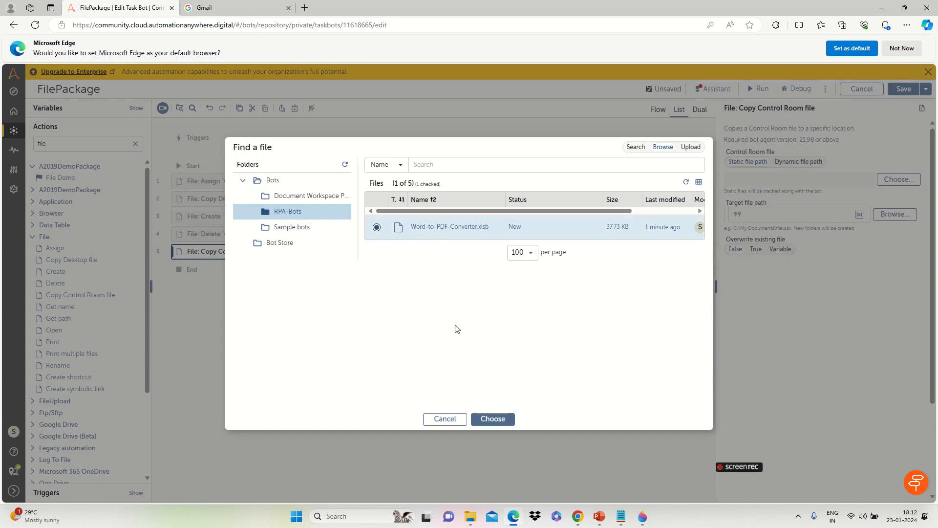
left_click(493, 419)
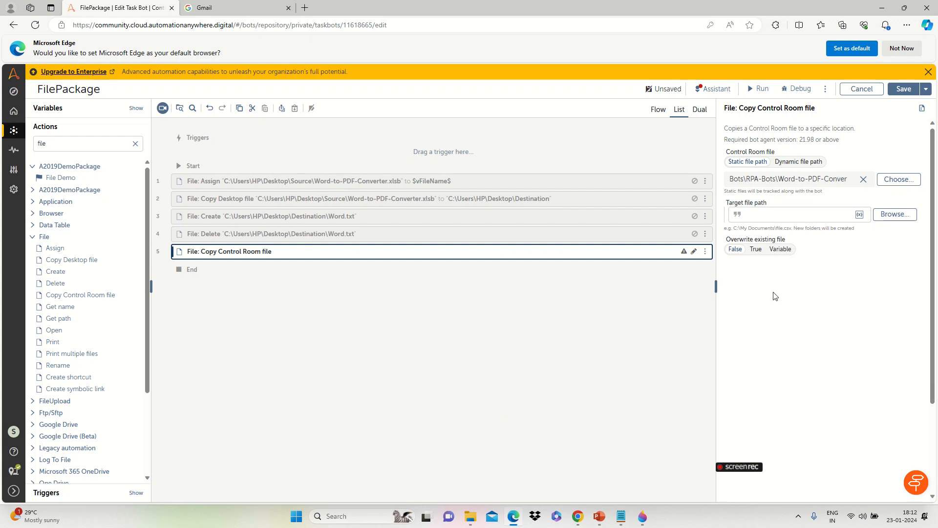
Step: Set the target file path to C:\Users\HP\Desktop\Destination\ without quotation marks
left_click(786, 215)
key("ctrl+v")
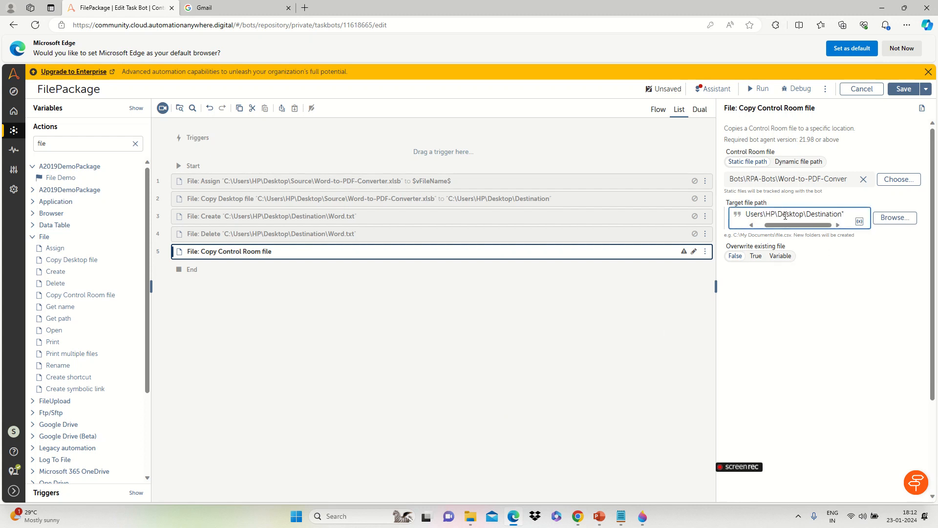
key("BackSpace")
key("Home")
key("Delete")
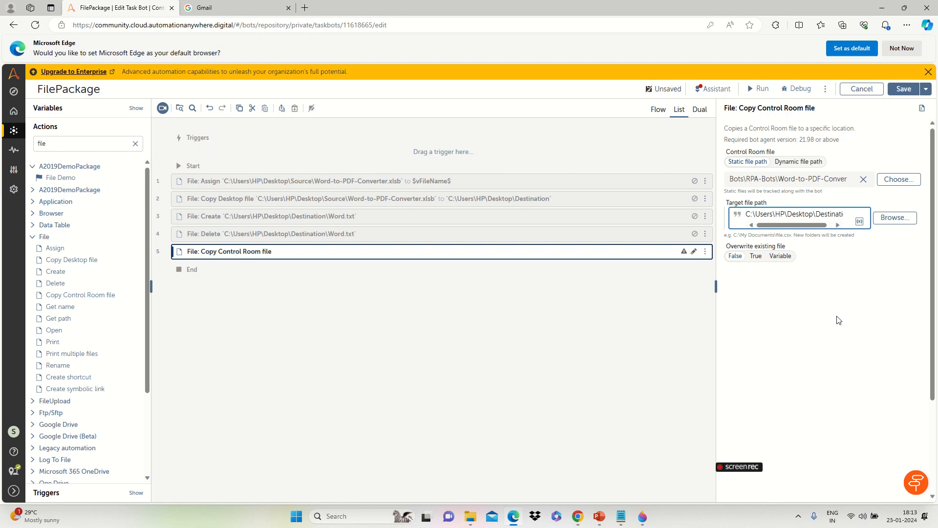
type("on")
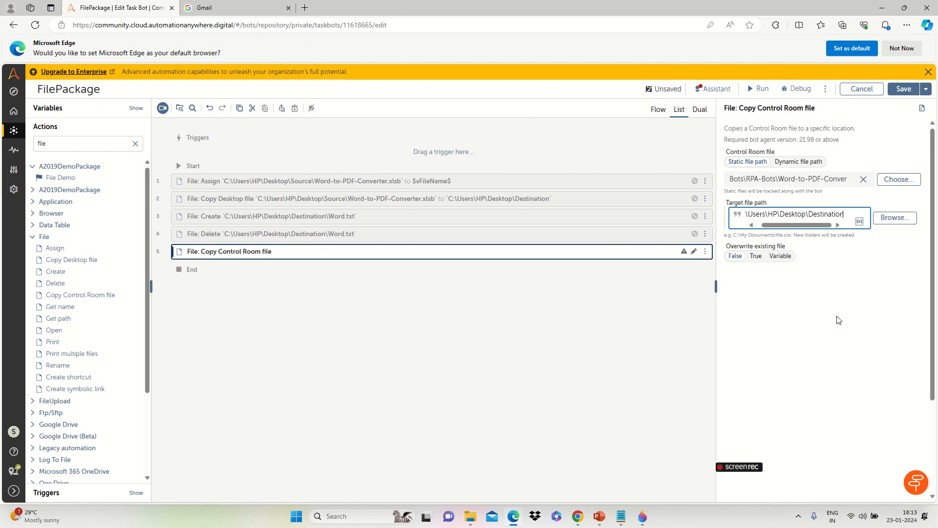
type("\\")
Step: Save the FilePackage bot, run it, and dismiss the run message
left_click(904, 88)
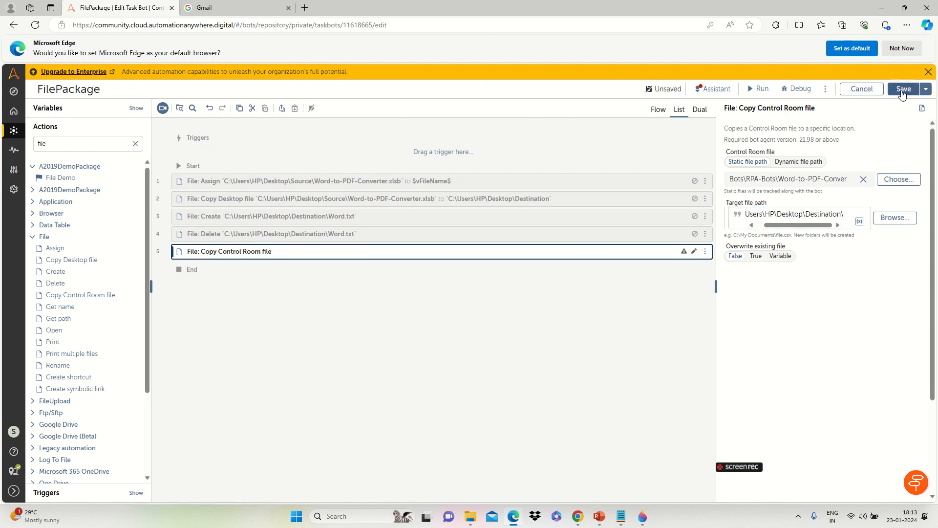
left_click(761, 89)
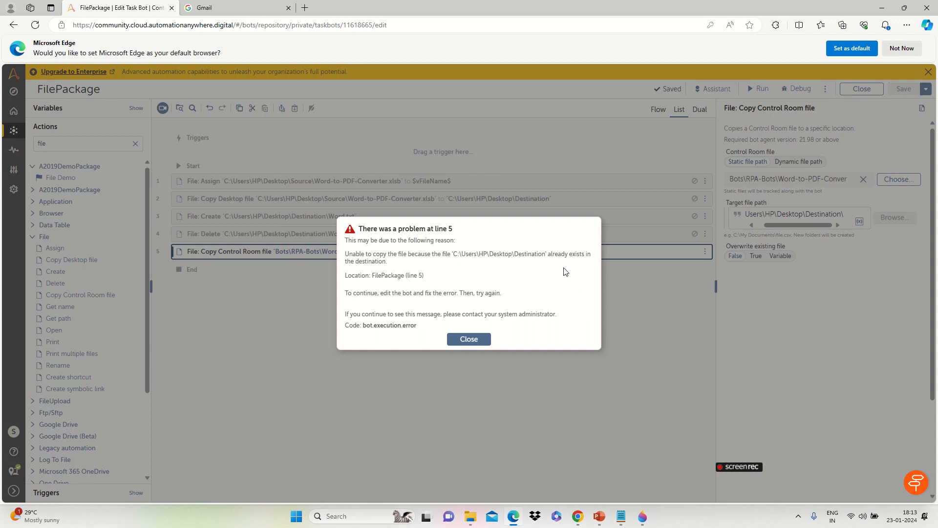
left_click(469, 341)
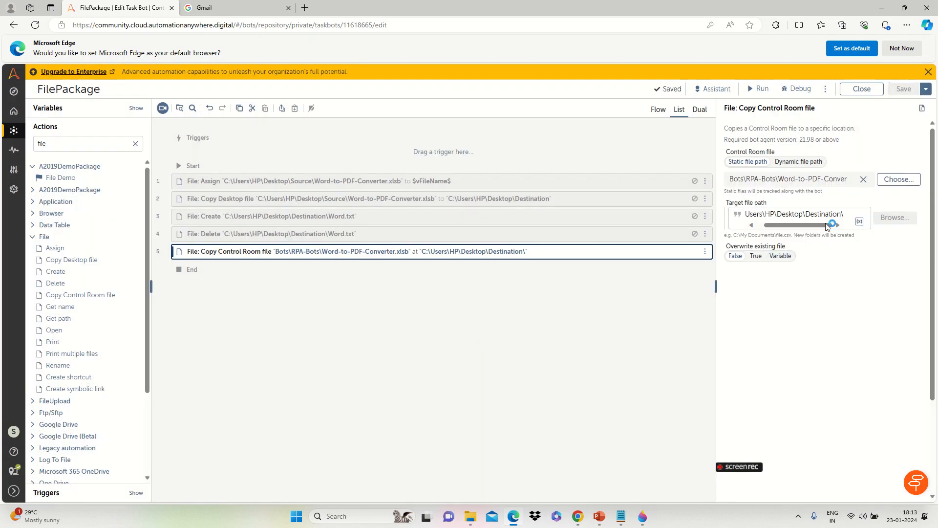
Step: Append the file name Test to the target path, making it C:\Users\HP\Desktop\Destination\Test
left_click(847, 214)
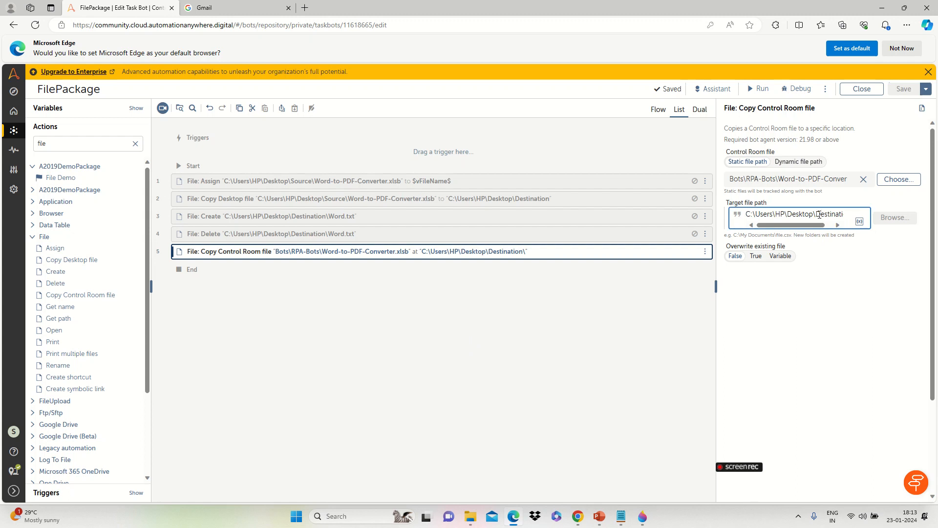
key("Right")
key("Right")
key("Right")
key("Right")
key("Right")
key("Right")
key("Right")
key("Right")
key("Right")
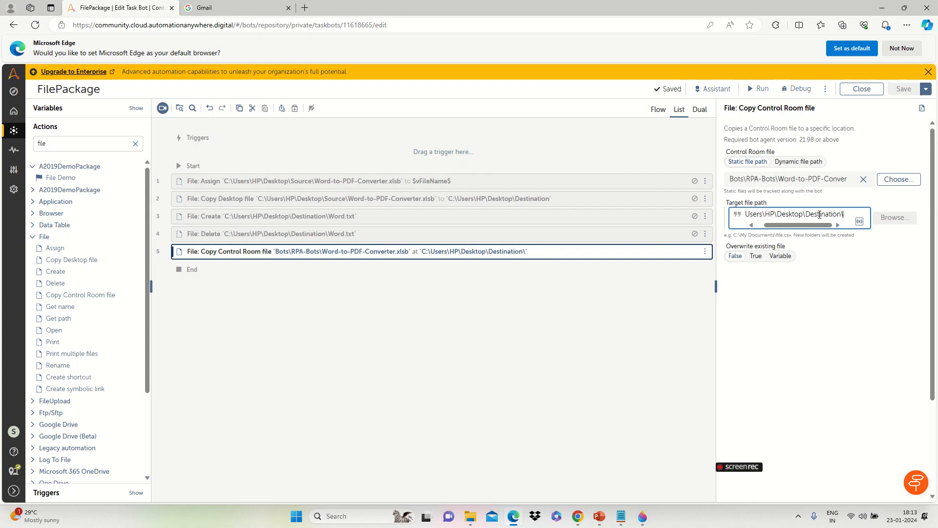
type("Test")
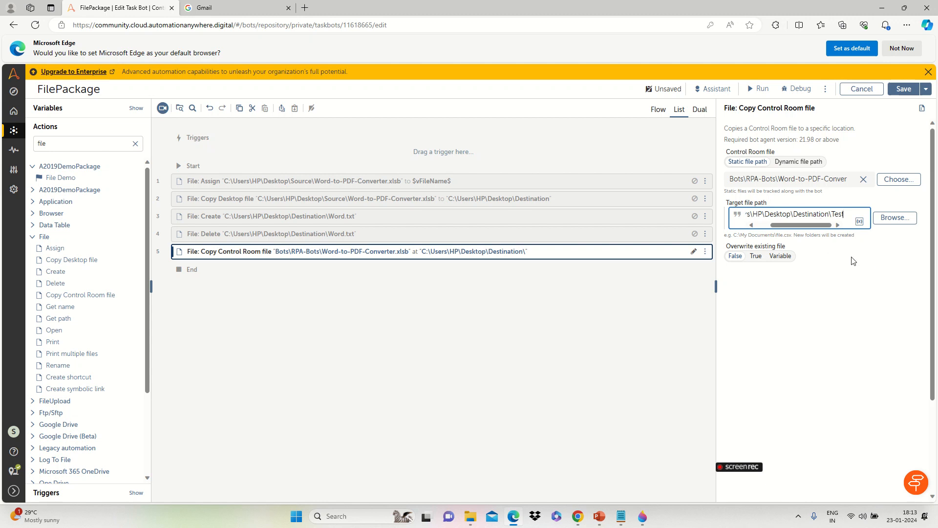
Step: Save the changed target path and run the bot again, closing the run message at the end
left_click(902, 89)
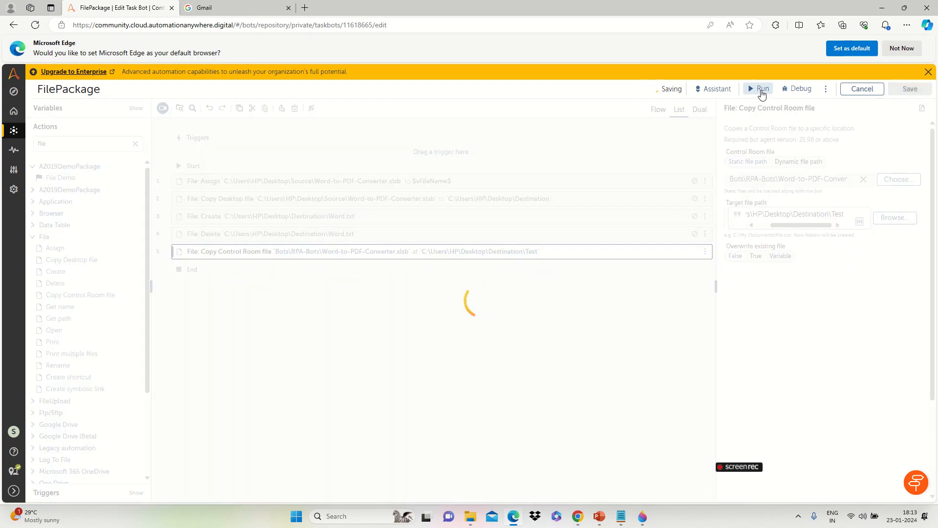
left_click(761, 91)
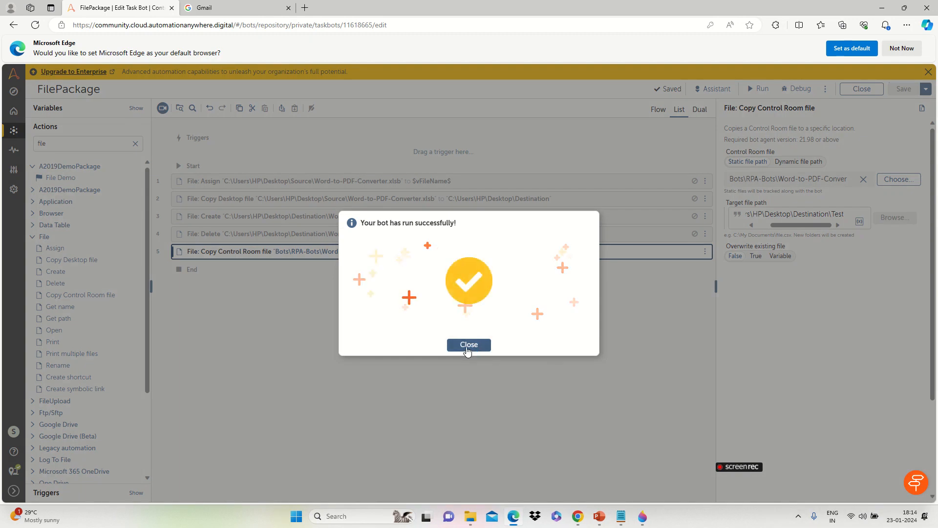
left_click(469, 350)
Step: Open the desktop Destination folder and check the copied Test file
key("super+d")
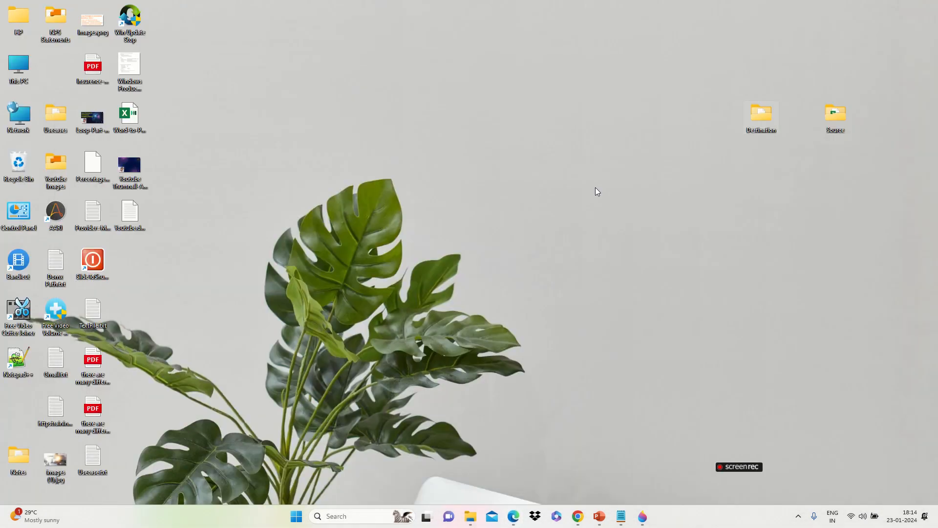
double_click(771, 121)
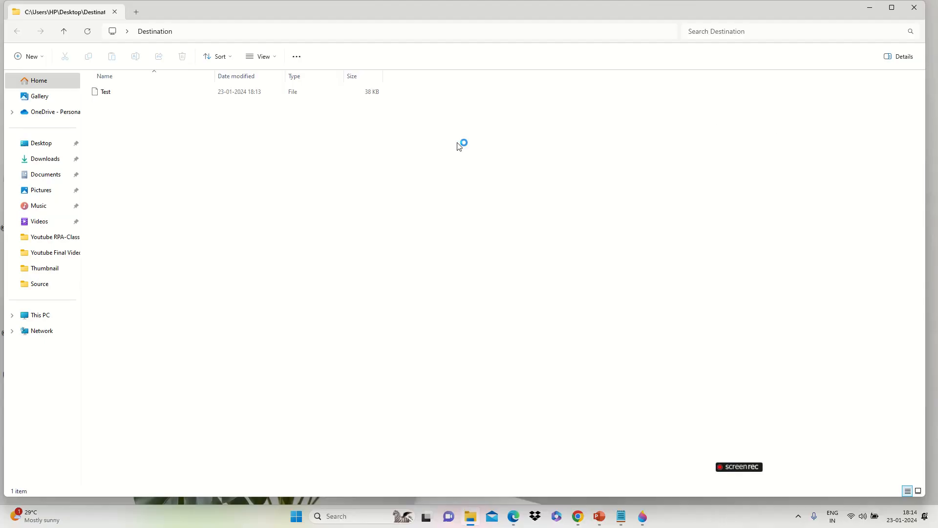
left_click(110, 96)
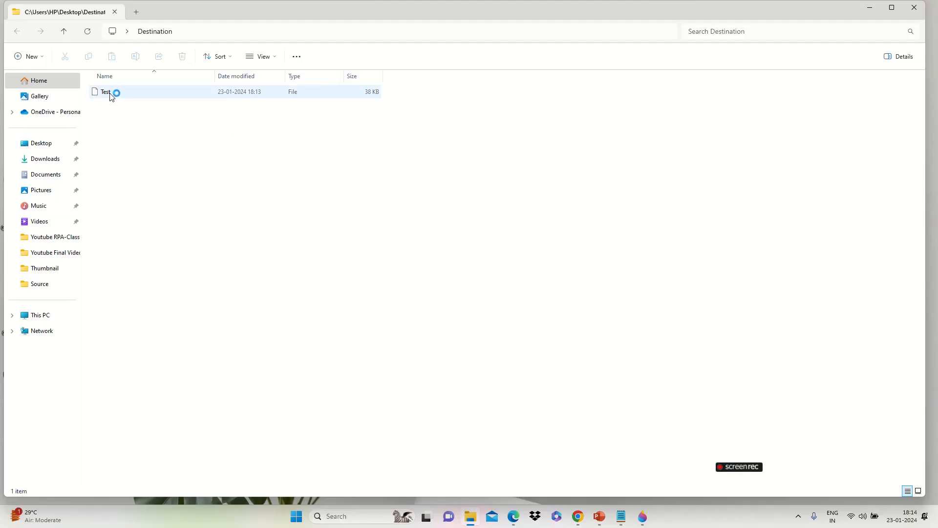
left_click(111, 96)
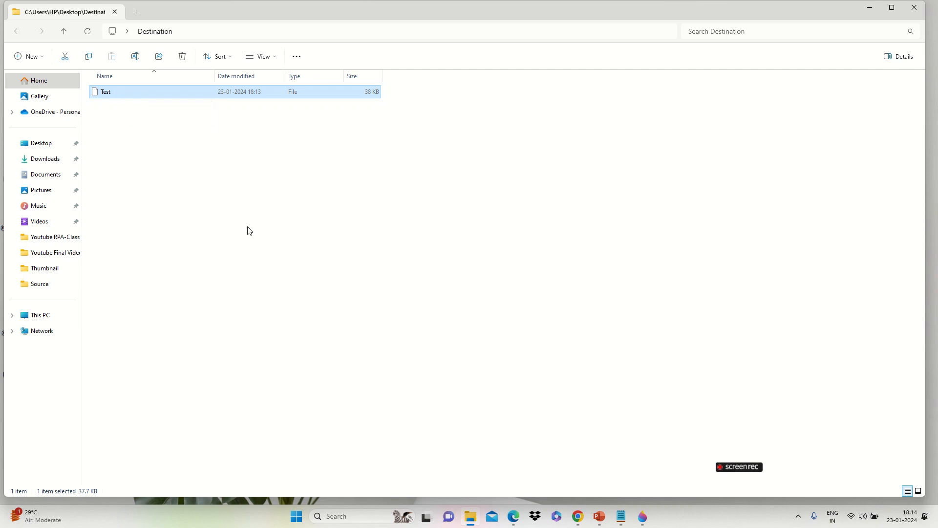
Step: Return to the FilePackage bot and add the extension .csv to the target path, making it C:\Users\HP\Desktop\Destination\Test.csv
key("alt+Tab")
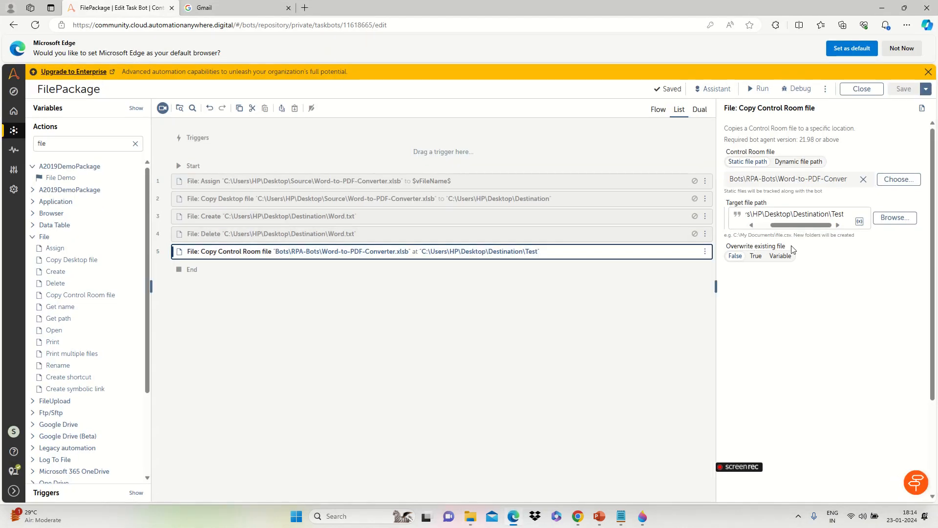
left_click(805, 222)
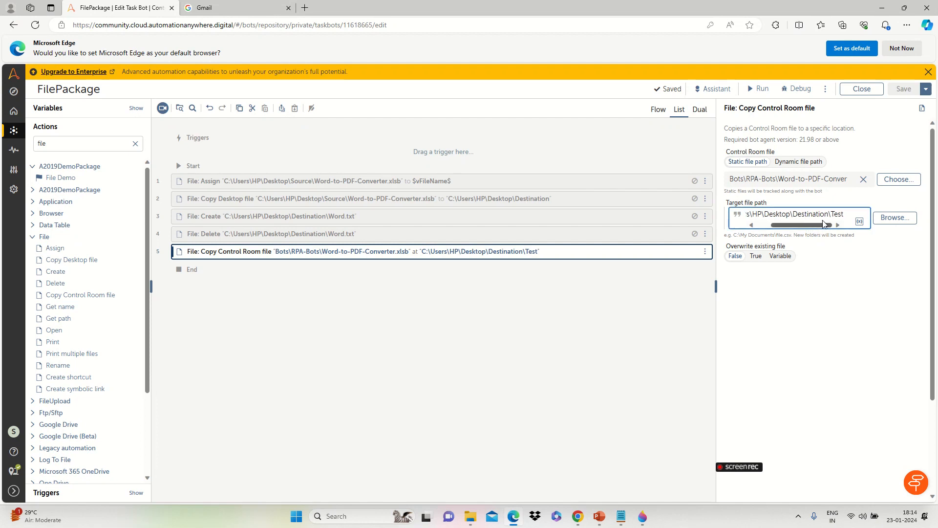
key("Home")
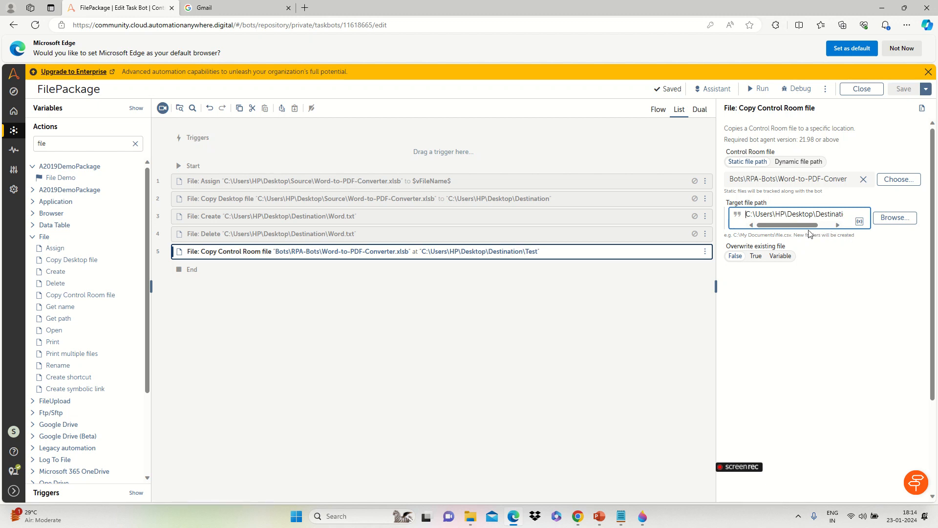
left_click_drag(805, 226, 833, 224)
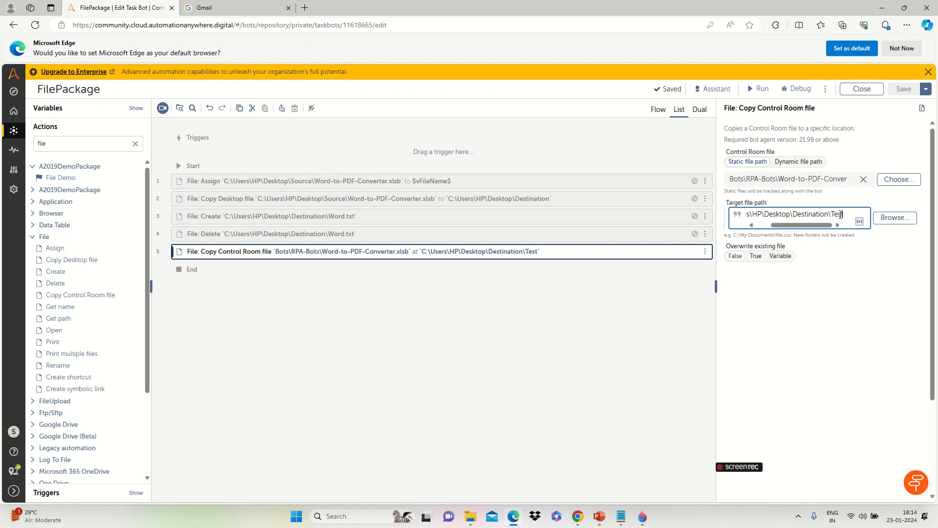
type(".csv")
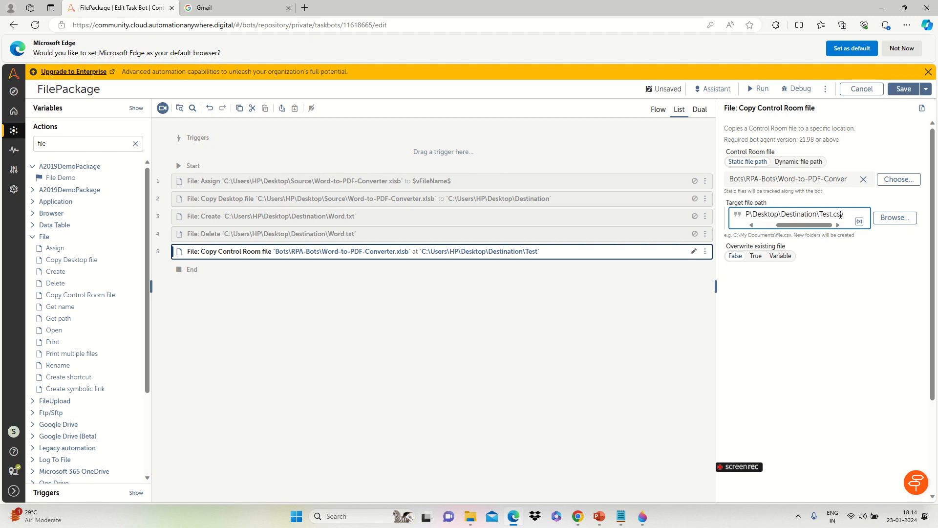
Step: Save the bot with the Test.csv target path, run it, and close the run message
left_click(902, 90)
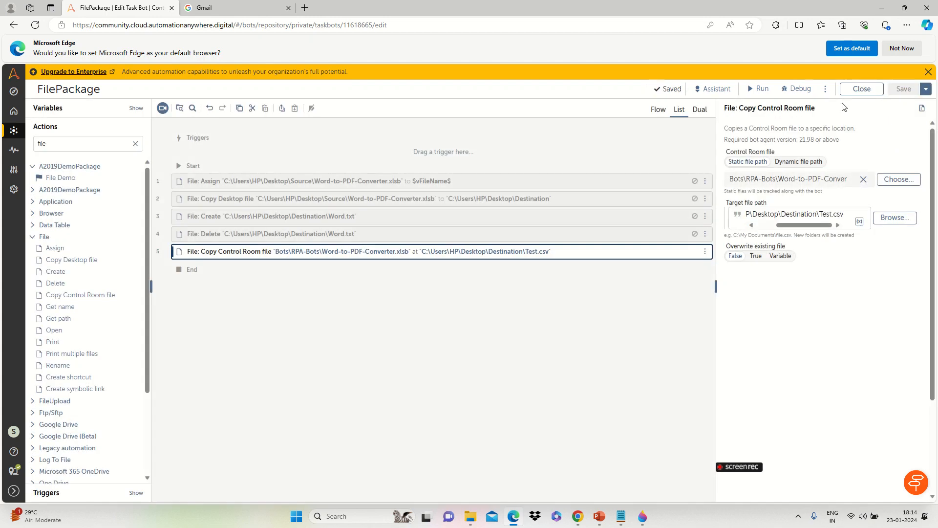
left_click(766, 88)
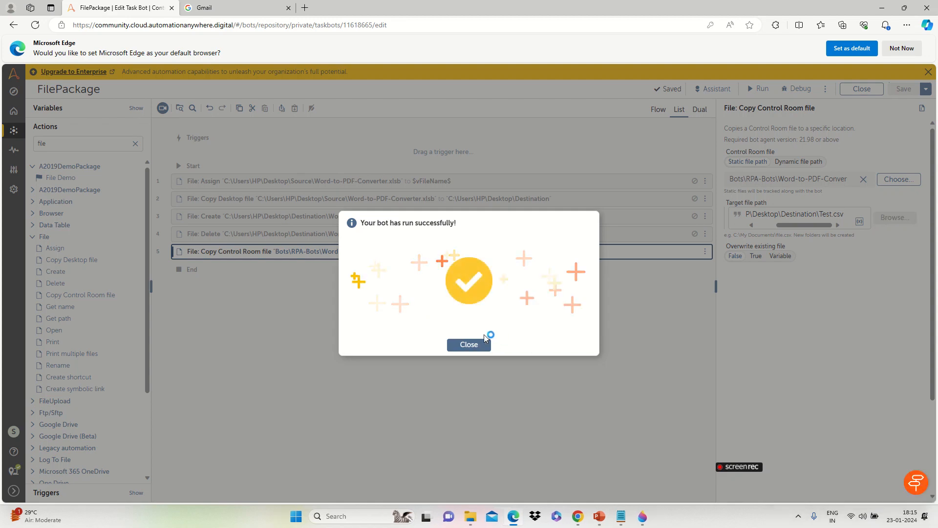
left_click(469, 345)
Step: Open the desktop Destination folder in File Explorer and delete the Test and Test.csv files
key("super+d")
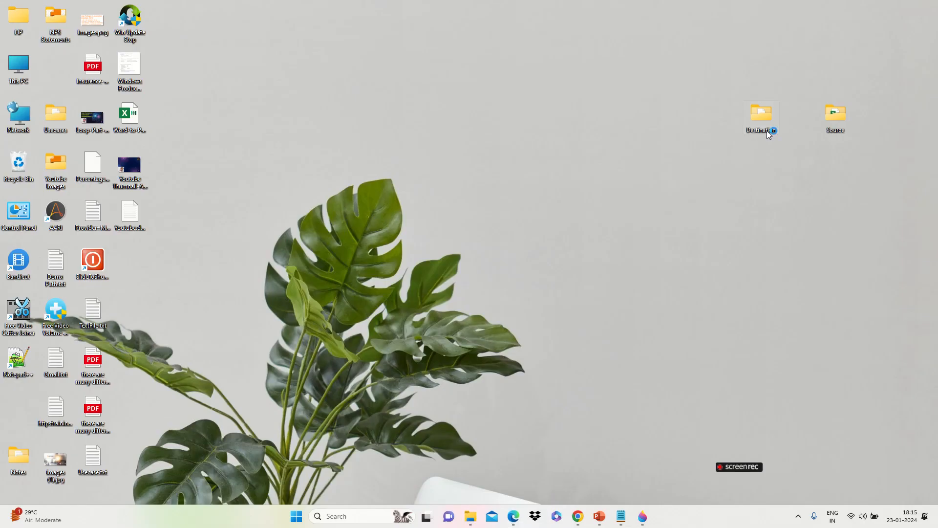
double_click(753, 121)
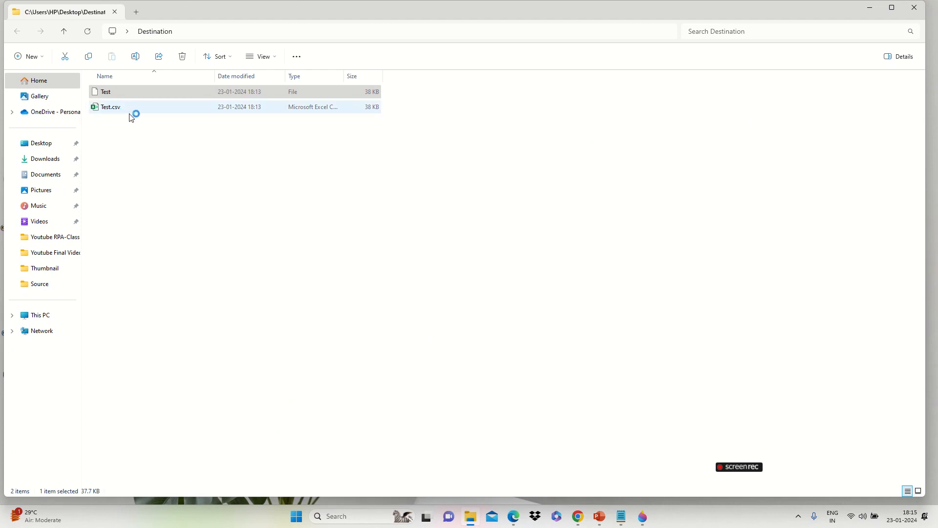
left_click_drag(146, 130, 101, 91)
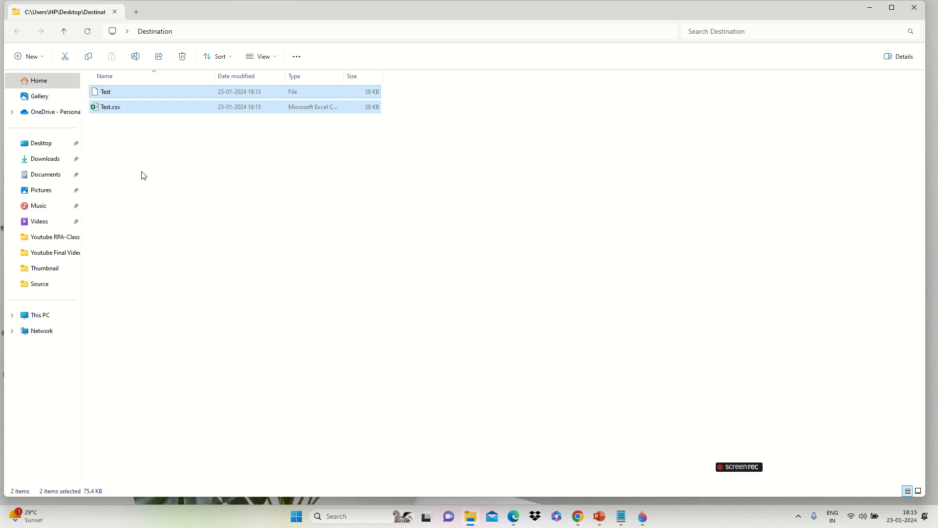
key("Delete")
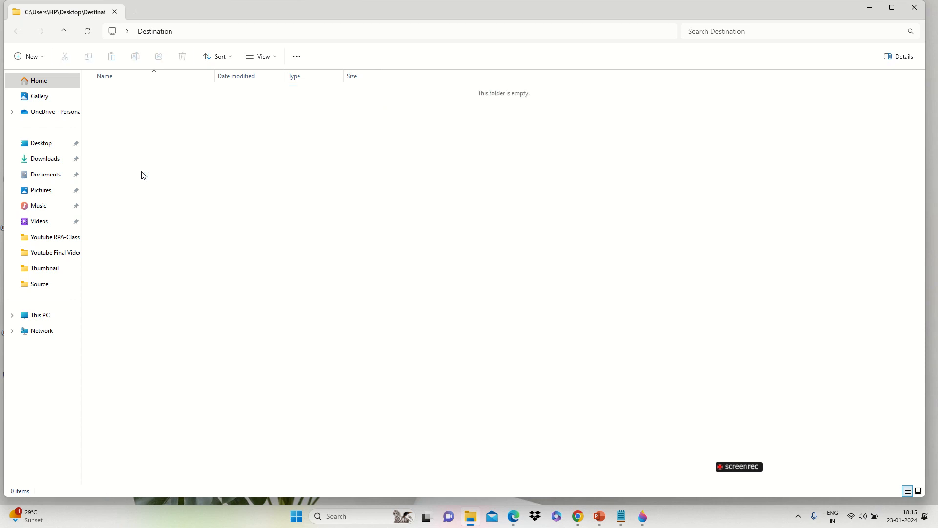
Step: Go to the desktop Source folder and copy the full file name Word-to-PDF-Converter.xlsb without renaming the file
left_click(65, 31)
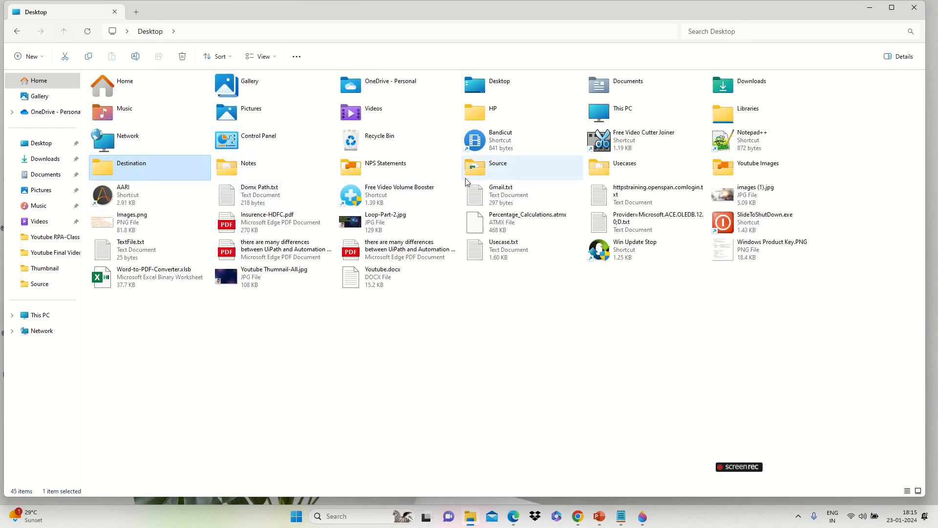
double_click(508, 168)
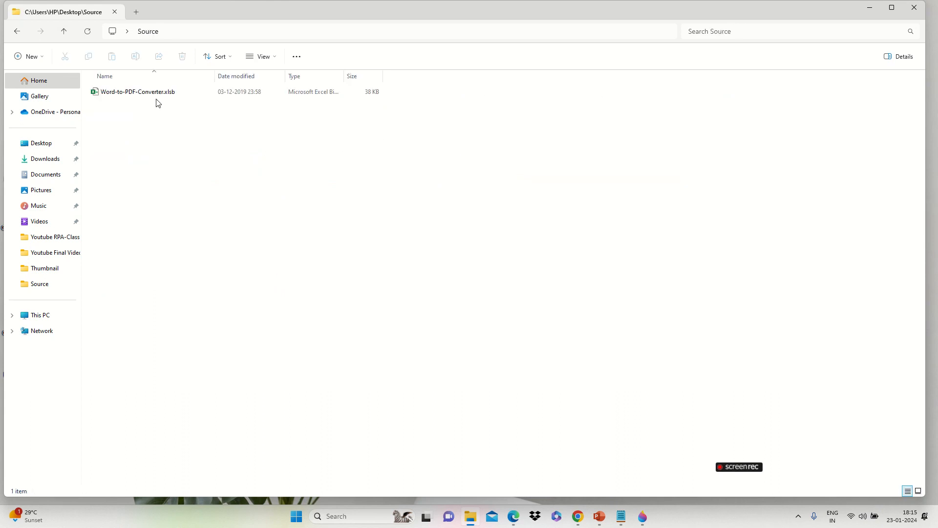
left_click(129, 97)
left_click(128, 94)
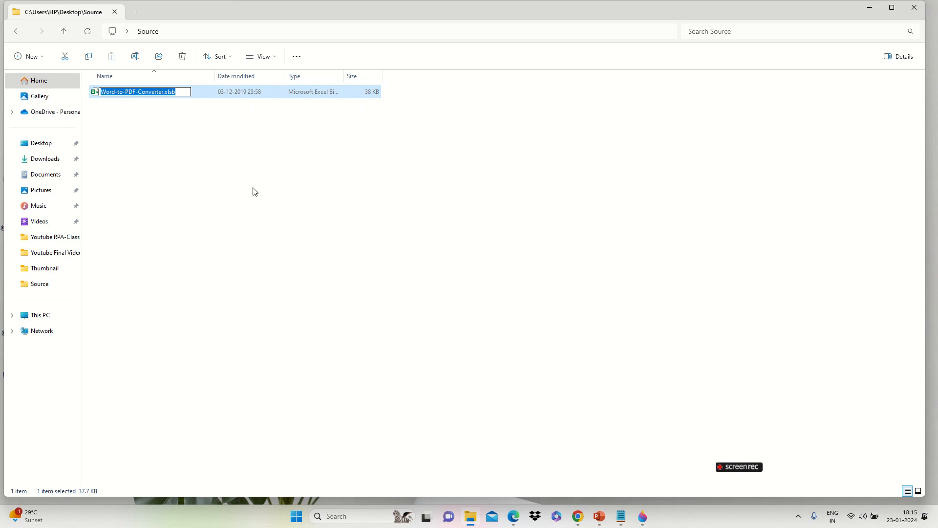
key("Return")
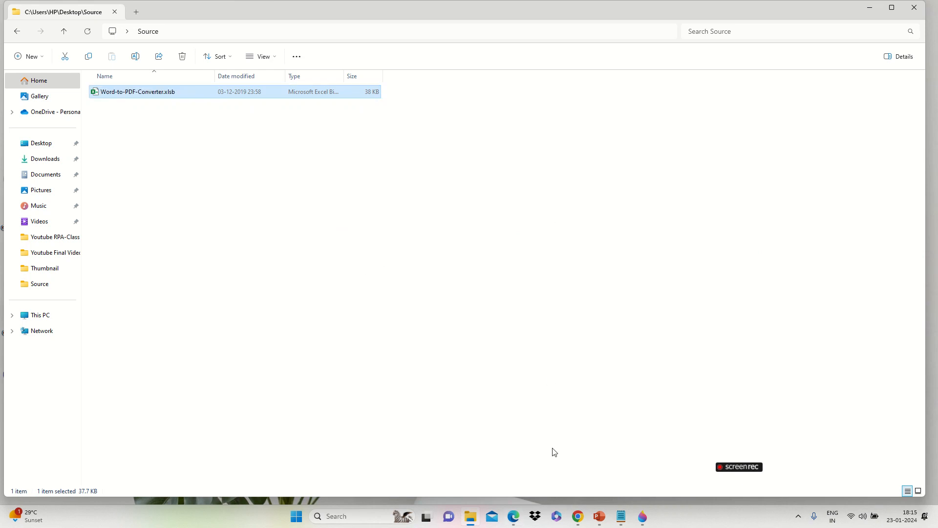
Step: Return to the FilePackage bot and replace Test.csv at the end of the target path with Word-to-PDF-Converter.xlsb
key("alt+Tab")
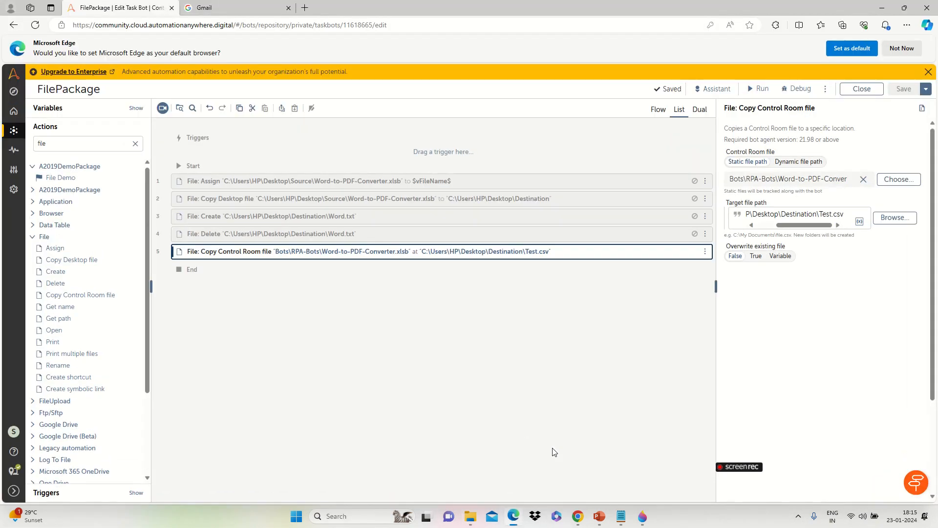
left_click(821, 230)
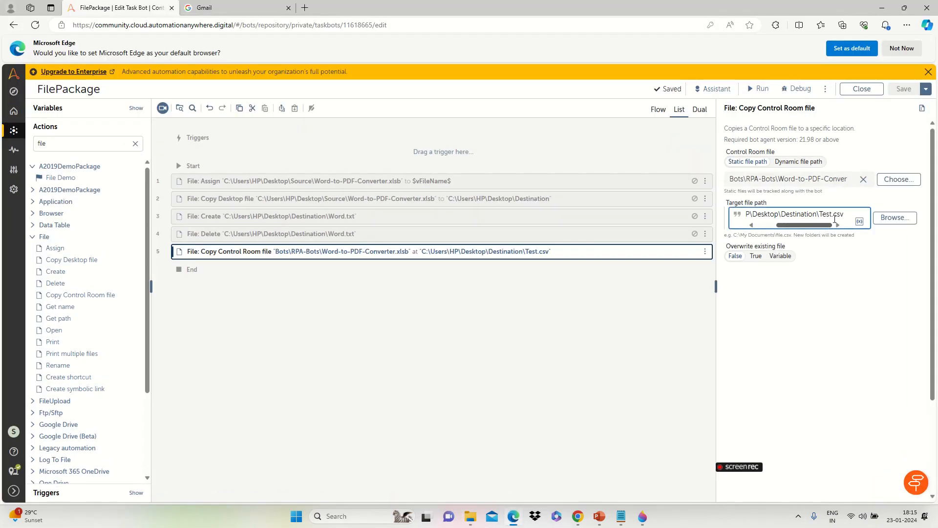
key("Home")
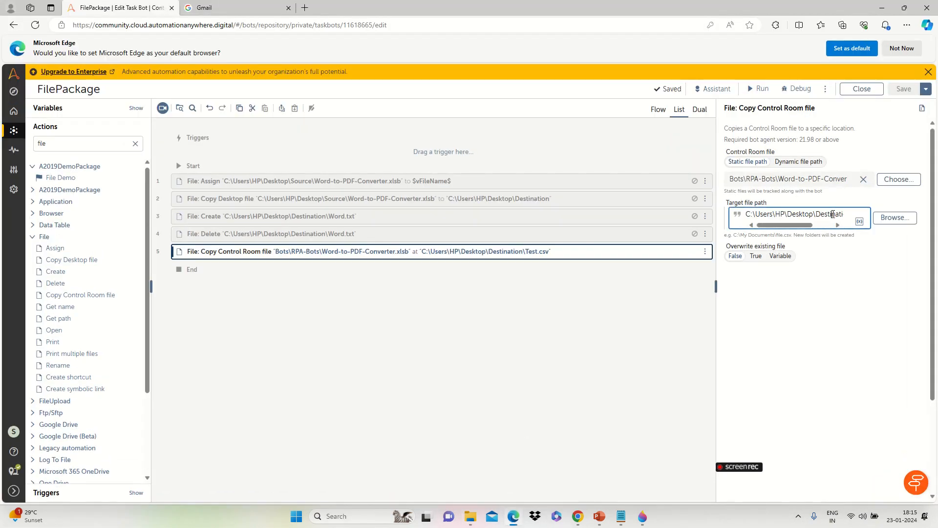
key("End")
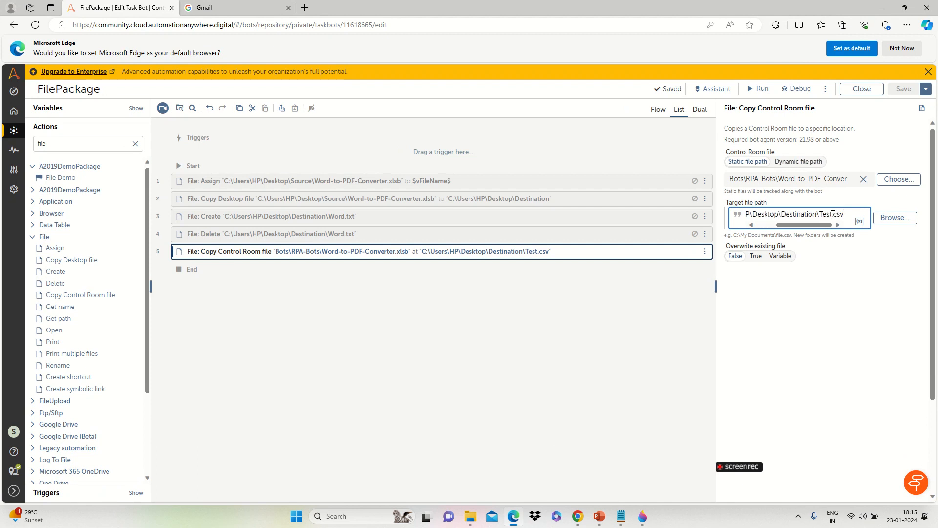
key("BackSpace")
key("BackSpace")
key("BackSpace")
key("BackSpace")
key("BackSpace")
key("BackSpace")
key("BackSpace")
key("BackSpace")
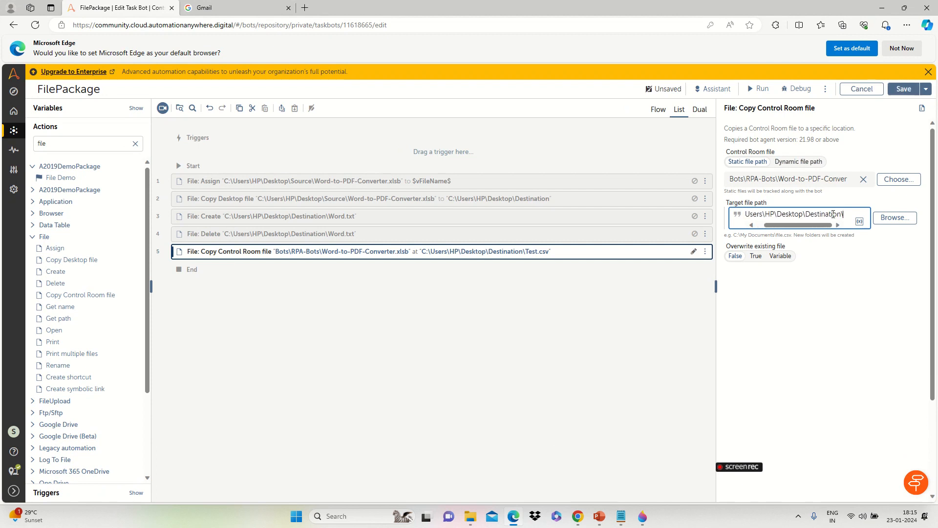
type("Word-to-PDF-Converter.xlsb")
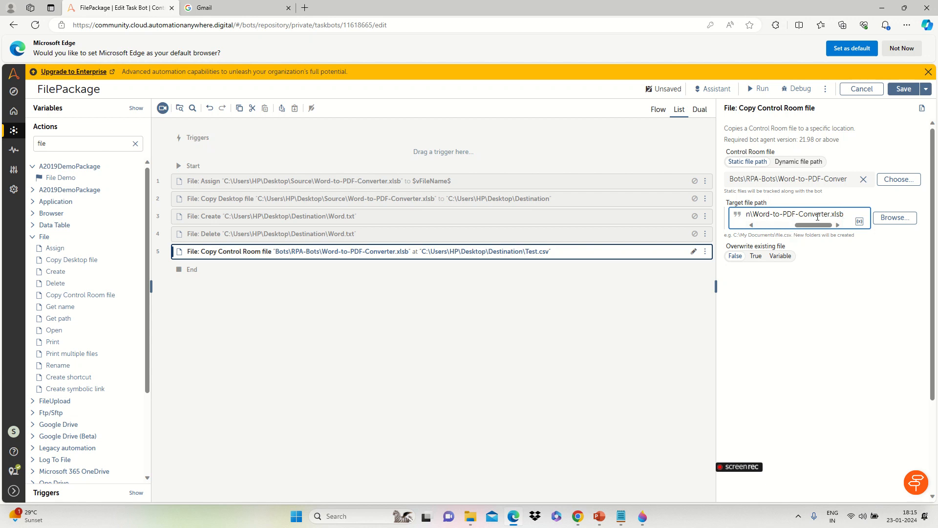
Step: Save the bot with the Word-to-PDF-Converter.xlsb target path, run it, and close the run message
left_click(904, 89)
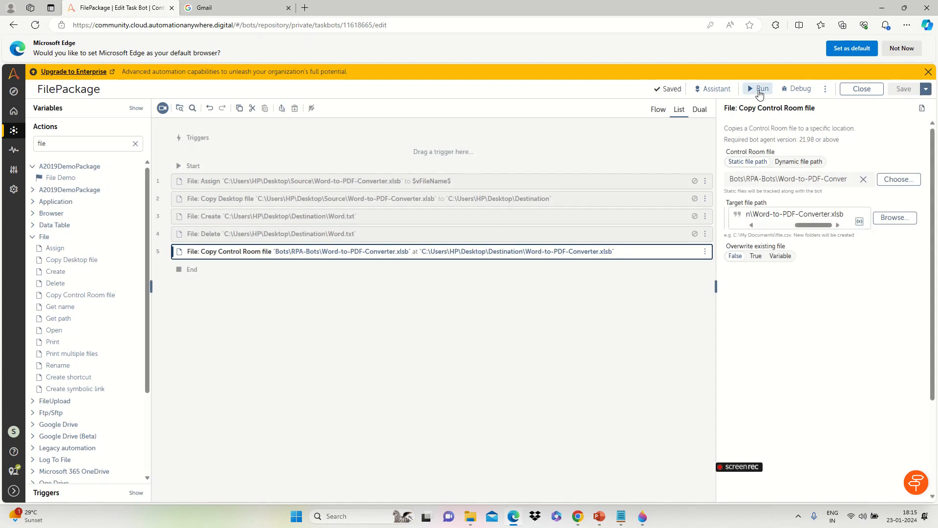
left_click(759, 88)
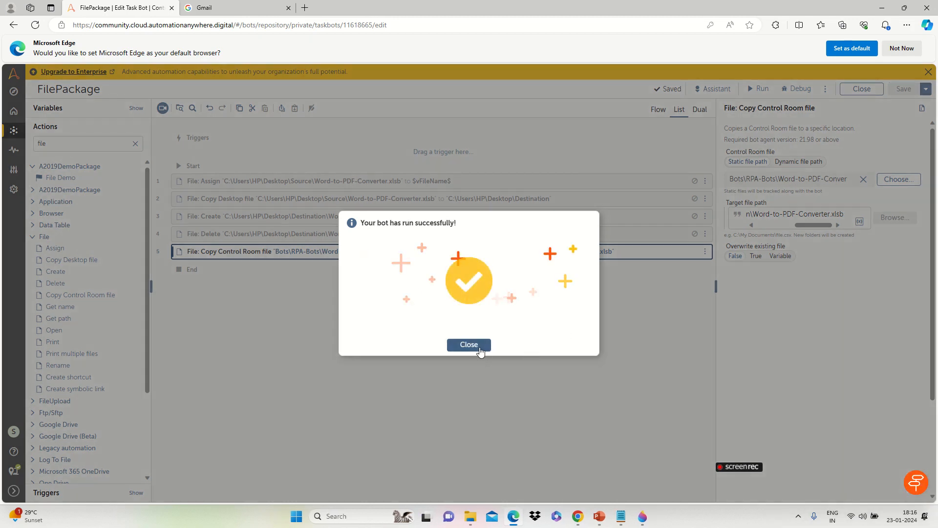
left_click(476, 346)
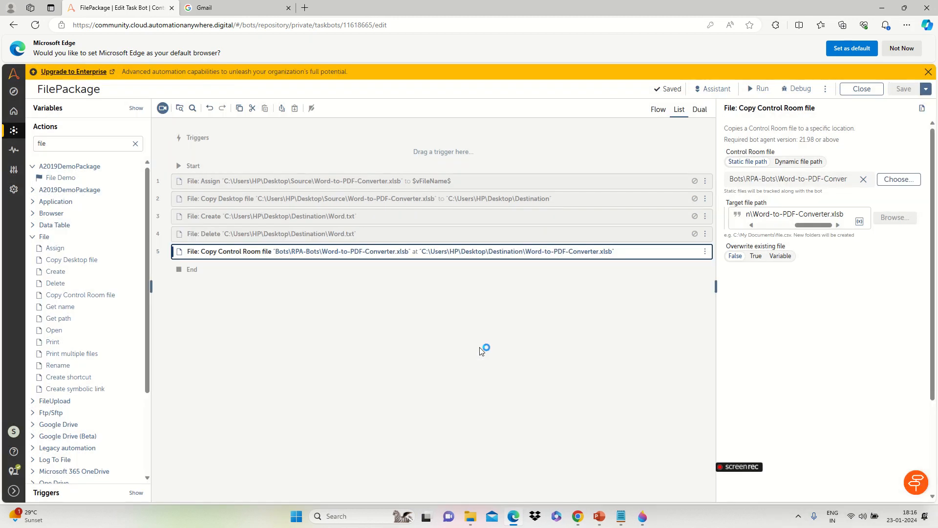
Step: Check the desktop Destination folder for the copied Word-to-PDF-Converter.xlsb file and return to the bot editor
key("super+d")
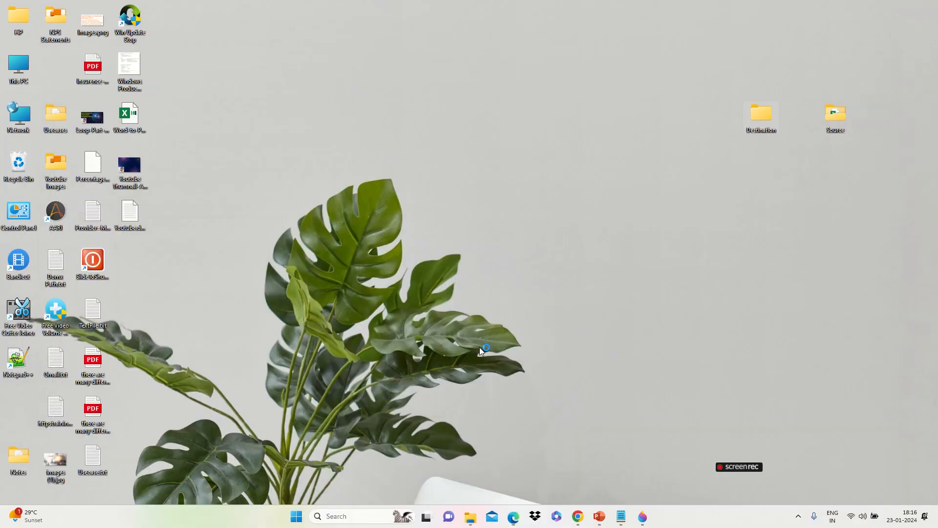
double_click(764, 117)
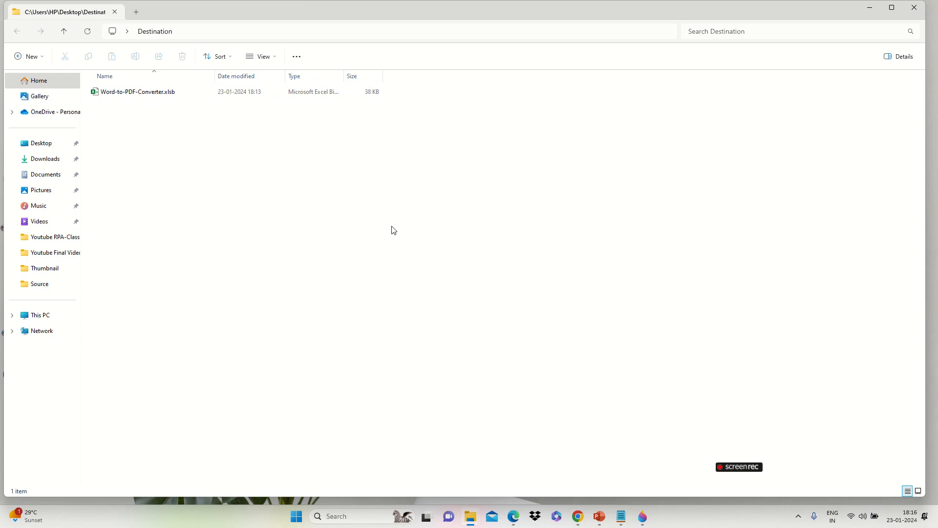
key("alt+Tab")
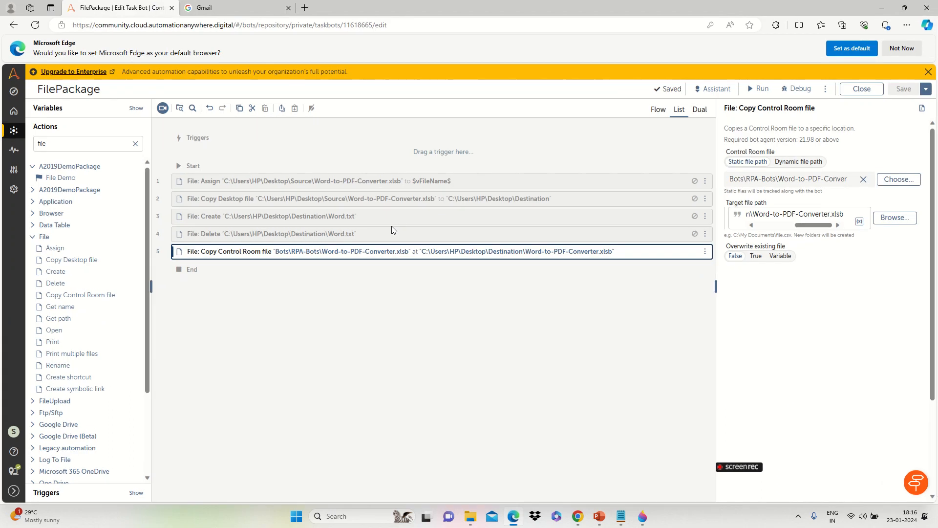
Step: Disable the Copy Control Room file action and add a File: Get name action below it
left_click(705, 251)
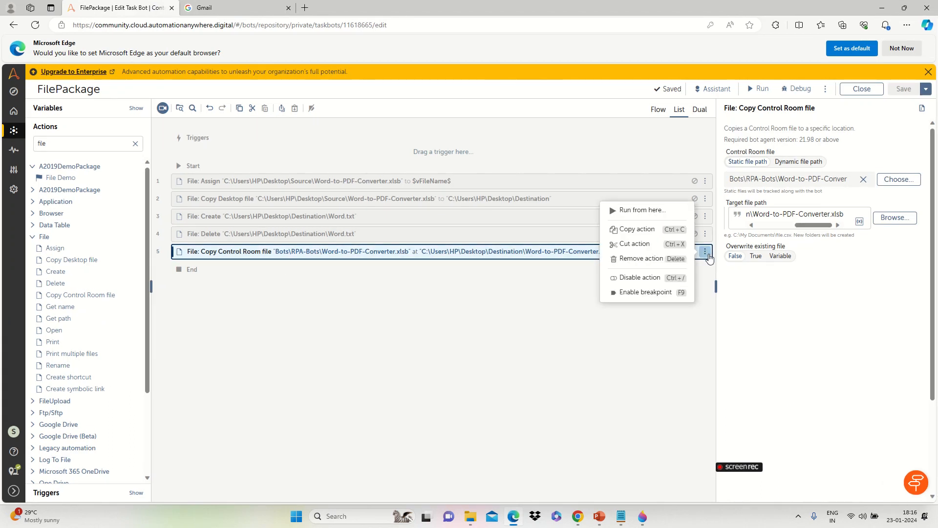
left_click(637, 278)
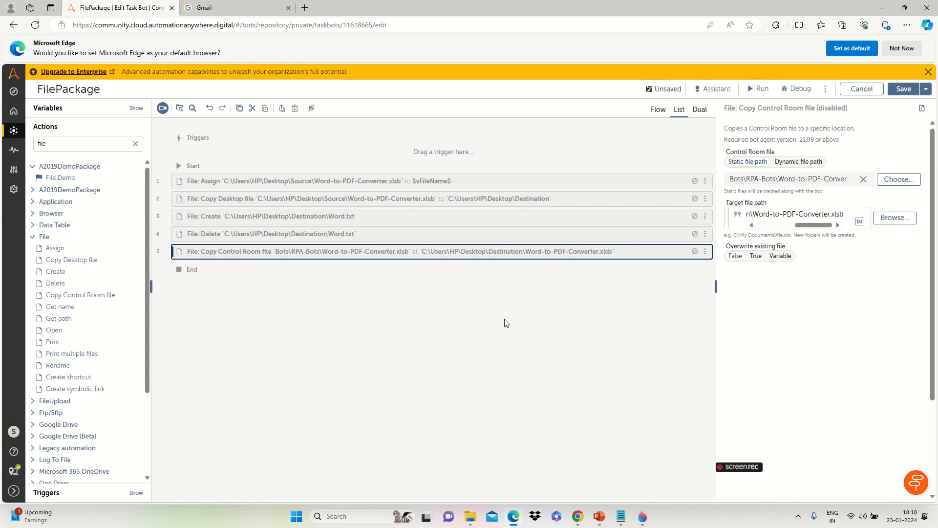
double_click(70, 308)
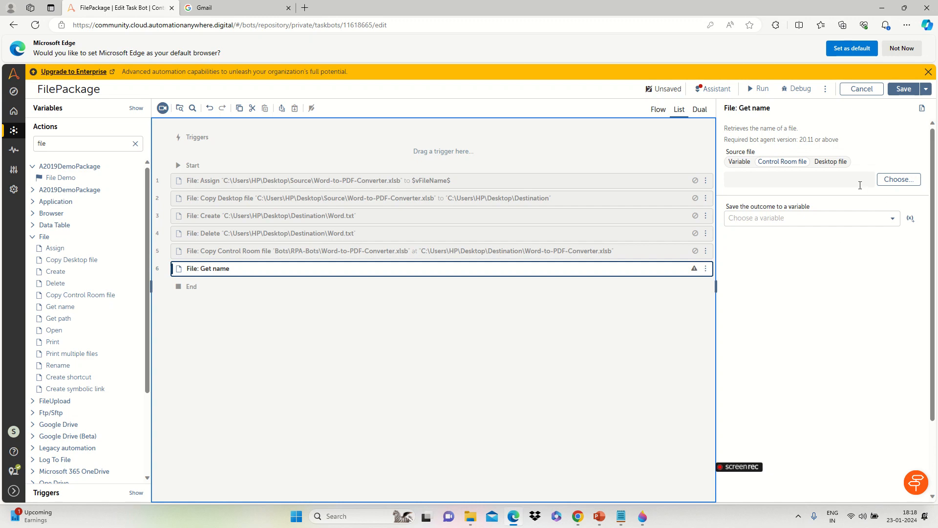
Step: Set the Get name source to a desktop file and choose Word-to-PDF-Converter.xlsb from the desktop Source folder
left_click(830, 161)
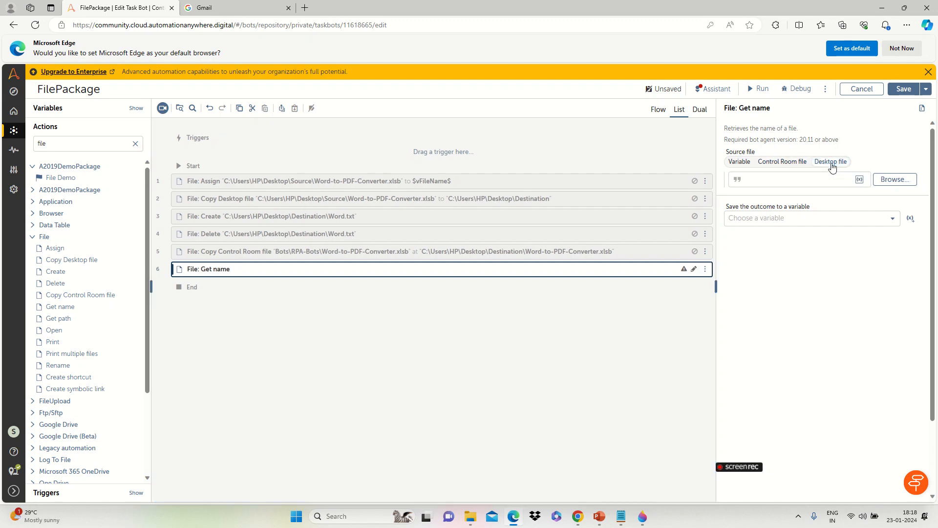
left_click(891, 180)
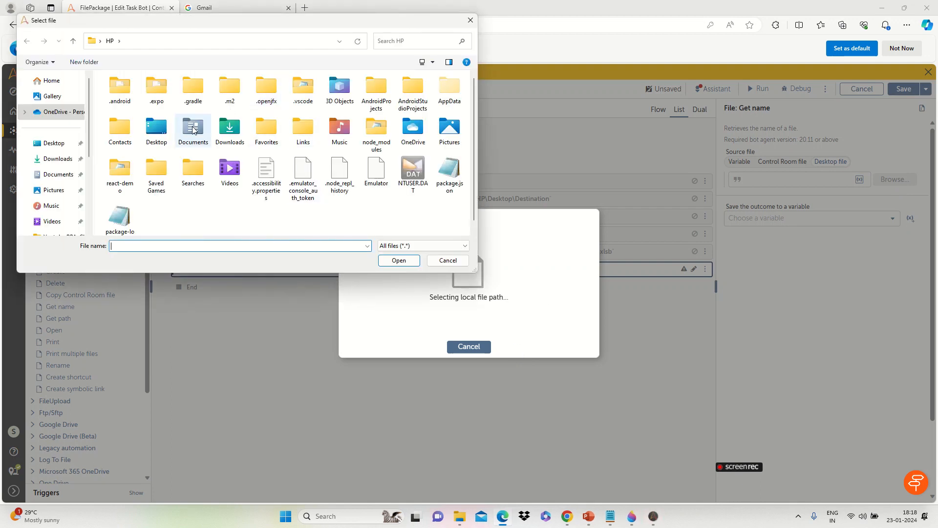
double_click(168, 130)
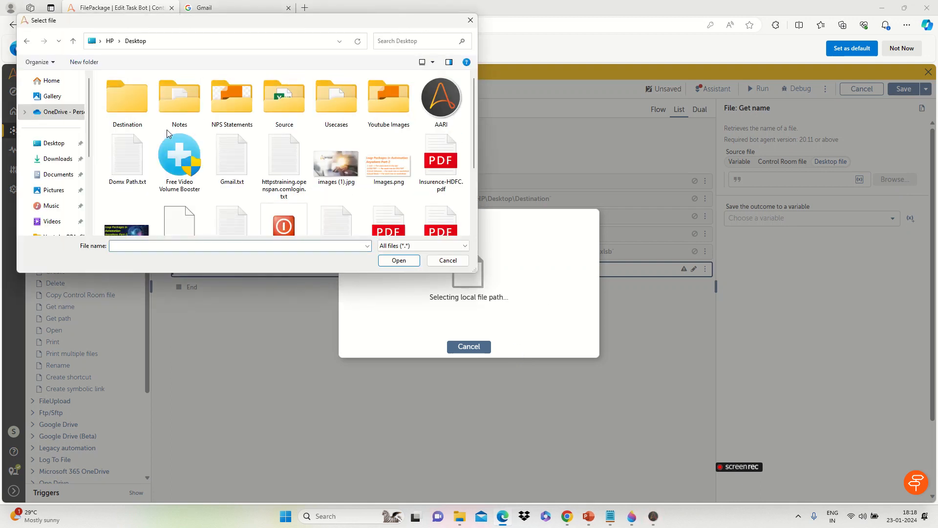
double_click(281, 107)
left_click(167, 93)
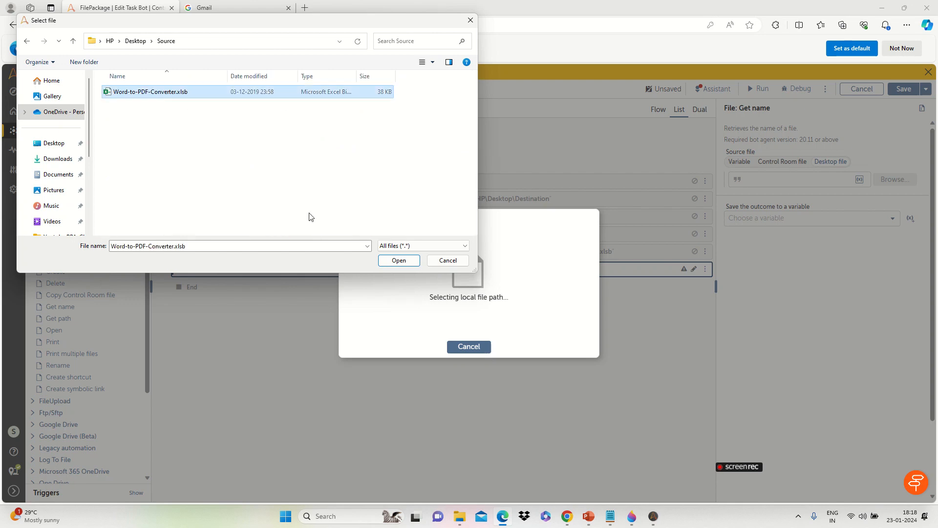
left_click(399, 260)
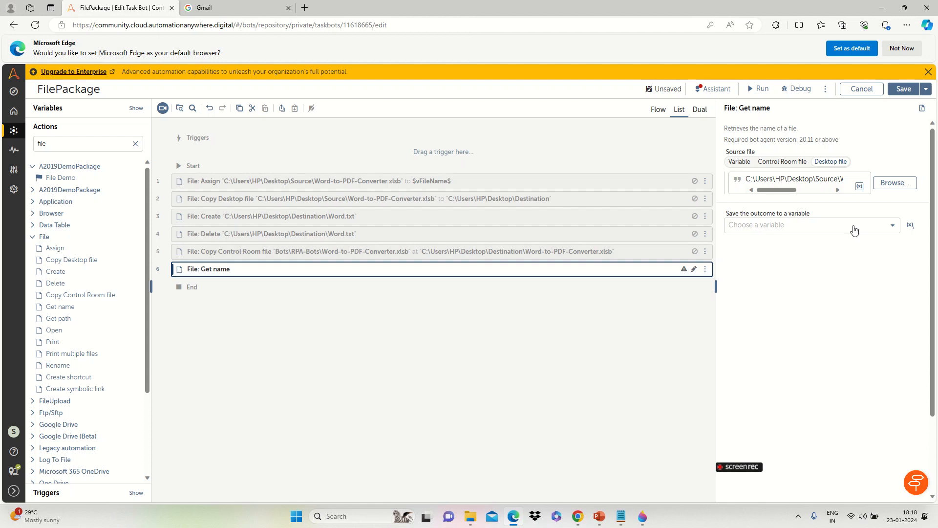
Step: Save the Get name outcome to the SampleString variable and add a Message box action below it
left_click(892, 226)
left_click(782, 262)
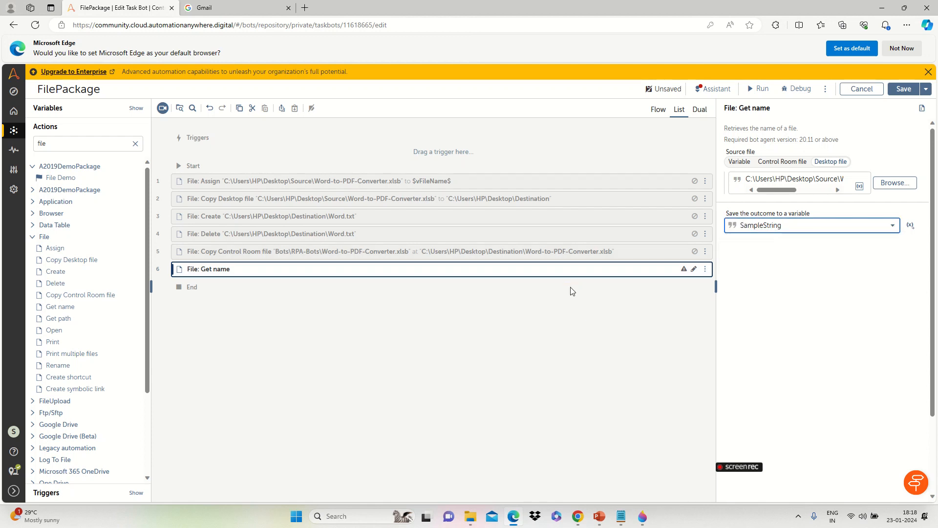
left_click(135, 145)
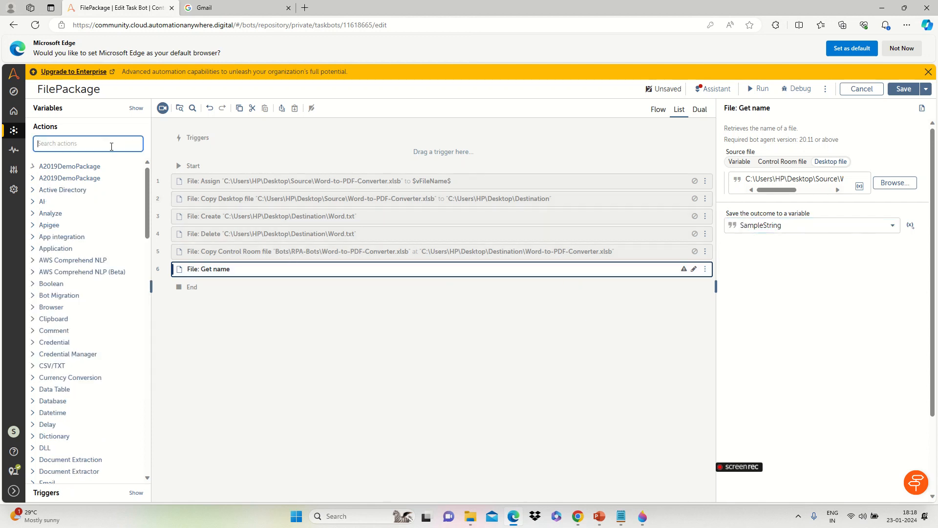
type("mess")
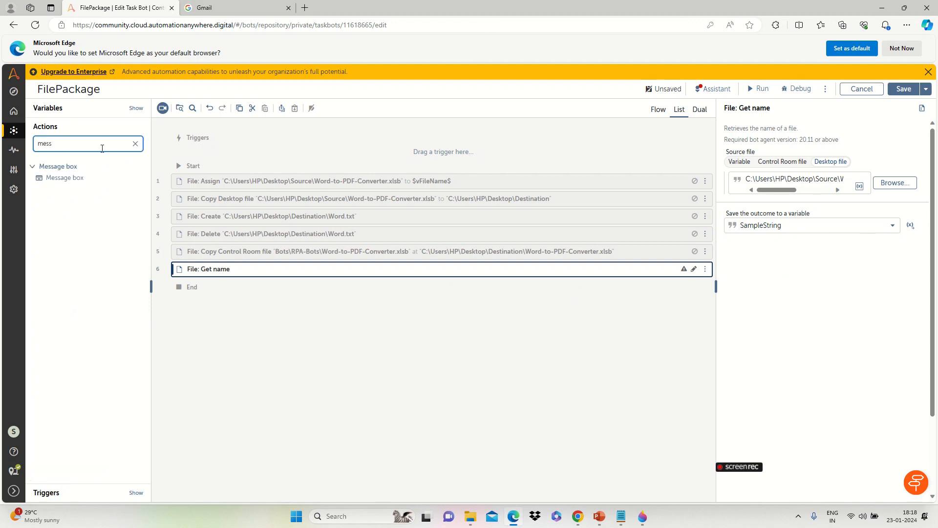
double_click(63, 178)
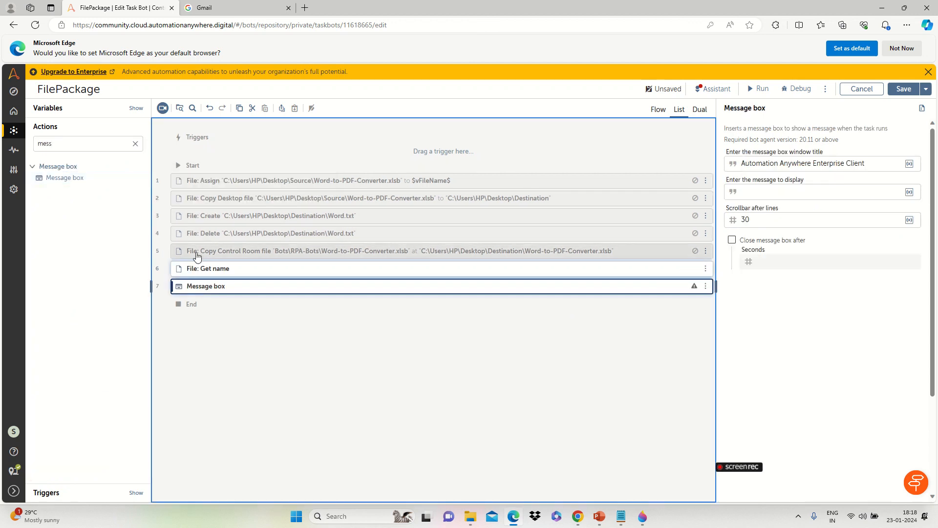
Step: Insert the SampleString variable as the message to display in the Message box action
left_click(768, 192)
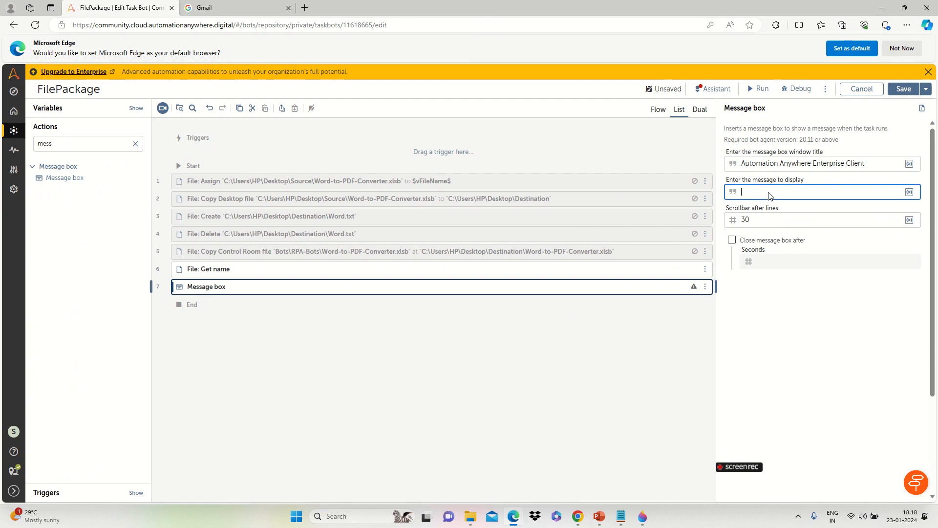
key("F2")
left_click(546, 290)
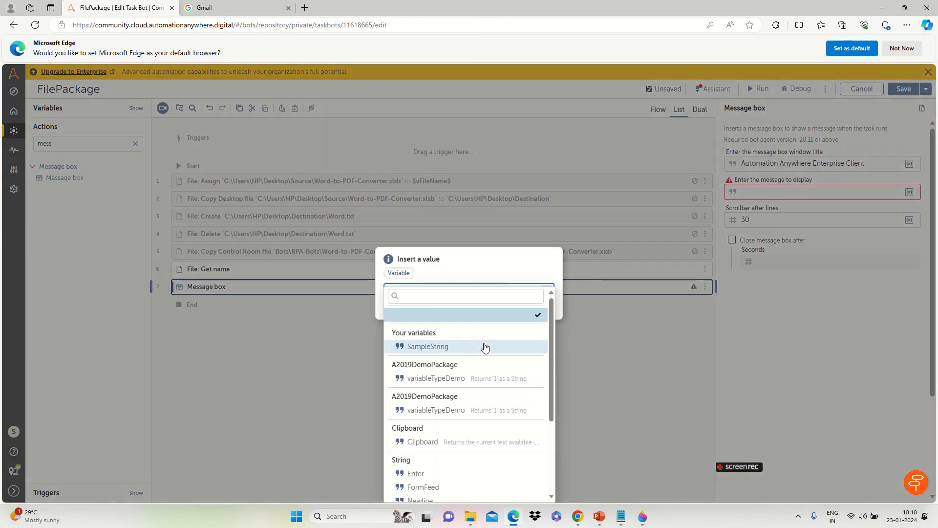
left_click(450, 348)
left_click(505, 318)
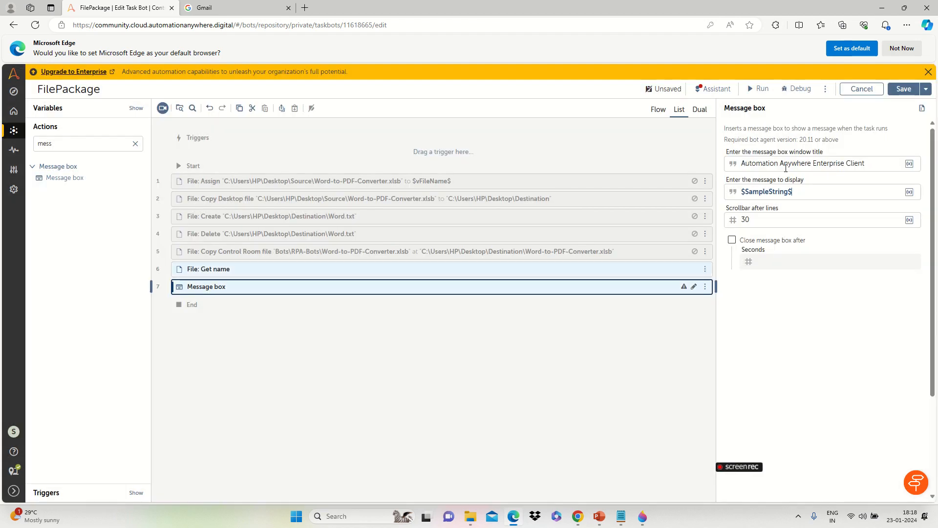
Step: Save and run the bot, and close the bot message and the run notification
left_click(905, 92)
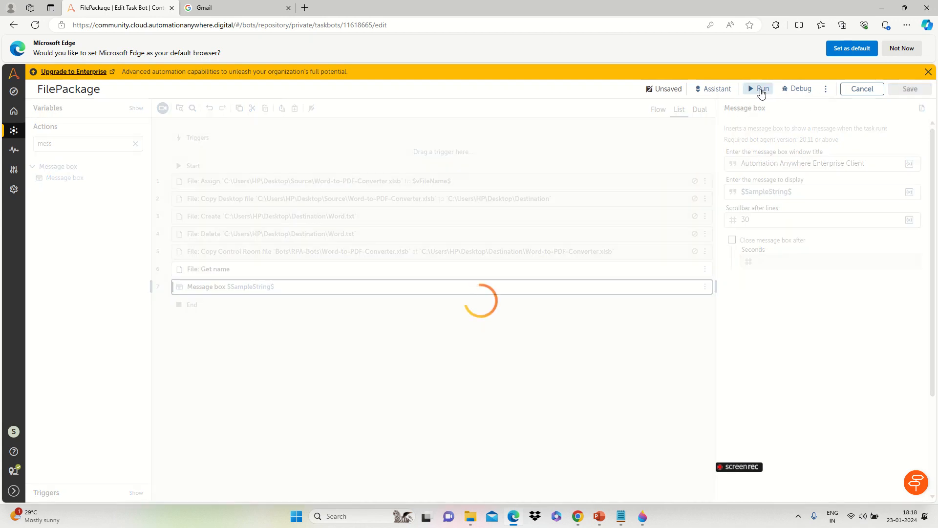
left_click(761, 91)
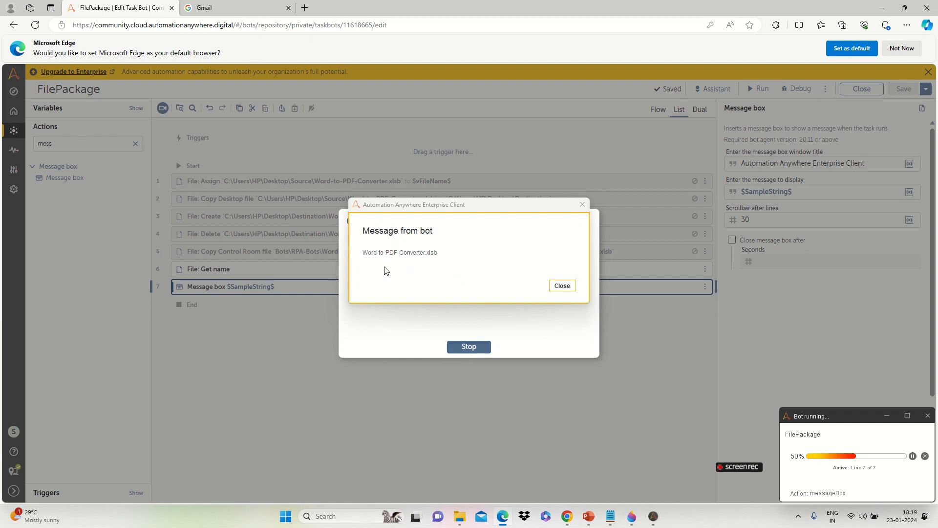
left_click(562, 286)
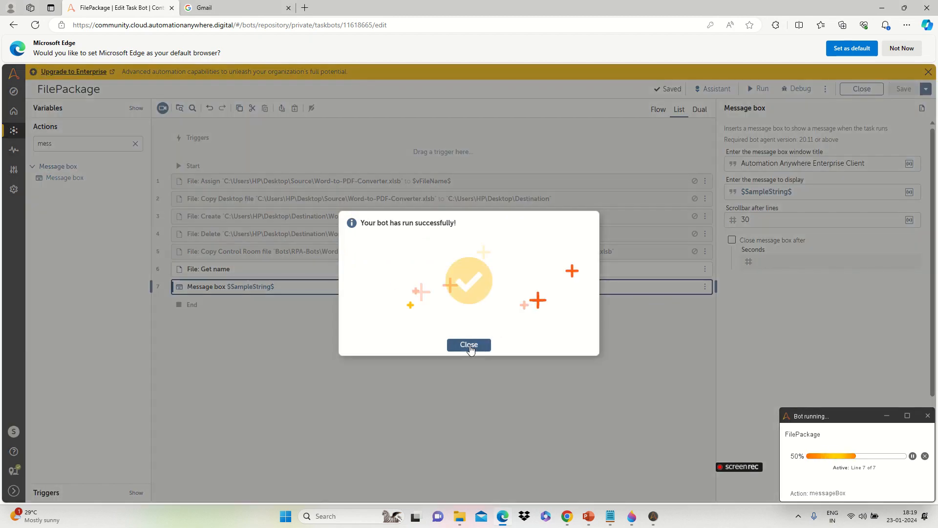
left_click(469, 345)
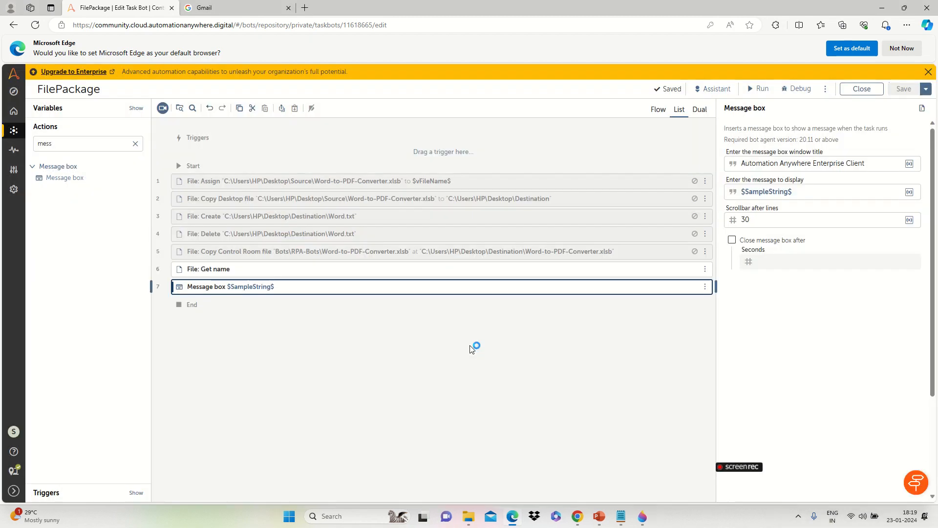
Step: Search the actions for "file" and add a File: Get path action below the Message box
left_click(135, 143)
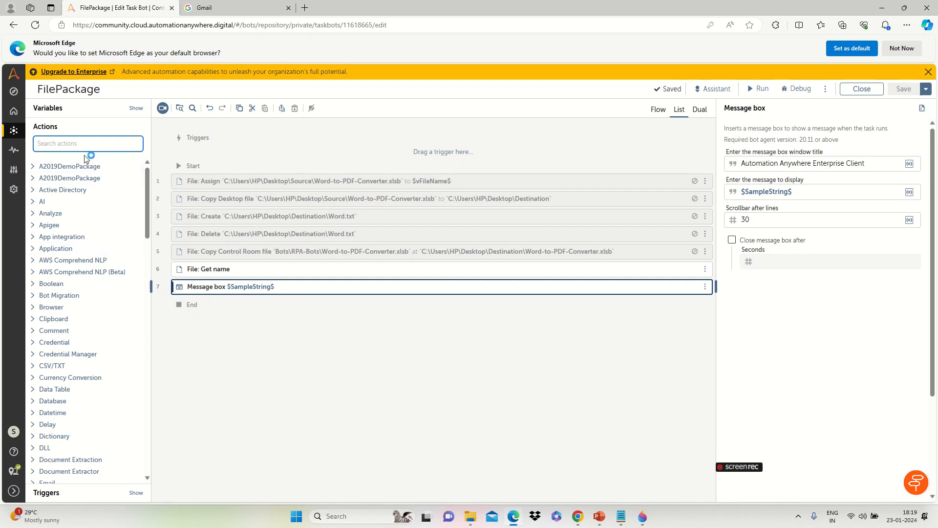
type("file")
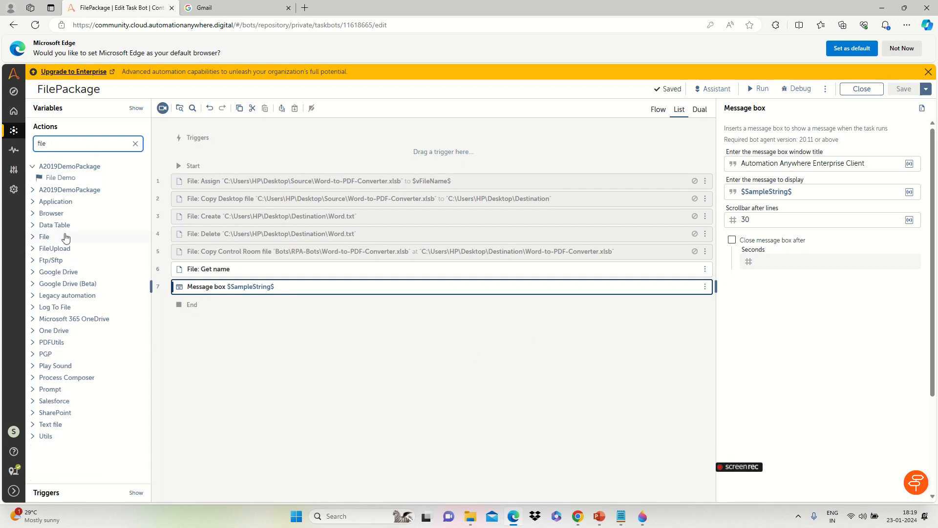
left_click(39, 237)
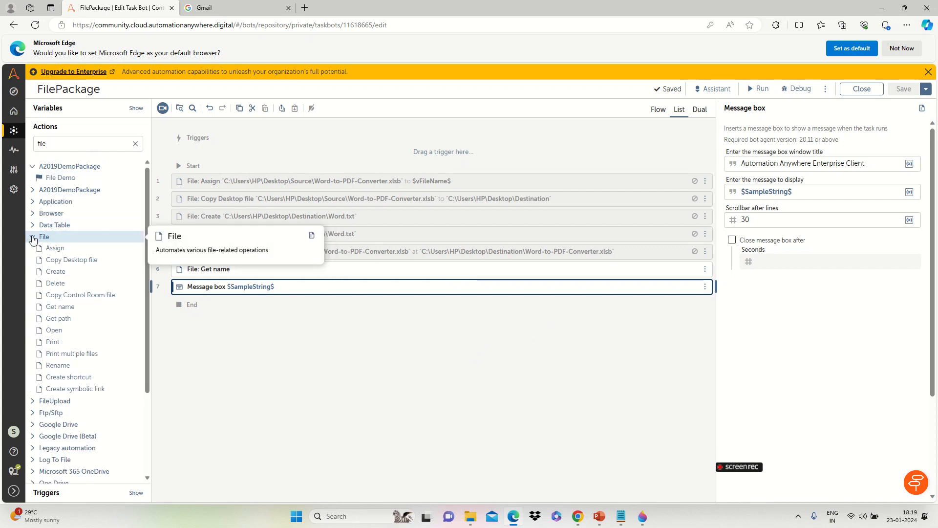
double_click(68, 319)
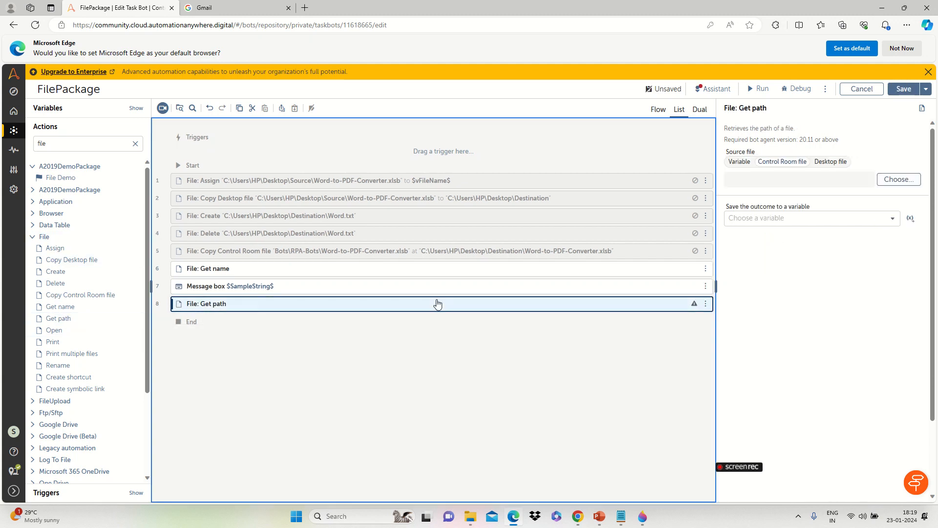
Step: Copy the source file path from Get name into Get path as its desktop file source
left_click(578, 271)
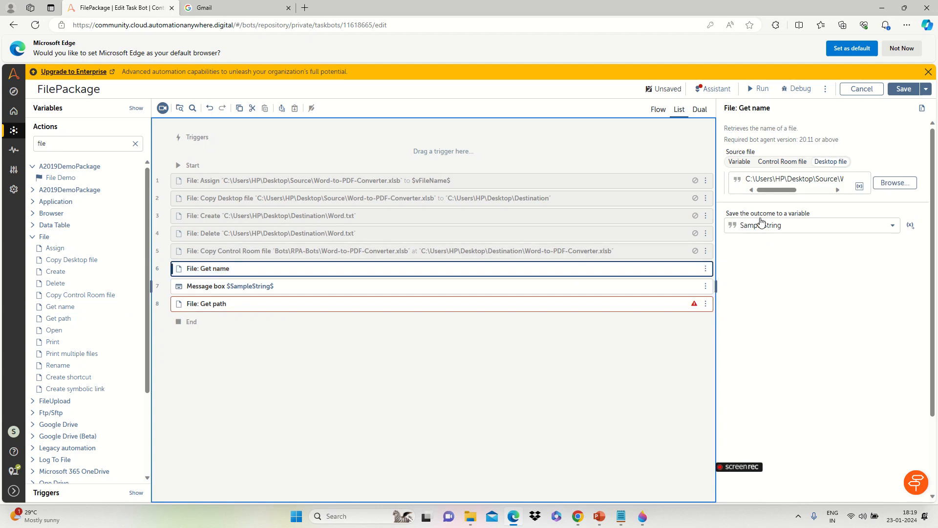
mouse_move(774, 193)
left_mouse_down()
mouse_move(815, 190)
mouse_move(786, 190)
left_mouse_up()
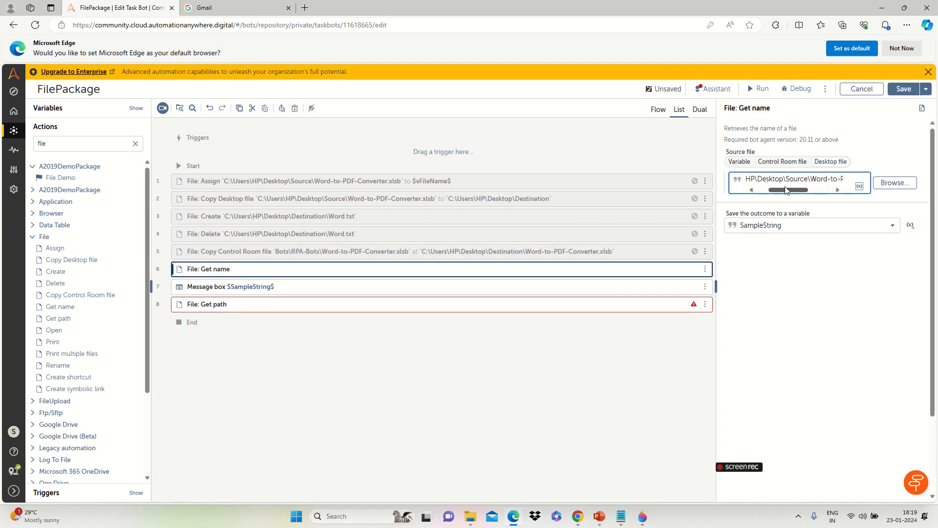
triple_click(781, 179)
key("ctrl+c")
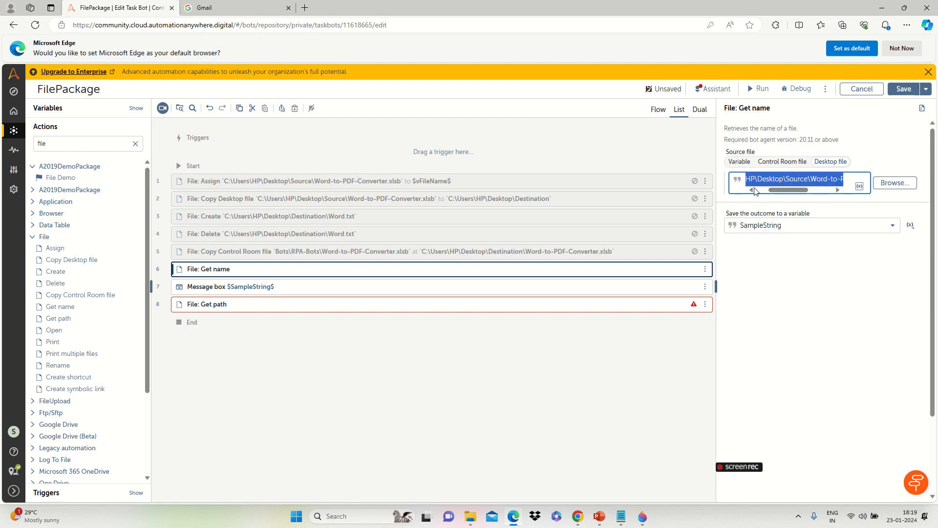
left_click(380, 309)
left_click(830, 162)
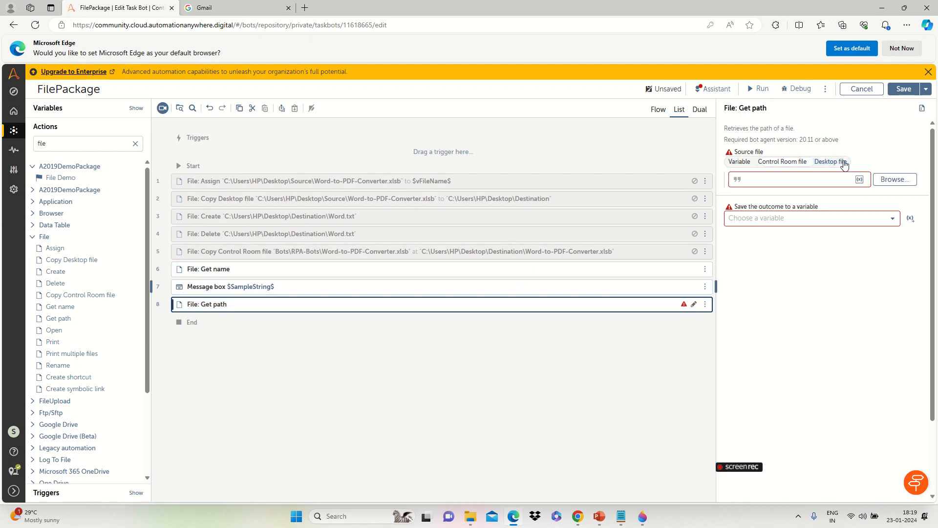
left_click(806, 178)
key("ctrl+v")
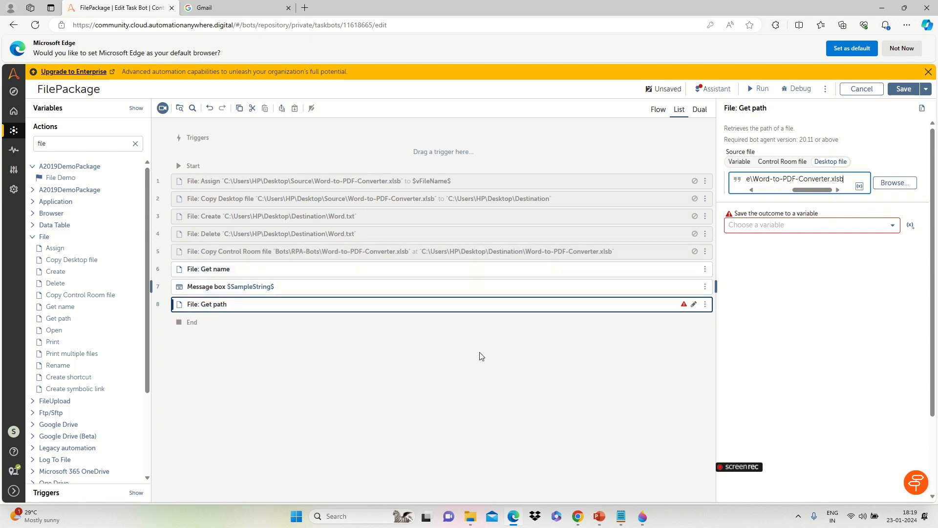
Step: Disable the Get name action and move the Message box below Get path
left_click(705, 269)
left_click(642, 295)
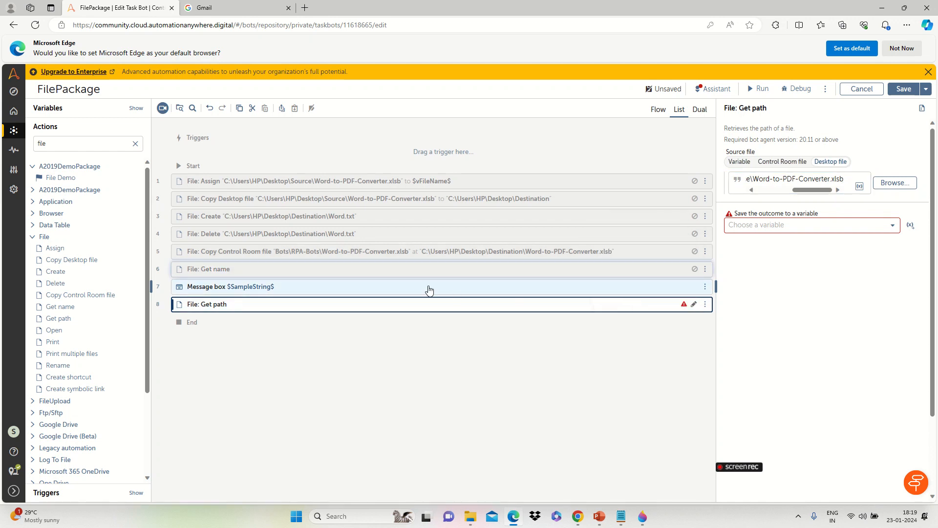
left_click_drag(430, 287, 384, 320)
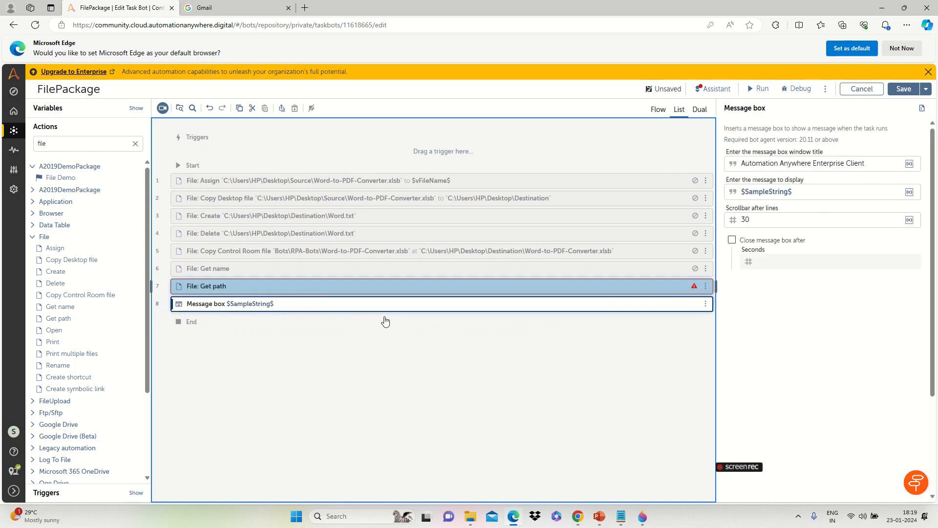
Step: Save the Get path outcome to the SampleString variable
left_click(447, 288)
left_click(878, 230)
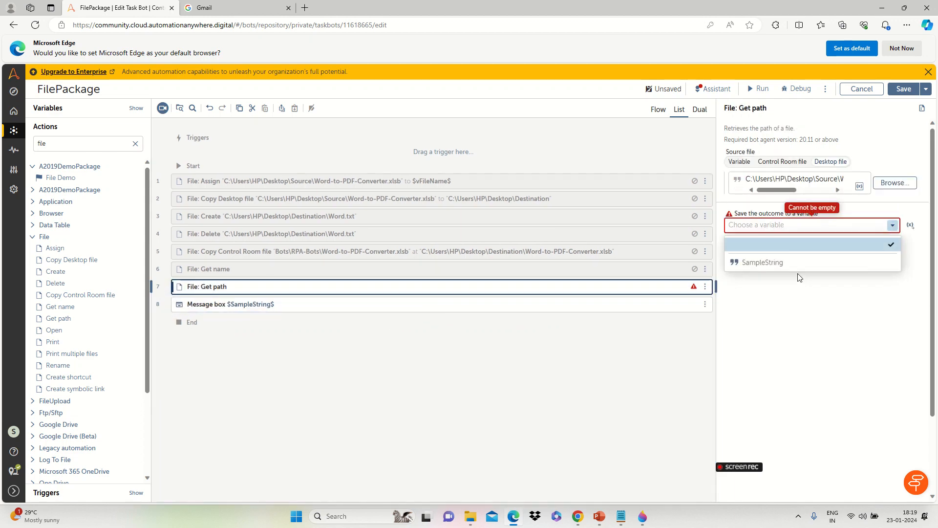
left_click(778, 266)
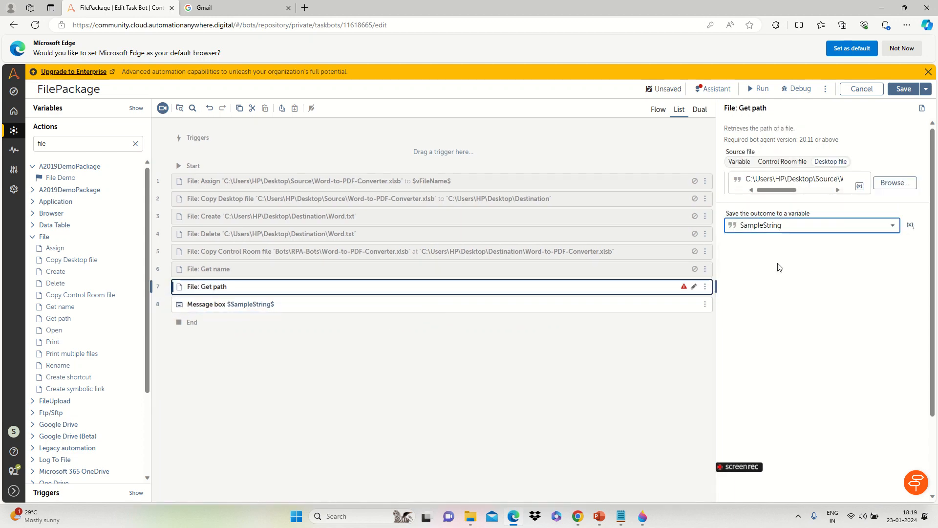
Step: Save and run the bot with Get path, and close its path message and the run notification
left_click(904, 88)
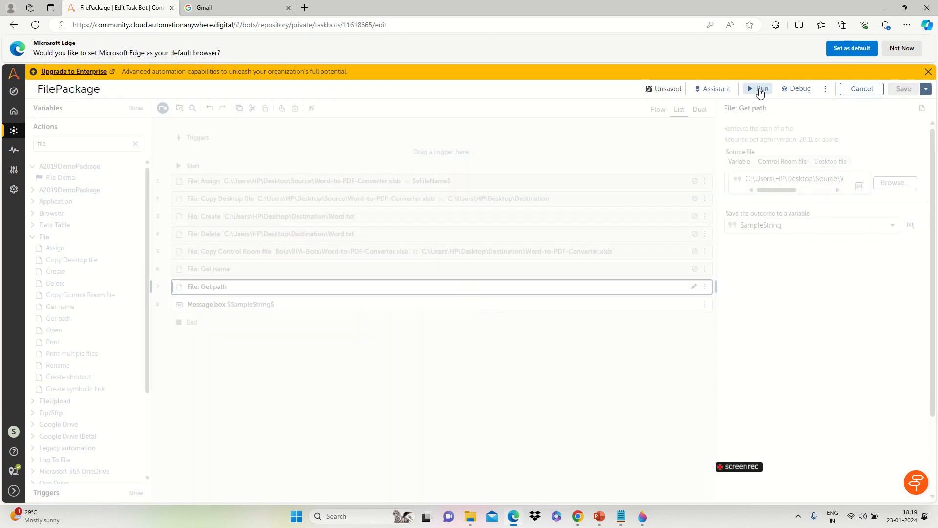
left_click(760, 90)
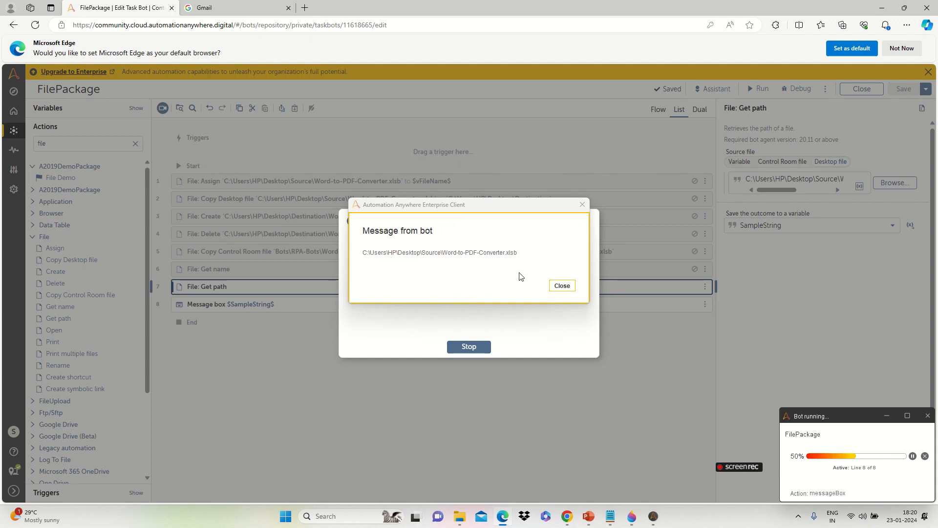
left_click(562, 286)
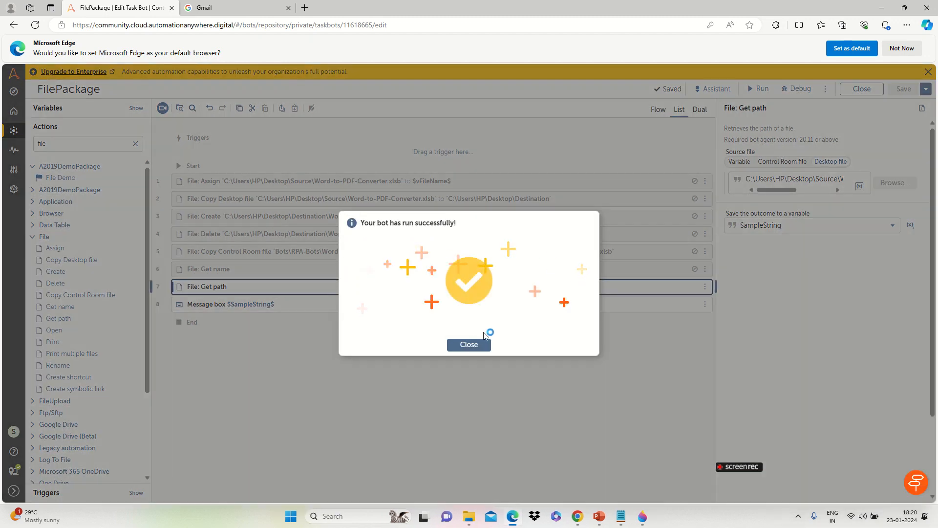
left_click(468, 345)
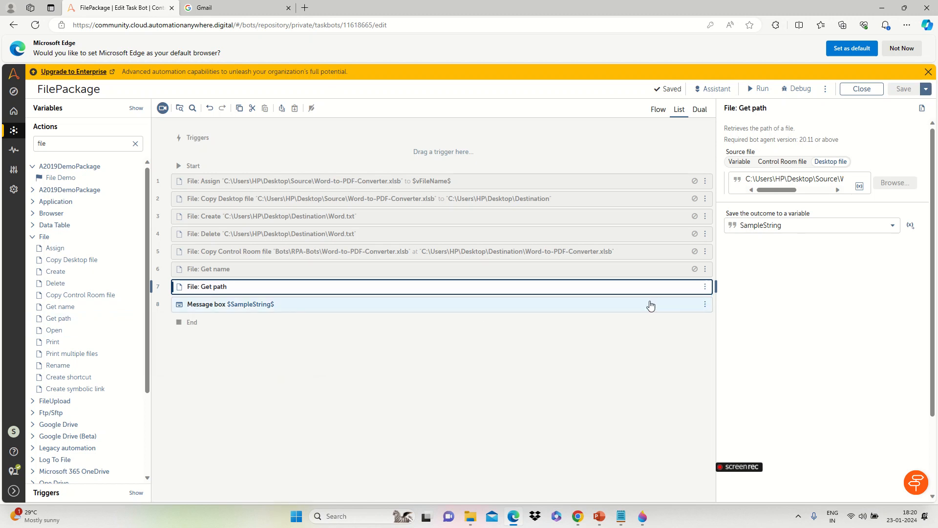
Step: Disable the Get path and Message box actions together and add a File: Open action at the end of the bot
left_click(615, 307, "ctrl")
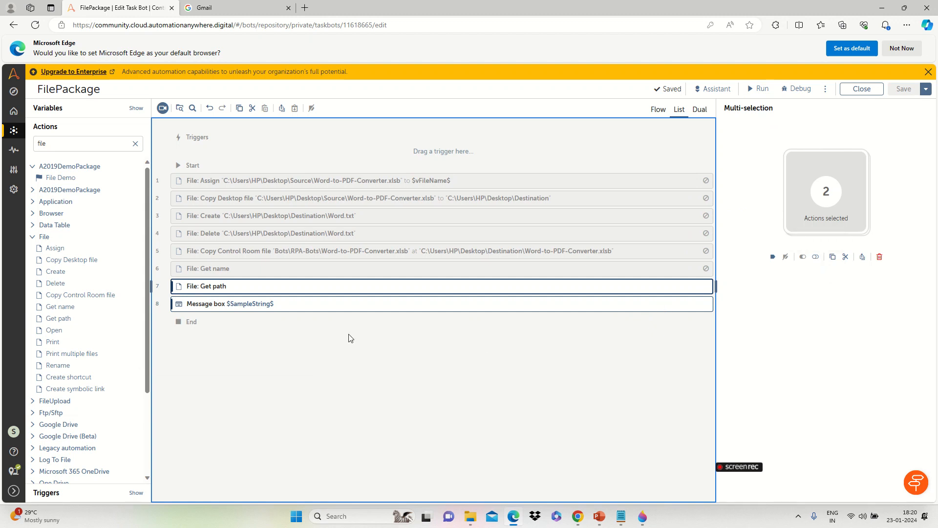
left_click(815, 257)
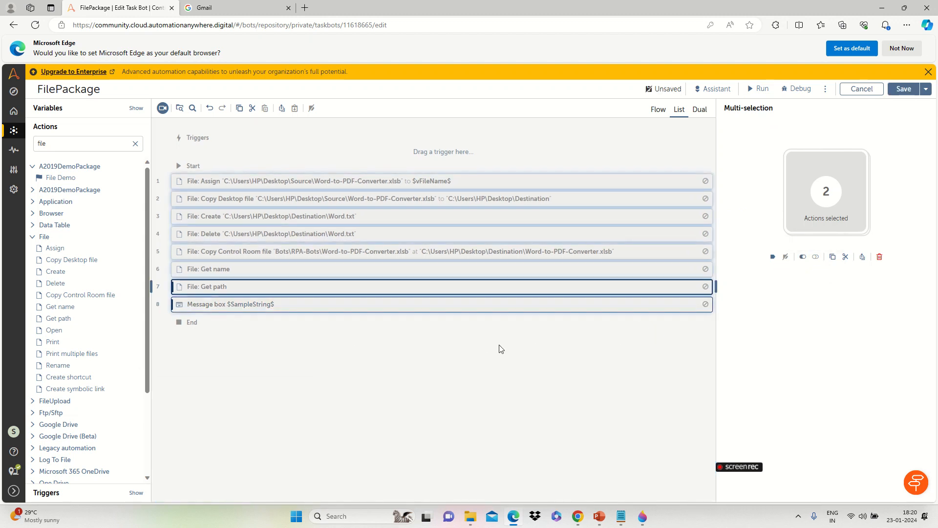
double_click(61, 329)
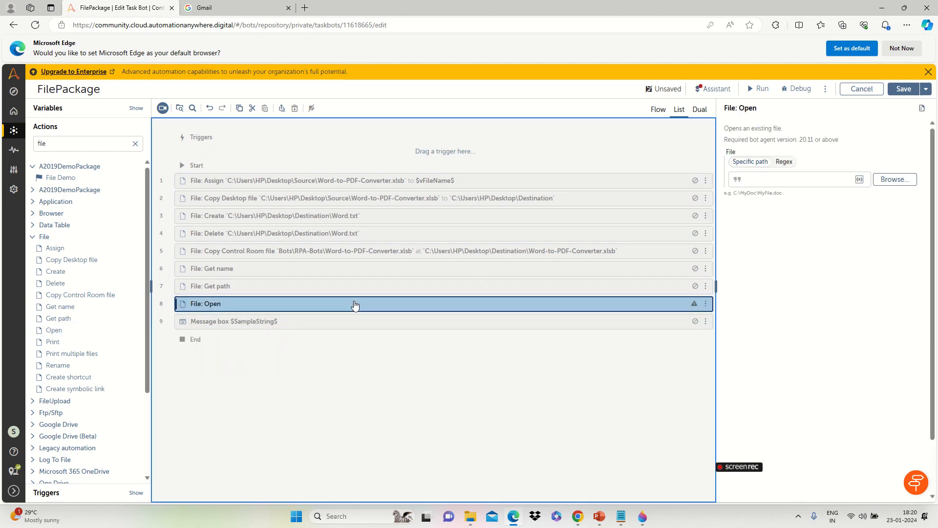
left_click_drag(354, 306, 302, 331)
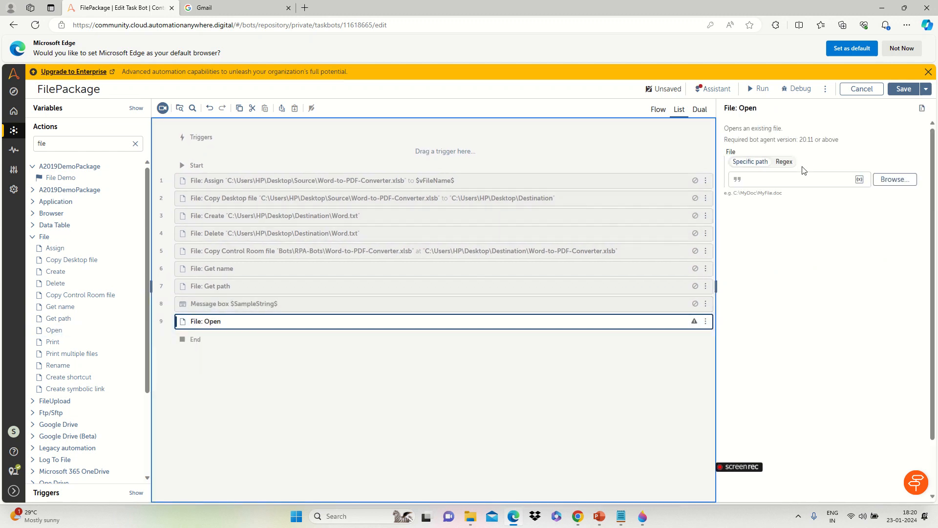
Step: Set the File: Open specific path to C:\Users\HP\Desktop\Source\Word-to-PDF-Converter.xlsb and save the bot
left_click(790, 177)
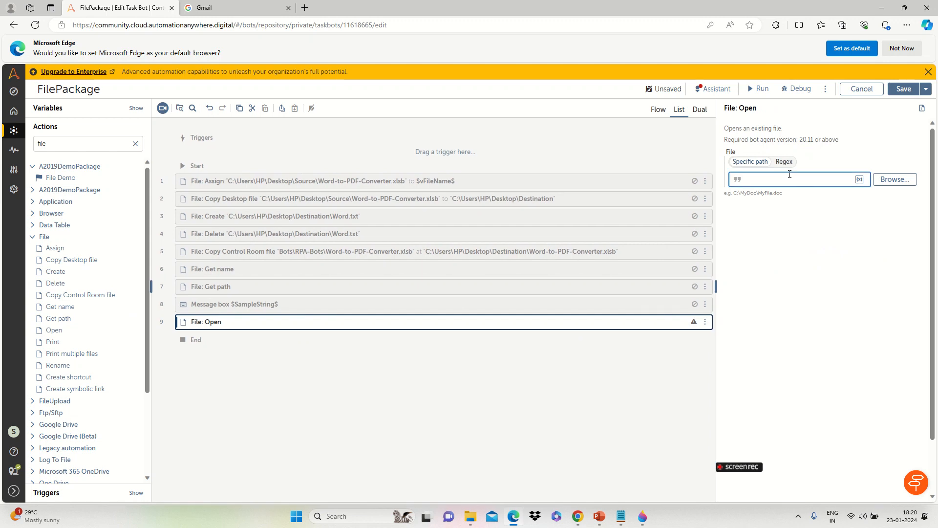
key("ctrl+v")
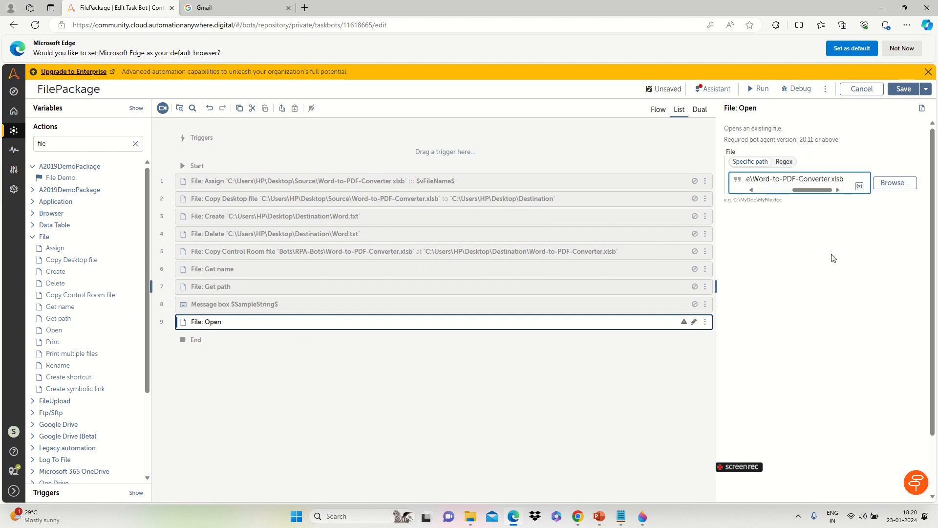
left_click(901, 91)
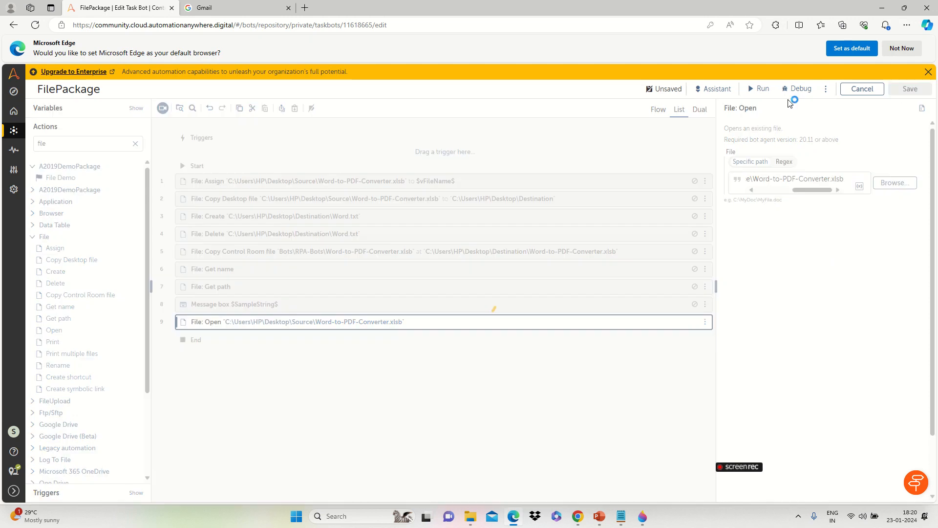
Step: Run the bot with File: Open, dismiss the run notification, and view and close the opened Word-to-PDF-Converter.xlsb workbook in Excel
left_click(760, 89)
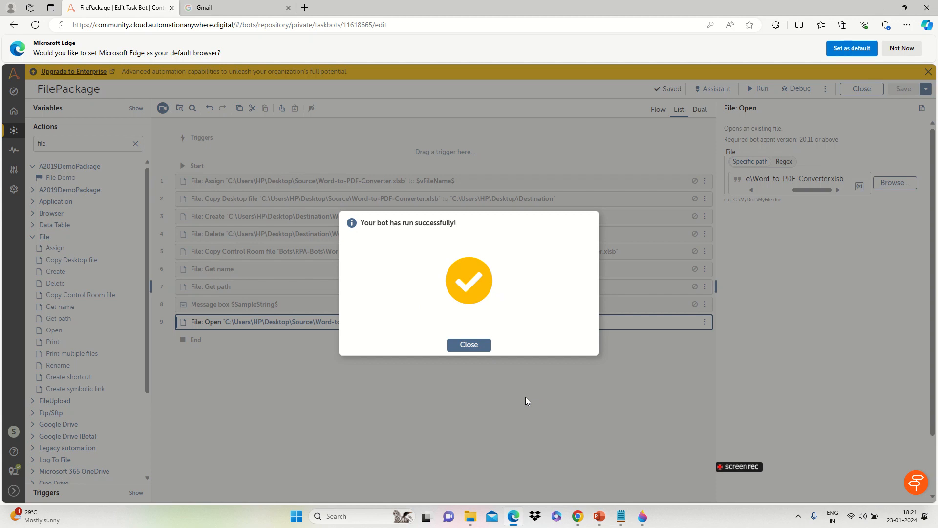
left_click(477, 347)
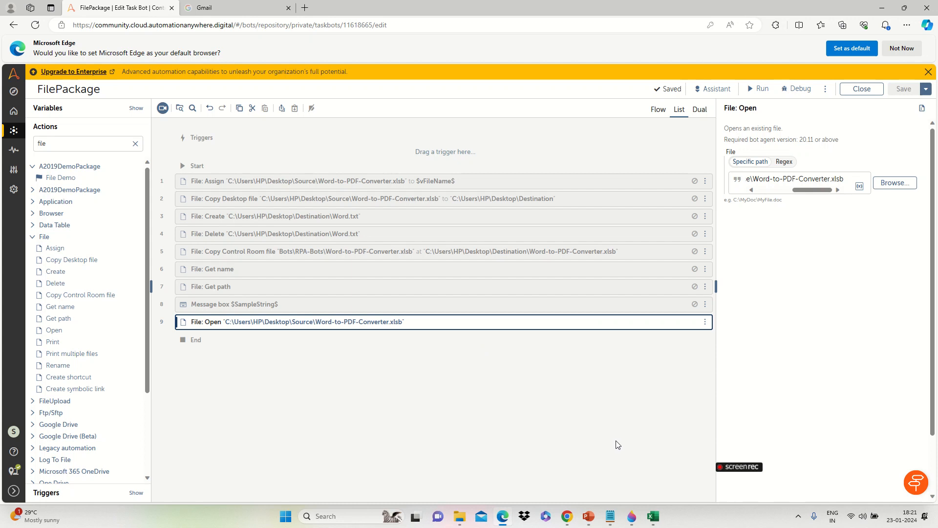
left_click(654, 516)
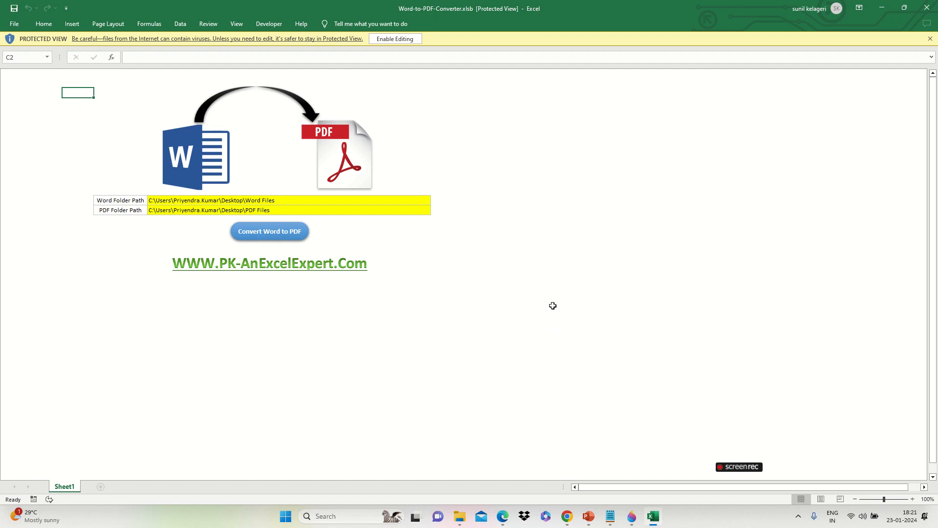
left_click(927, 10)
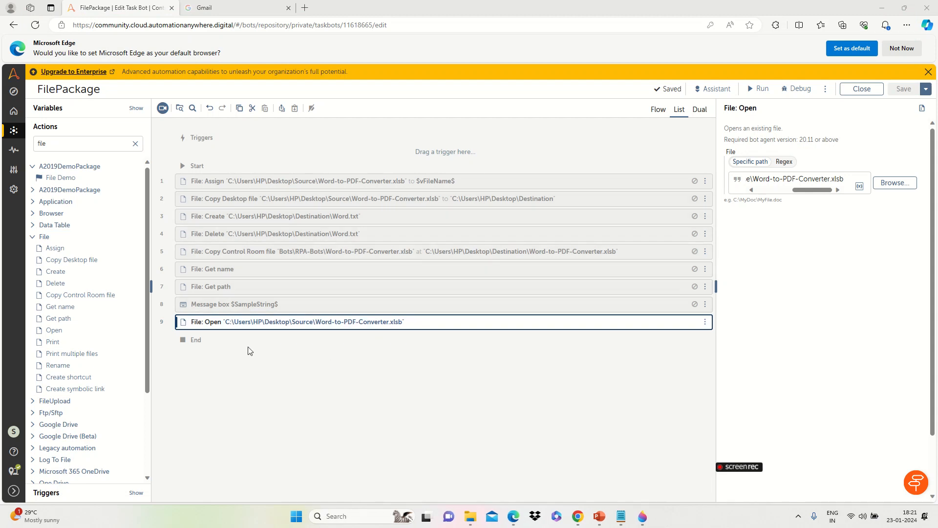
Step: Add a Delay action after File: Open with a regular delay of 5 seconds and save the bot
left_click(135, 144)
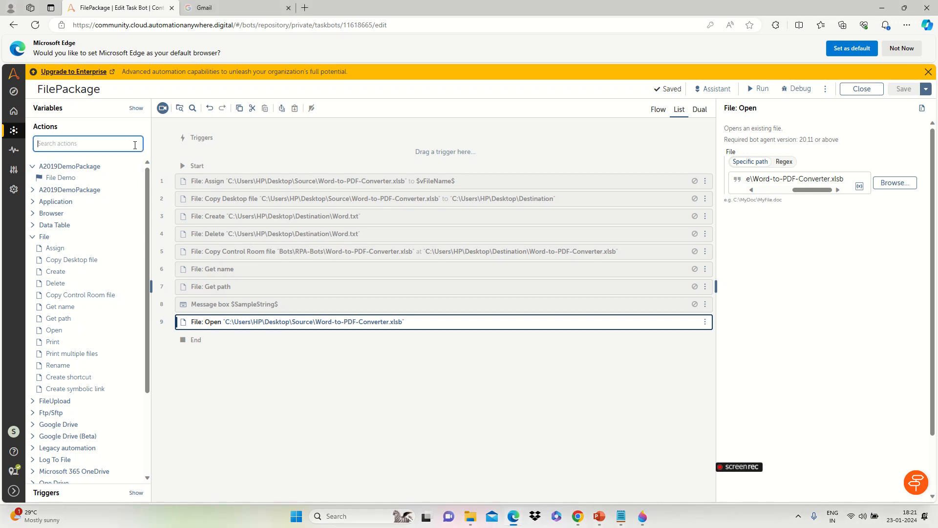
type("delay")
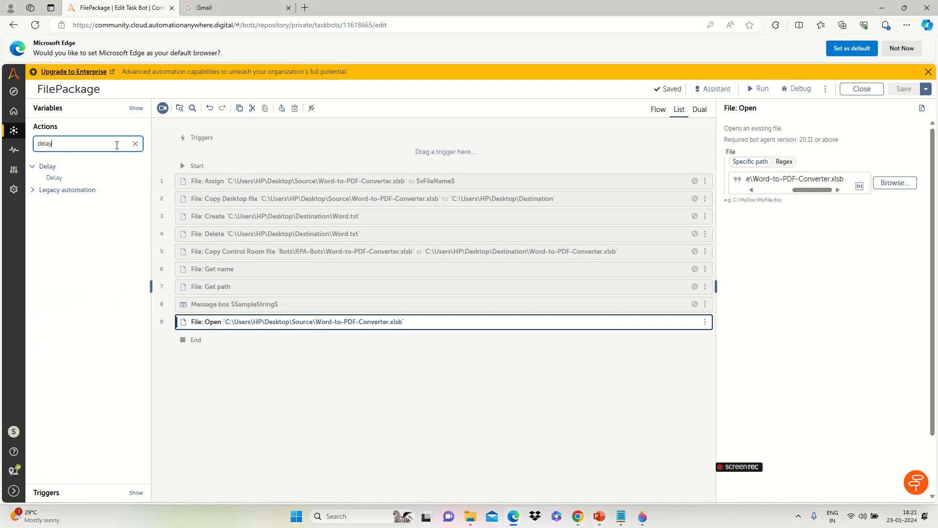
double_click(54, 177)
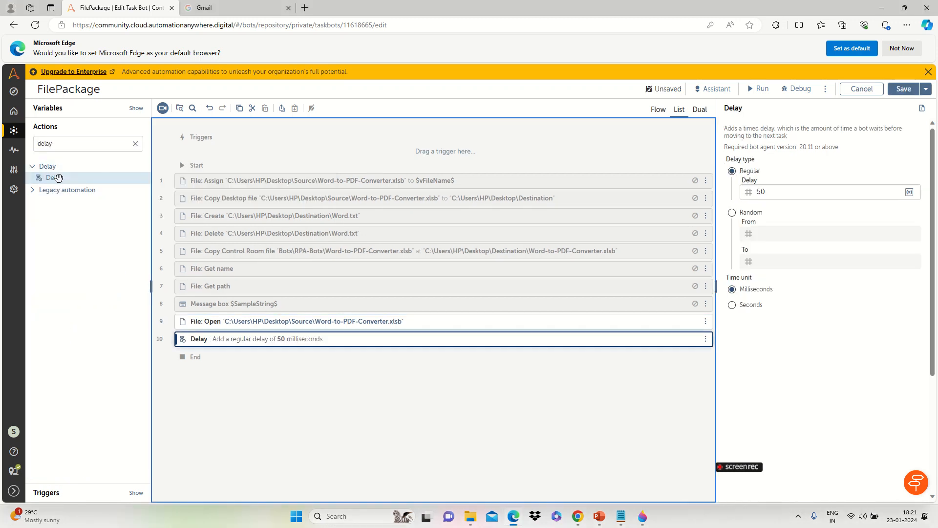
left_click(757, 306)
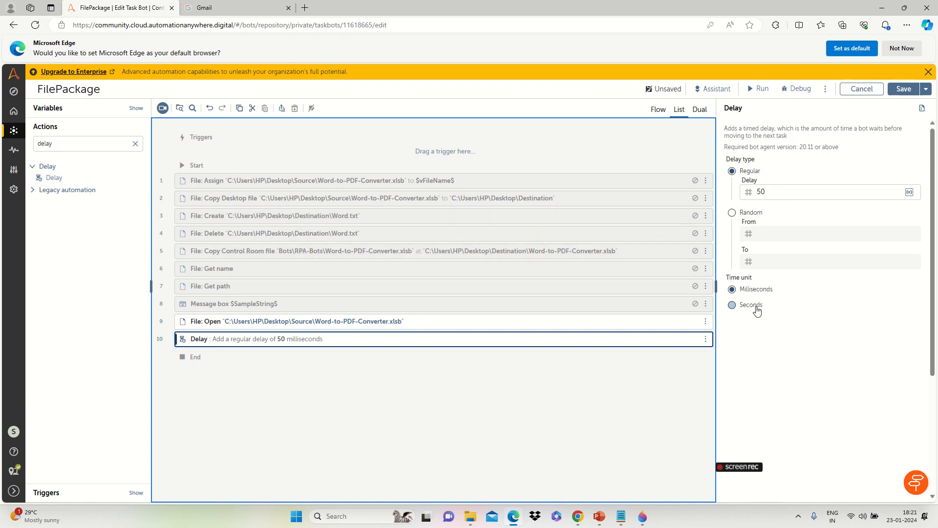
left_click(782, 193)
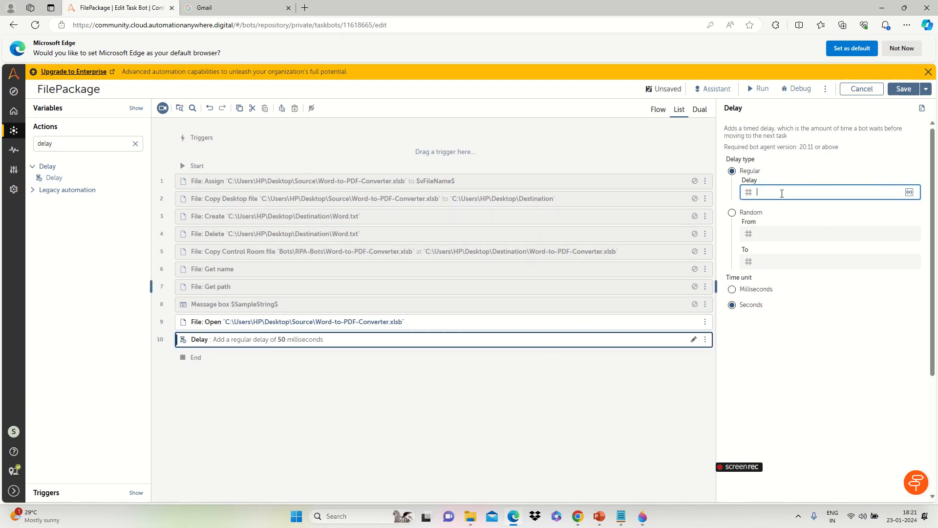
left_click(902, 89)
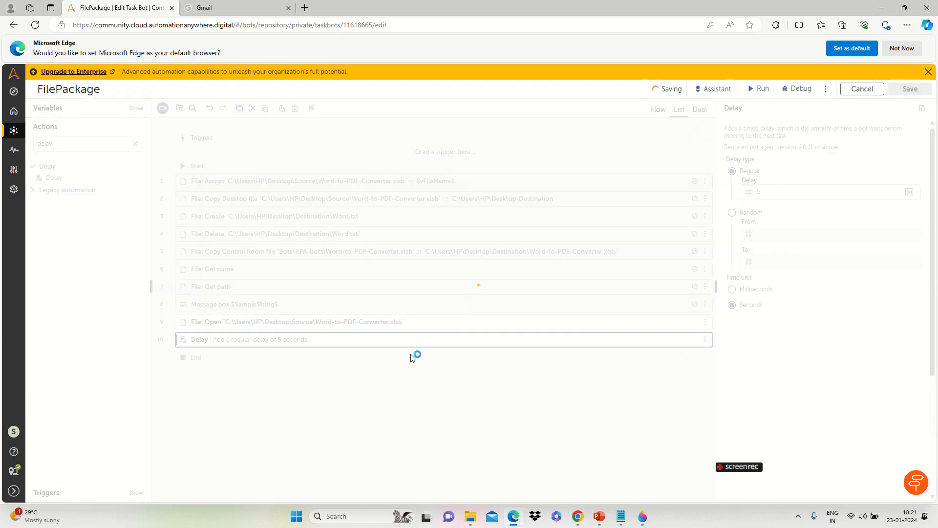
Step: Run the bot with File: Open and the delay, and close the opened workbook and the run notification
left_click(349, 324)
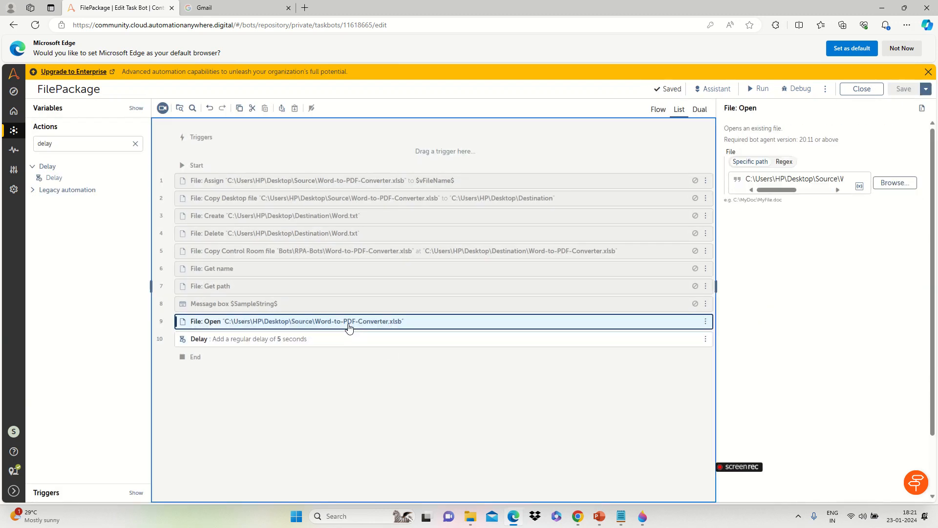
left_click(760, 89)
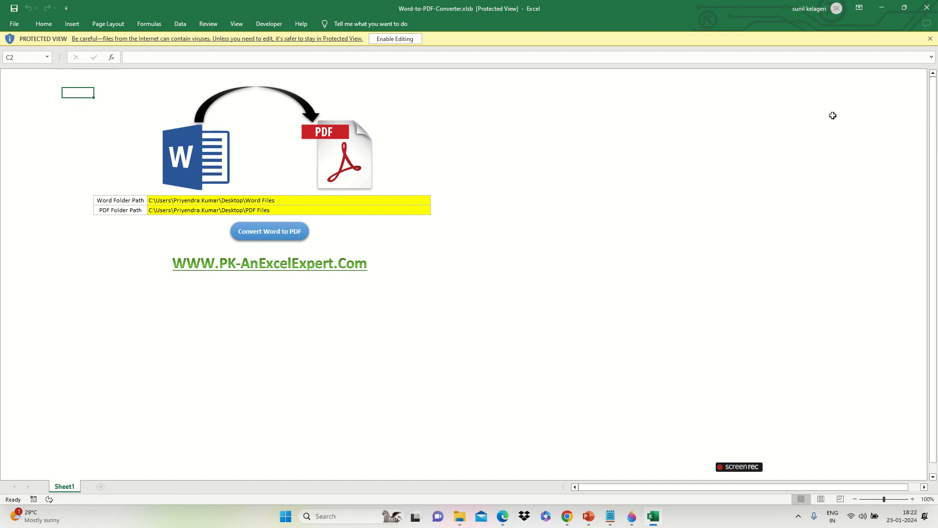
left_click(928, 8)
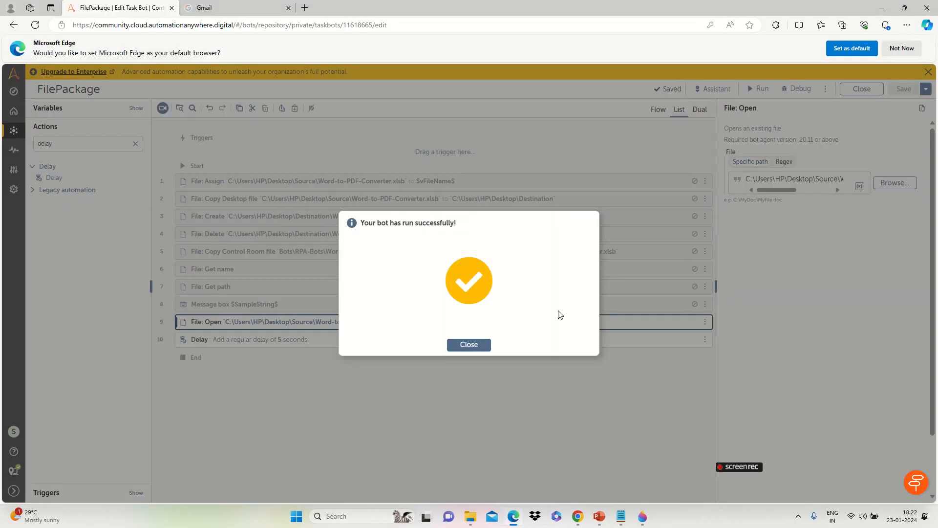
left_click(477, 345)
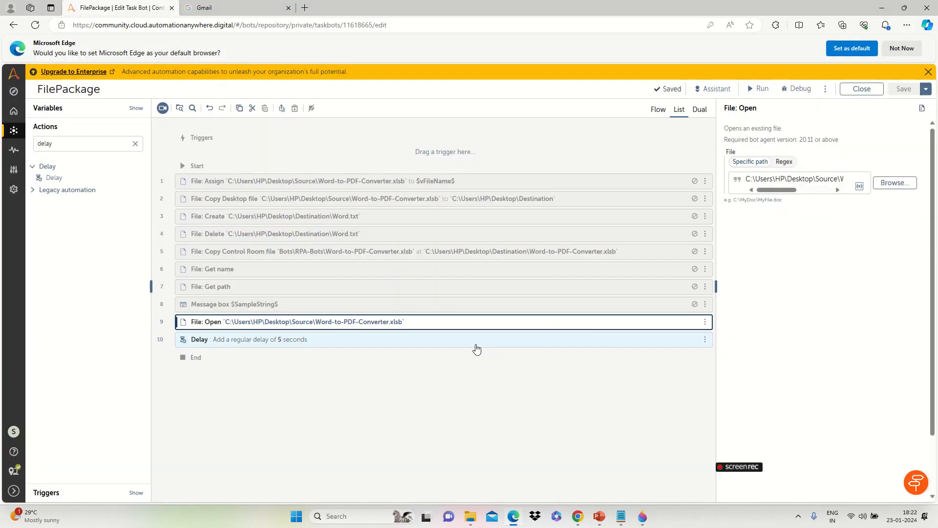
Step: Add a File: Print action between File: Open and Delay, and disable the File: Open action
left_click(136, 143)
type("file")
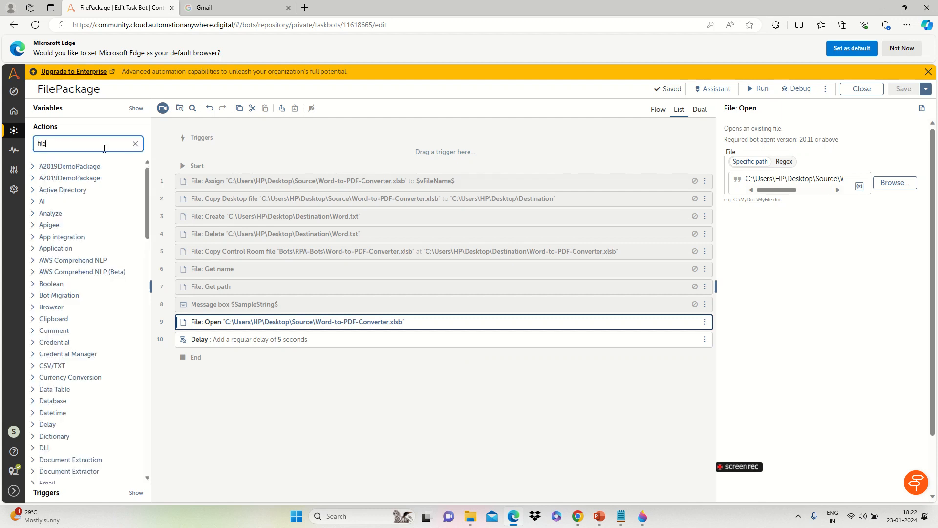
left_click(33, 239)
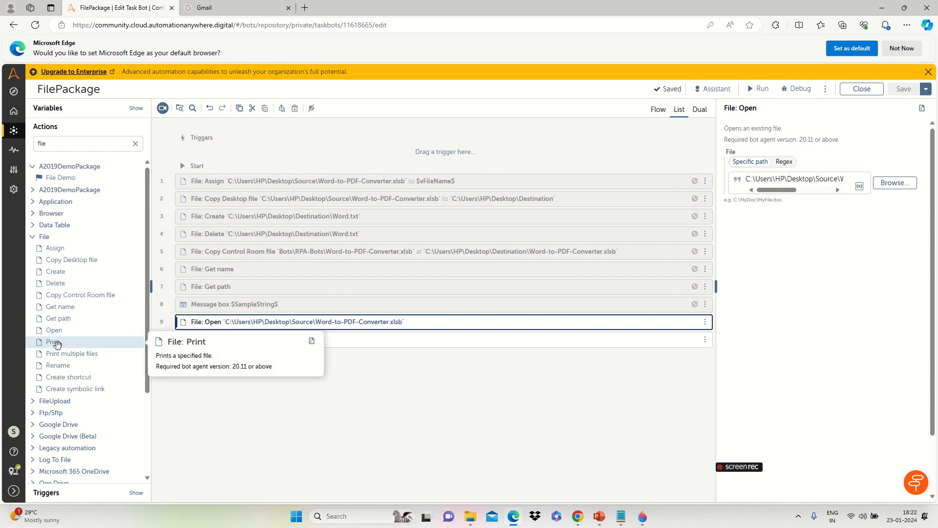
left_click_drag(62, 342, 534, 335)
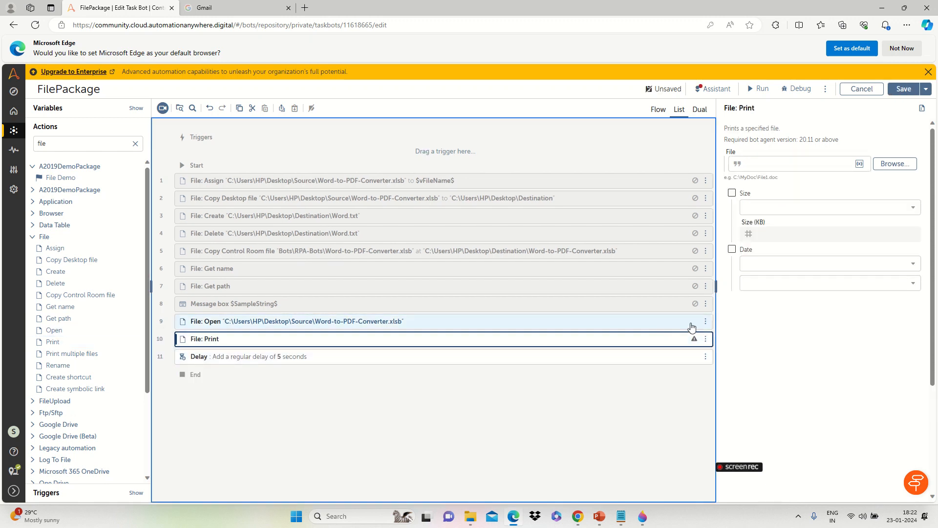
left_click(706, 321)
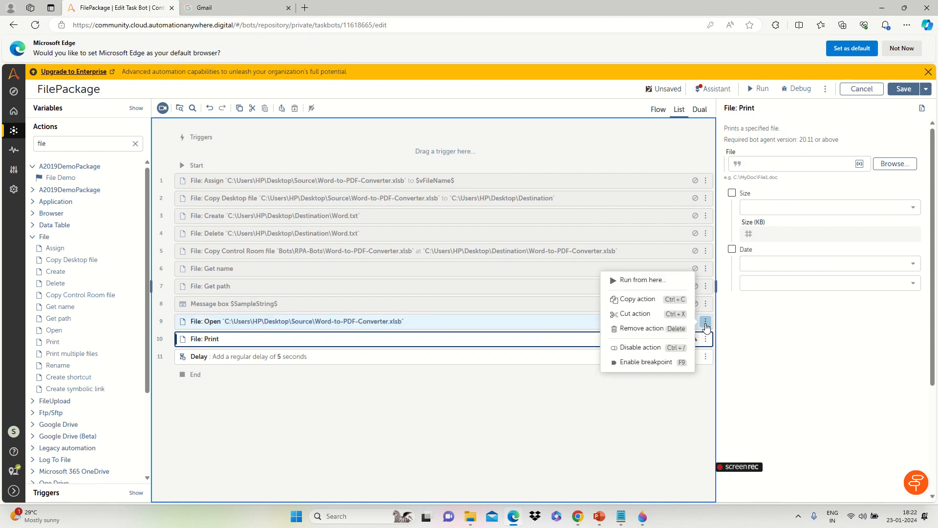
left_click(633, 347)
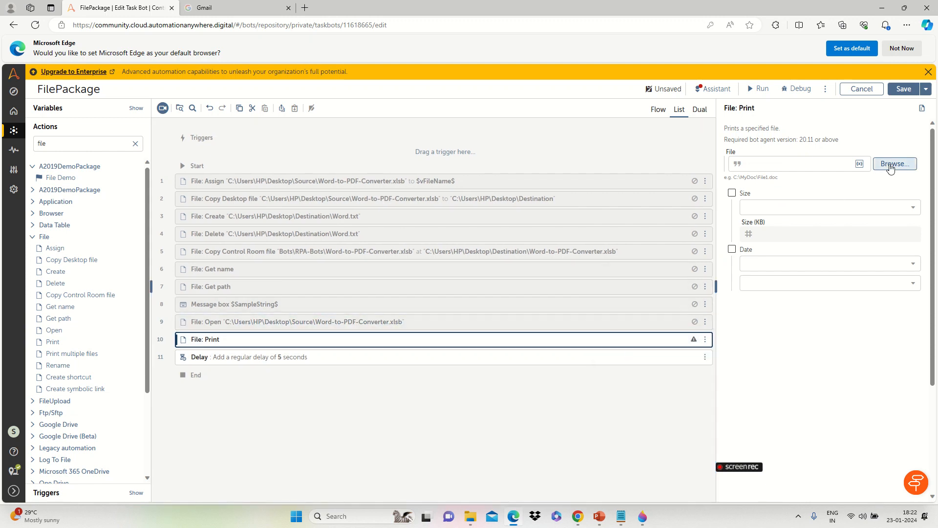
Step: Set the File: Print file path to C:\Users\HP\Desktop\Source\Word-to-PDF-Converter.xlsb and save the bot
left_click(833, 164)
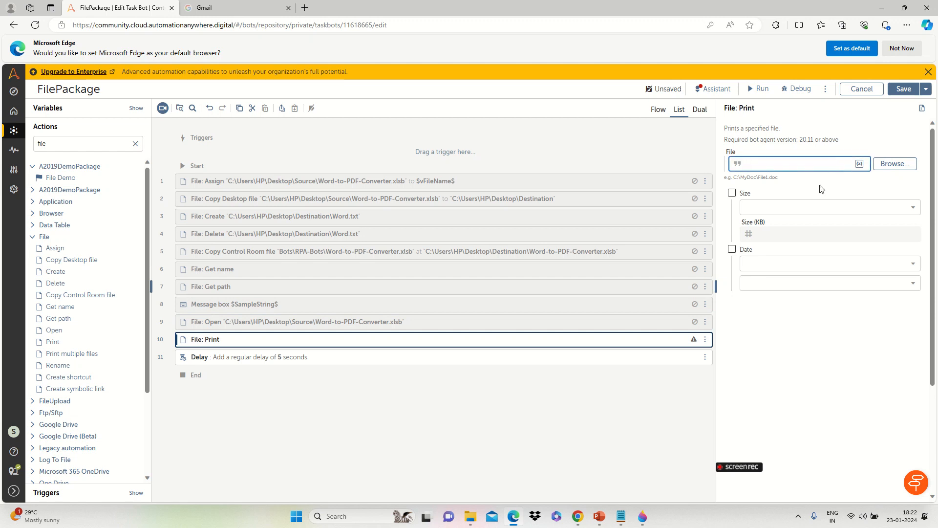
key("ctrl+v")
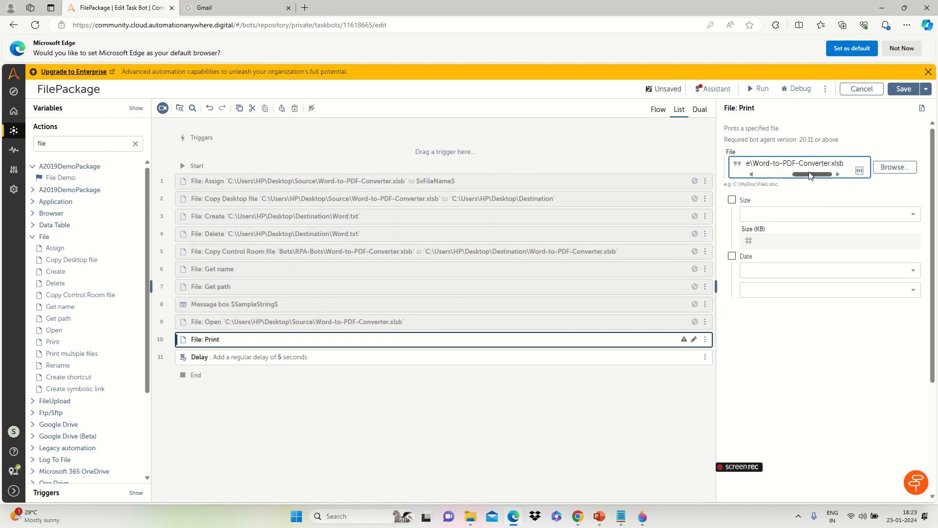
left_click(899, 93)
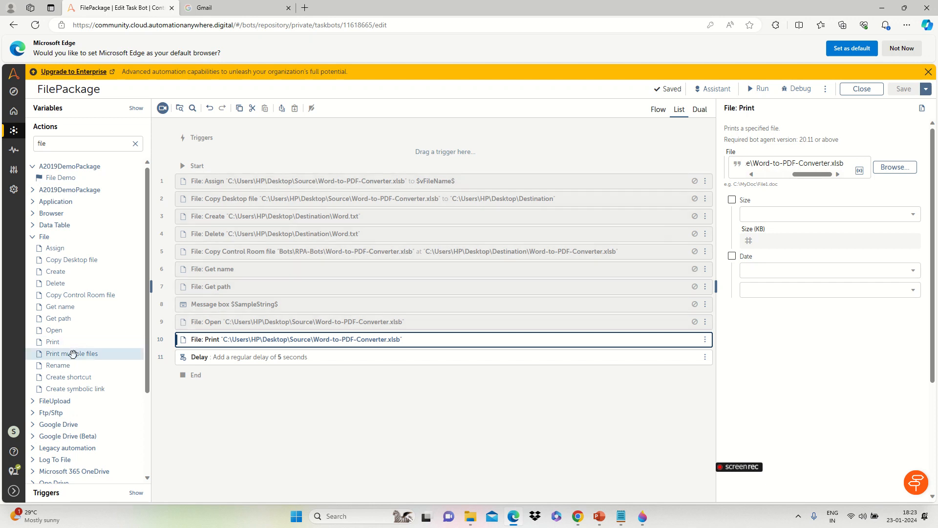
Step: Add a File: Print multiple files action after File: Print, and return to the File: Print settings
mouse_move(72, 355)
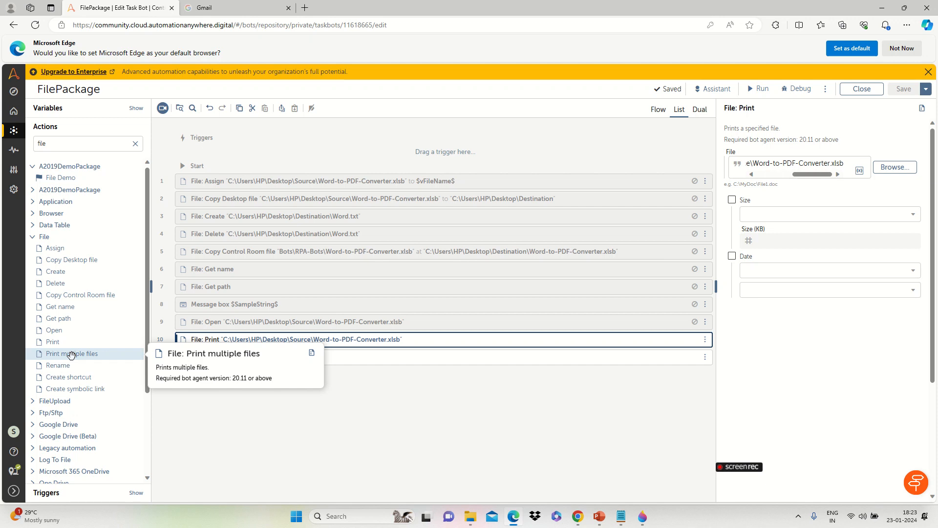
double_click(71, 355)
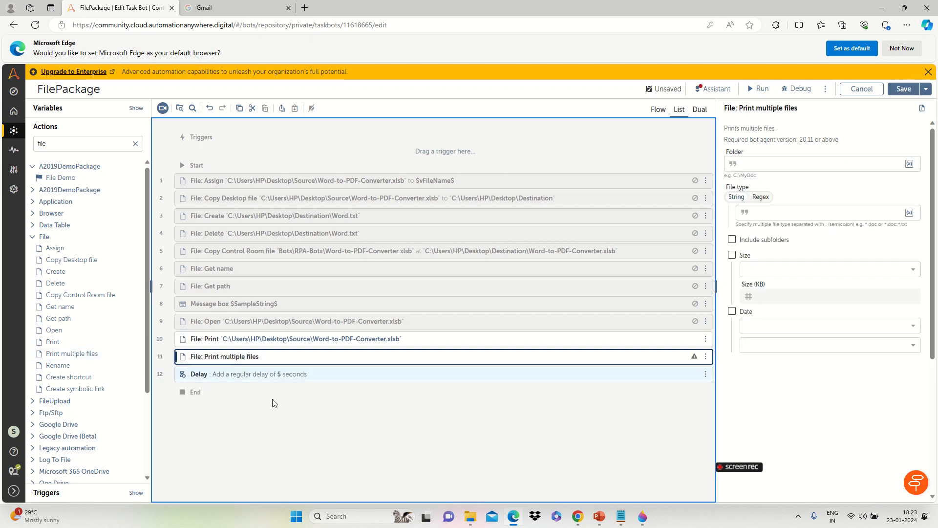
left_click(284, 342)
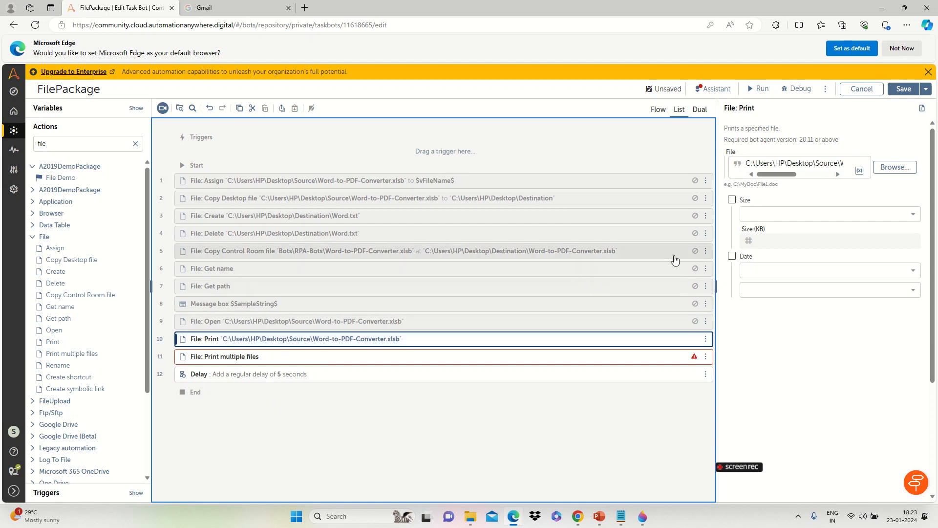
Step: Check the workbook's size in the Destination folder and enable the File: Print size condition with Atleast 38 KB
key("super+d")
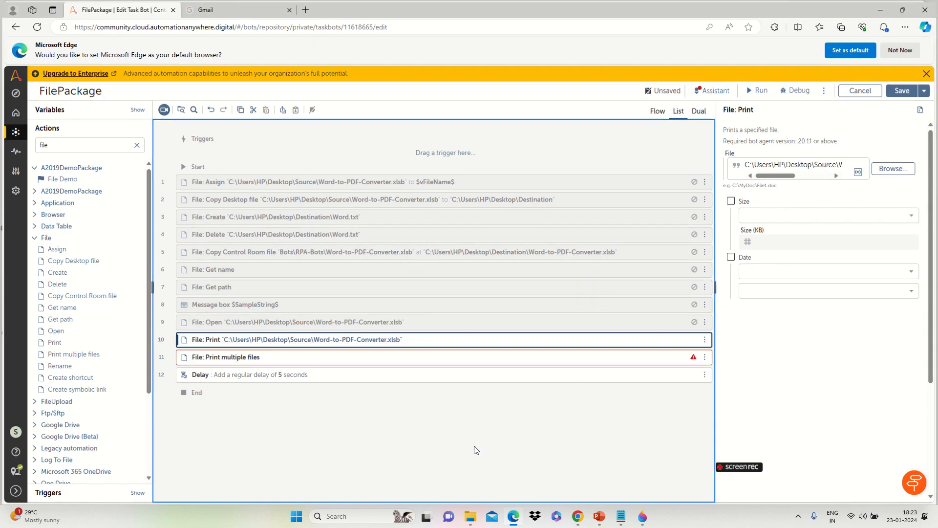
double_click(761, 115)
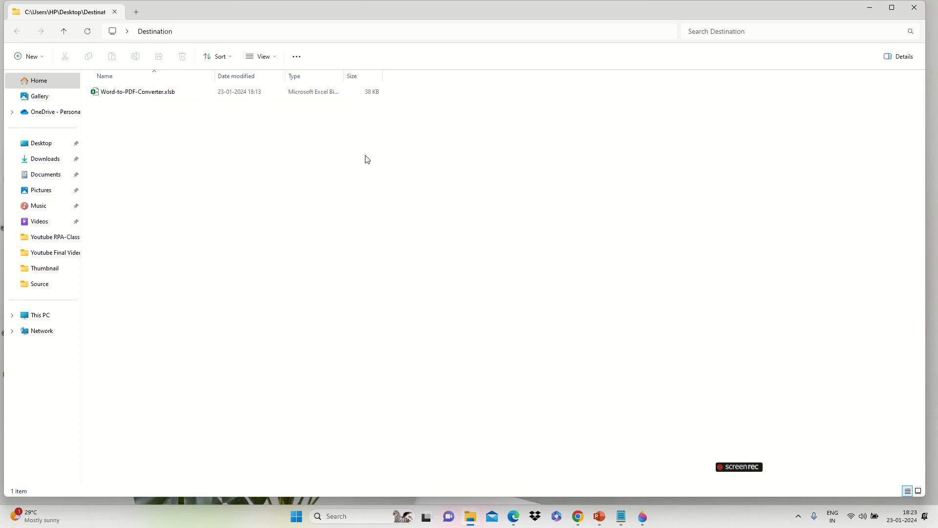
key("alt+Tab")
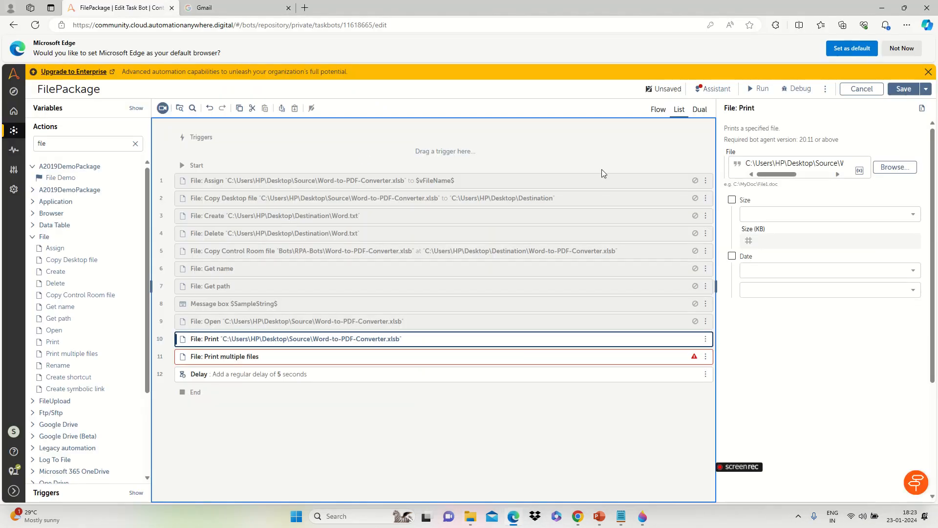
left_click(732, 200)
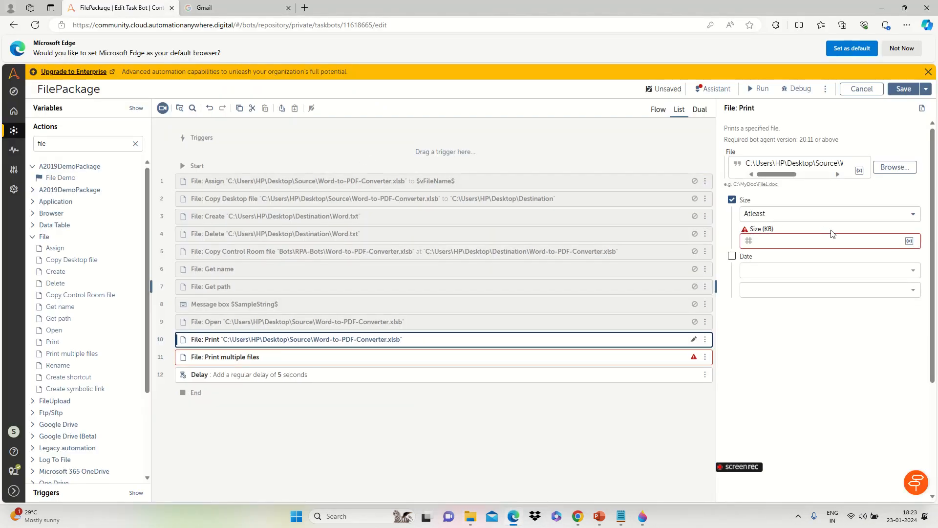
left_click(818, 239)
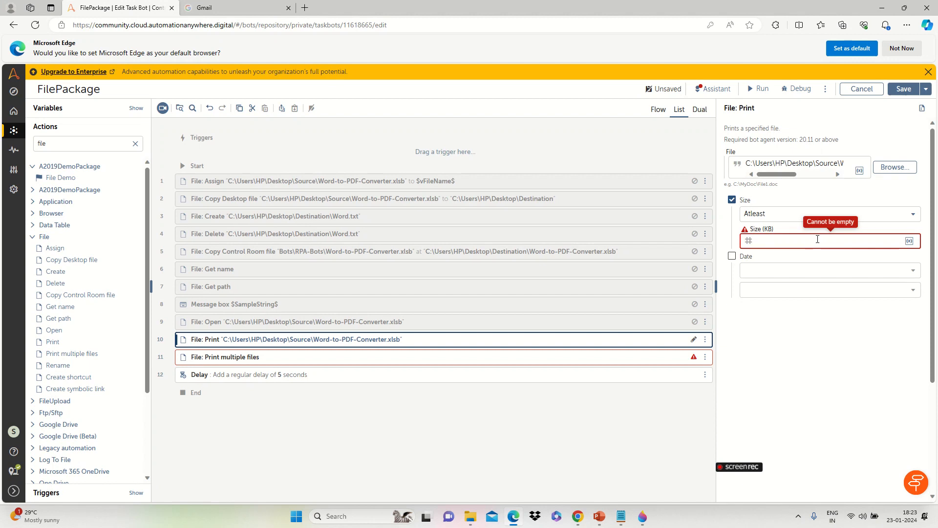
type("38")
left_click(845, 337)
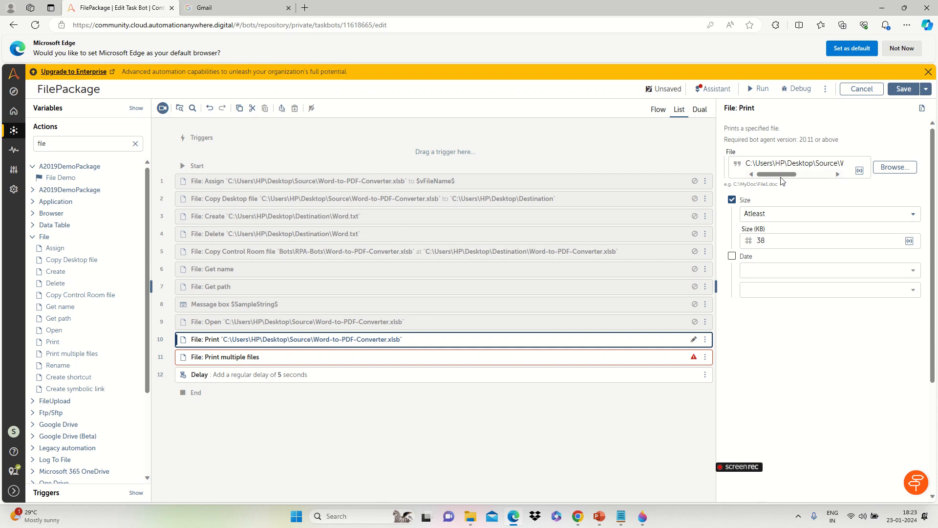
Step: Review the end of the File: Print path and check the workbook's details in the Source folder, then return to the bot
left_click_drag(778, 174, 825, 179)
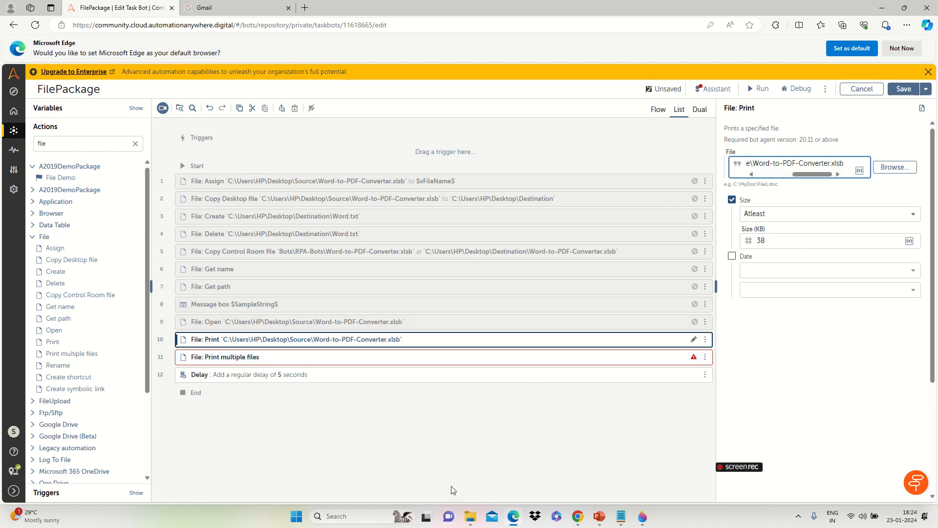
mouse_move(465, 516)
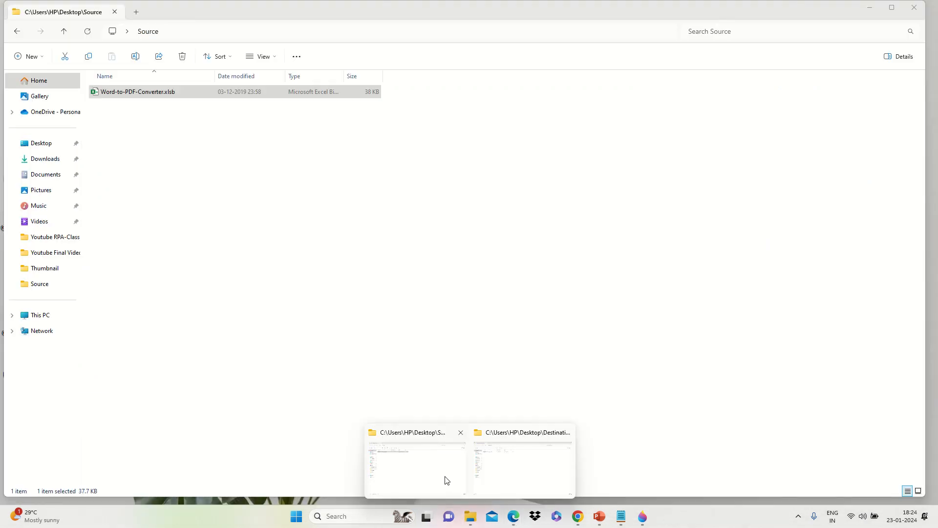
left_click(447, 481)
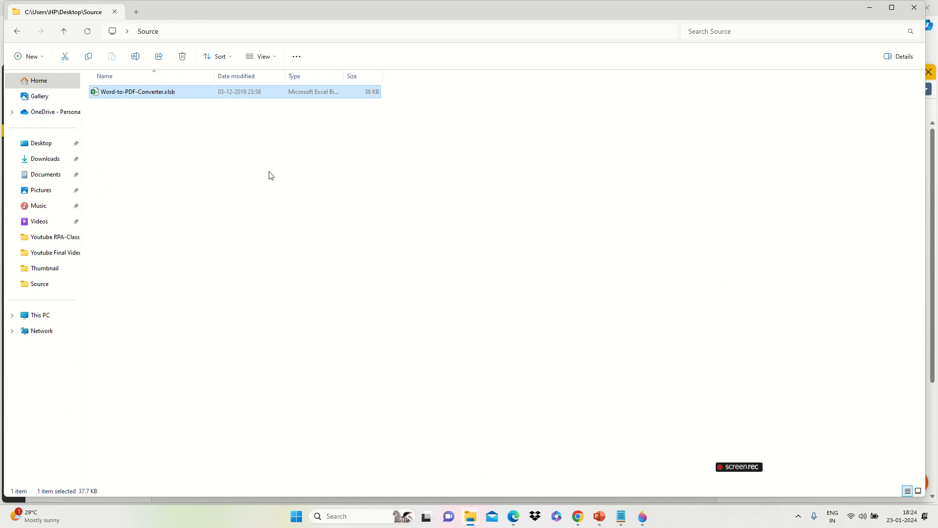
key("alt+Tab")
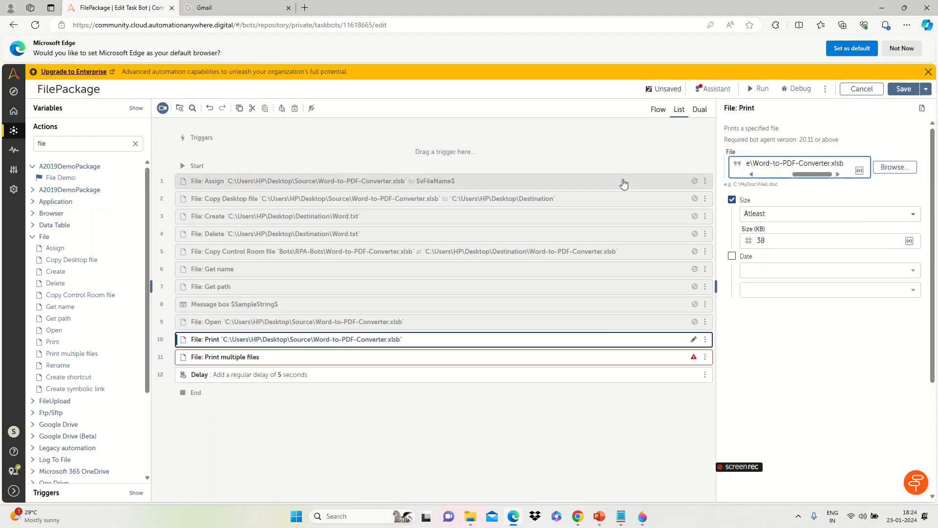
Step: Enable the File: Print date condition and view its date comparison options
left_click(731, 256)
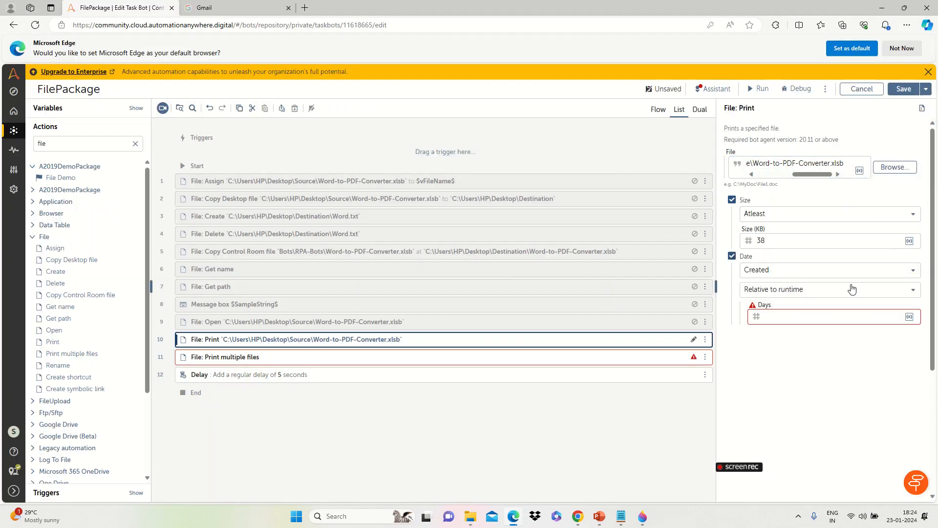
left_click(867, 293)
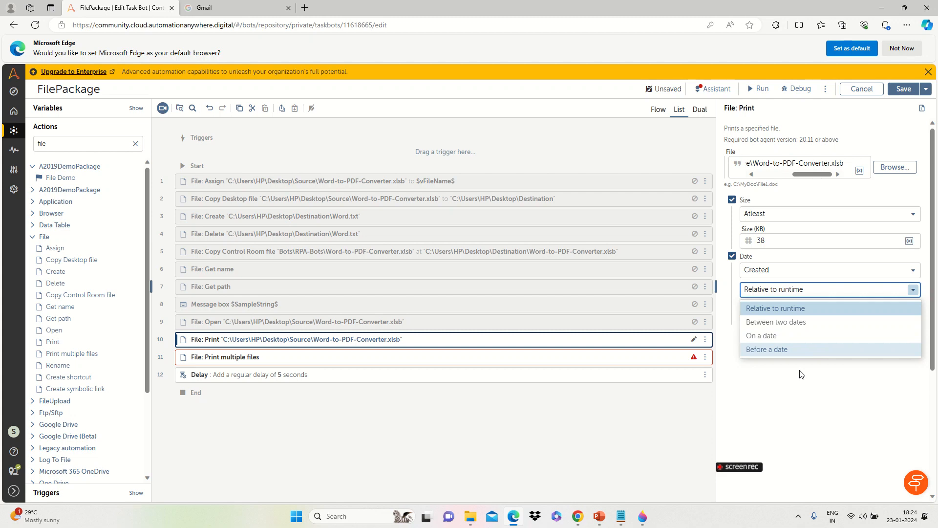
left_click(825, 403)
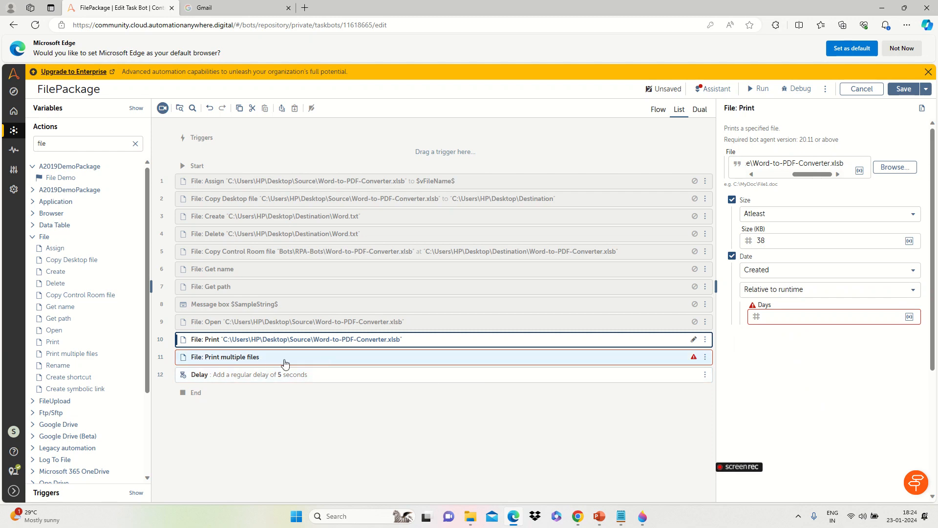
Step: Set the File: Print multiple files folder to C:\Users\HP\Desktop\Source
left_click(499, 358)
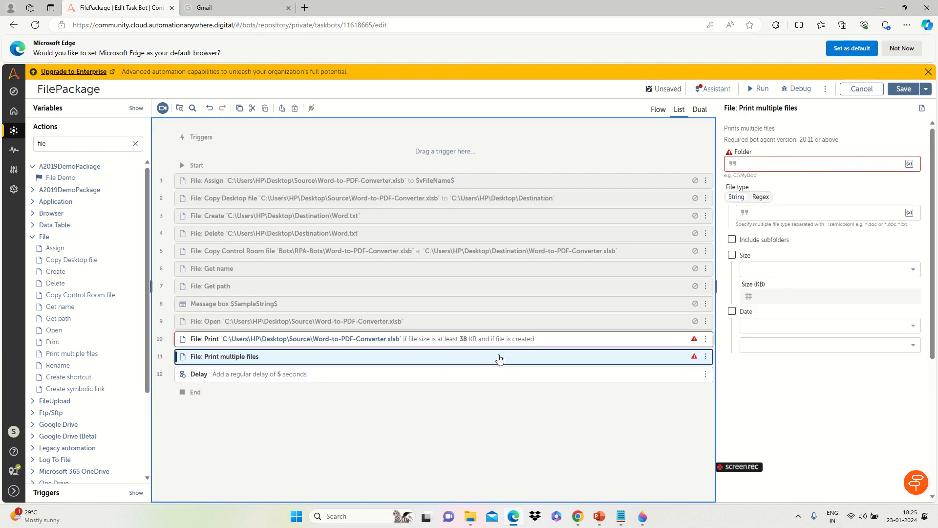
left_click(771, 165)
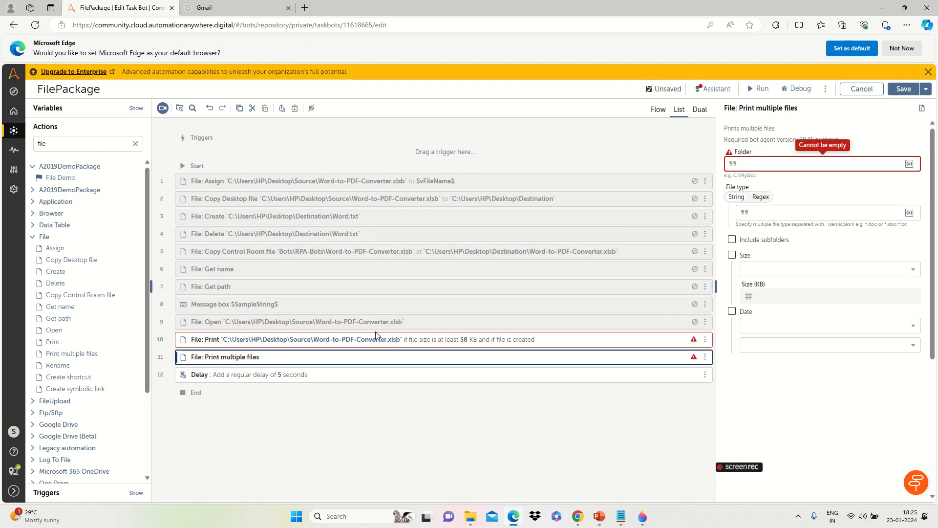
left_click(350, 342)
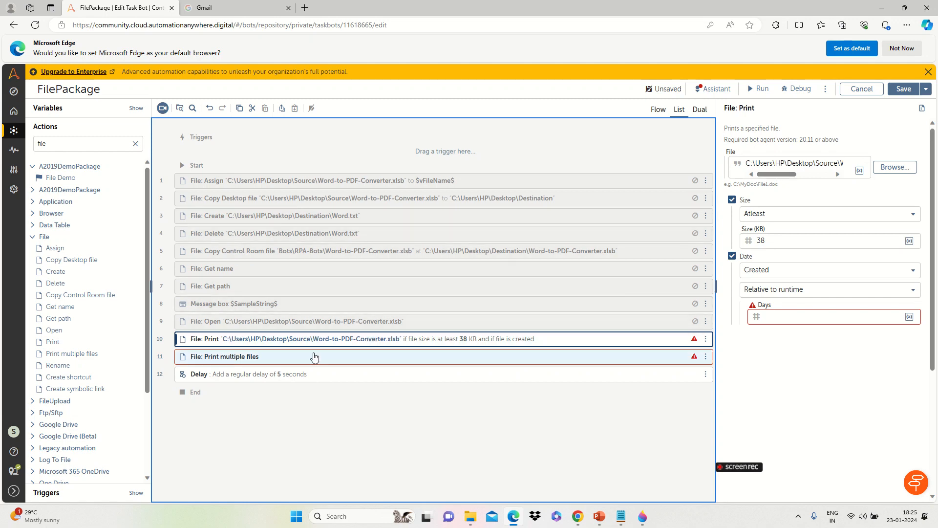
left_click(289, 360)
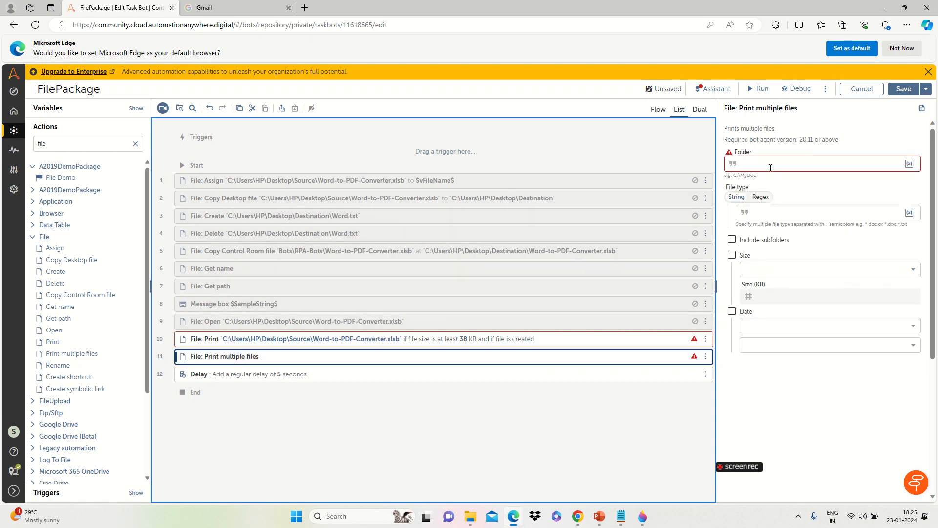
left_click(789, 163)
type("C:\\Users\\HP\\Desktop\\Source\\Word-to-PDF-Converter.xlsb")
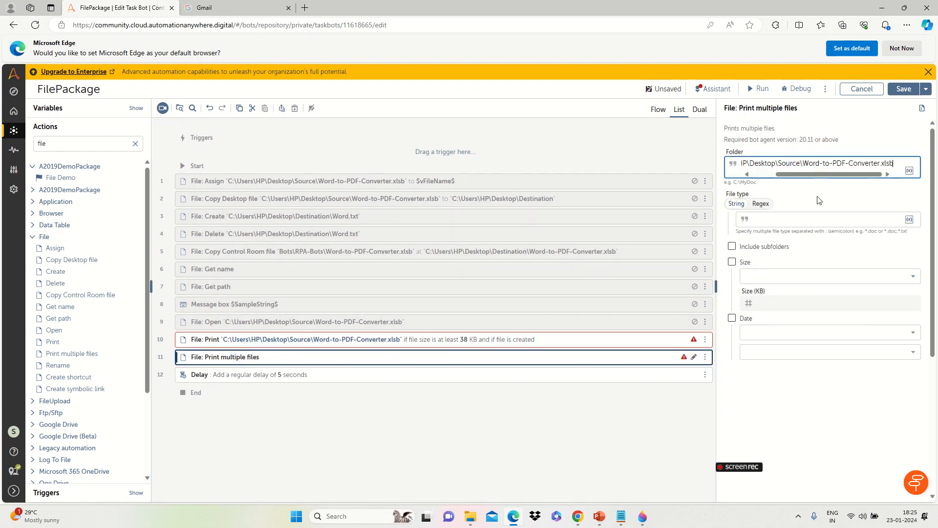
key("BackSpace")
key("BackSpace")
key("BackSpace")
key("BackSpace")
key("BackSpace")
key("BackSpace")
key("BackSpace")
key("BackSpace")
key("BackSpace")
key("BackSpace")
key("BackSpace")
key("BackSpace")
key("BackSpace")
key("BackSpace")
key("BackSpace")
key("BackSpace")
key("BackSpace")
key("BackSpace")
key("BackSpace")
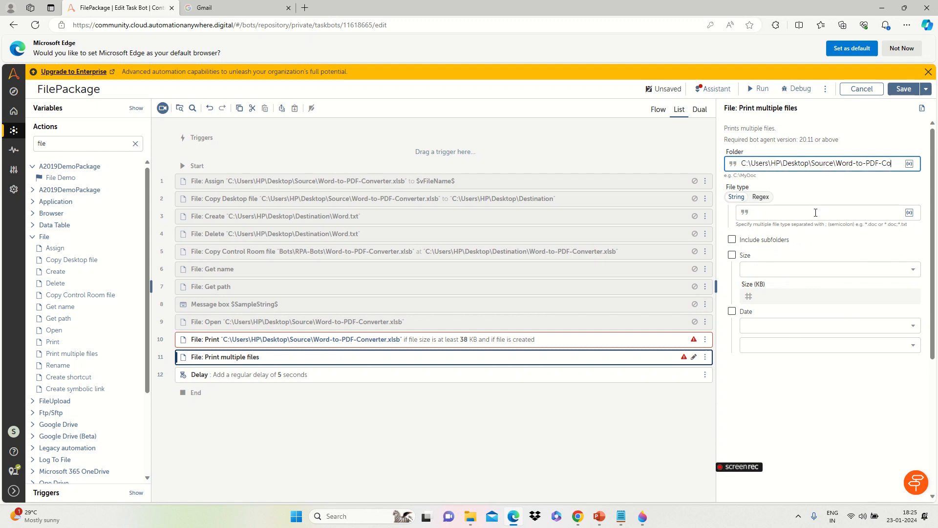
key("BackSpace")
key("BackSpace")
key("BackSpace")
key("BackSpace")
key("BackSpace")
key("BackSpace")
key("BackSpace")
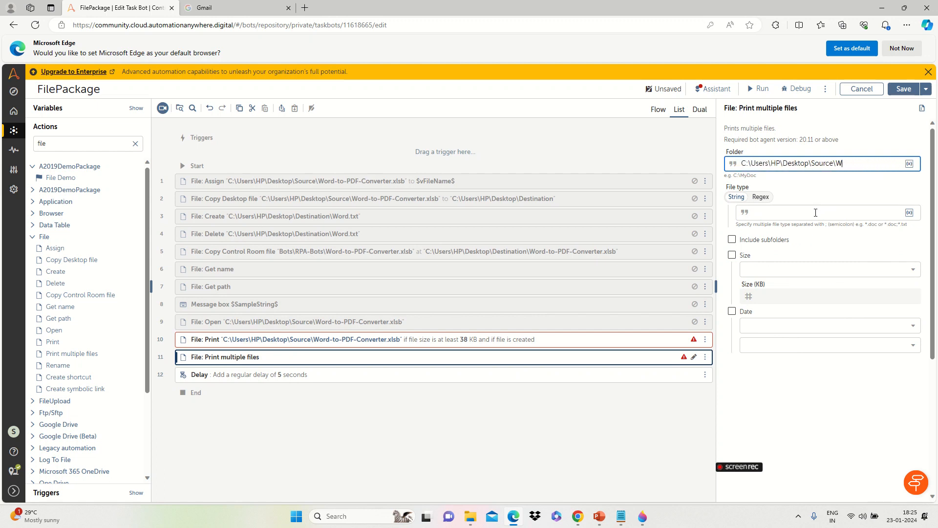
key("BackSpace")
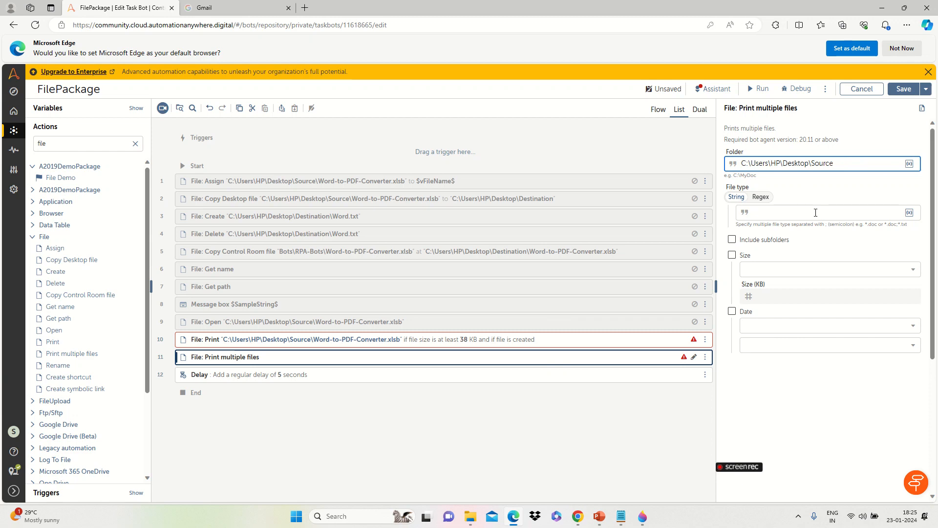
Step: Set the file type for File: Print multiple files to the string *.doc;*.pdf
left_click(776, 214)
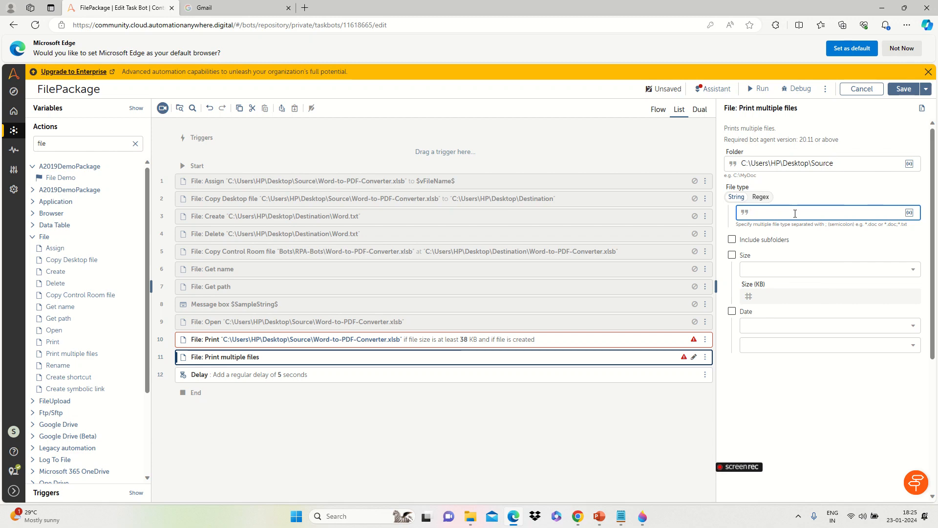
type("*.doc")
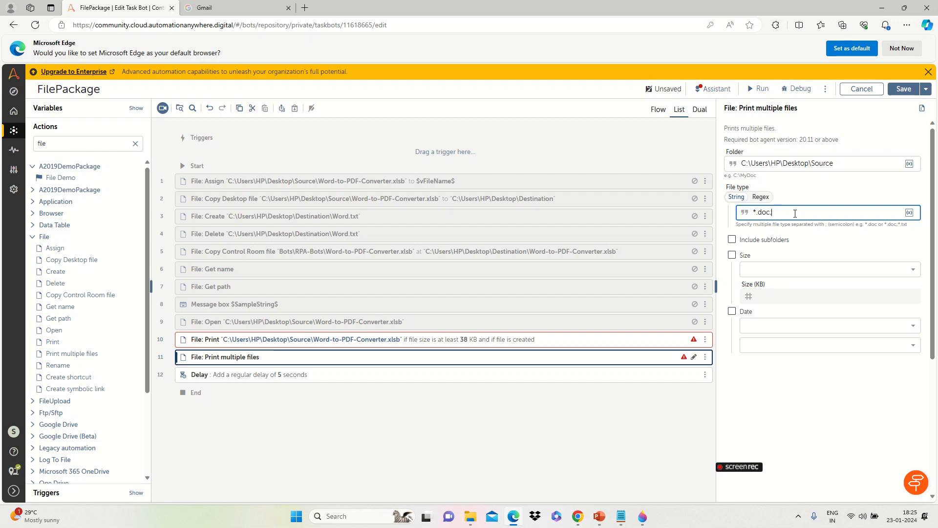
type("*")
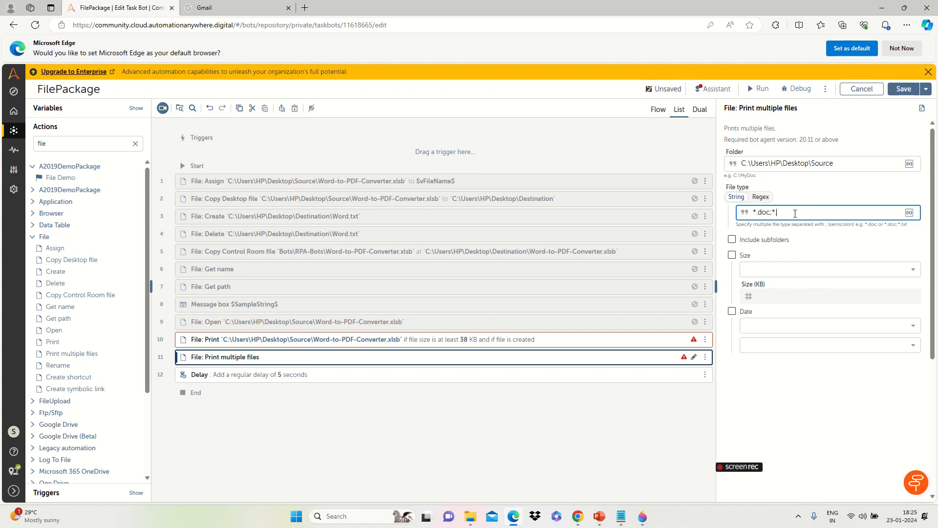
type(".pdp")
key("BackSpace")
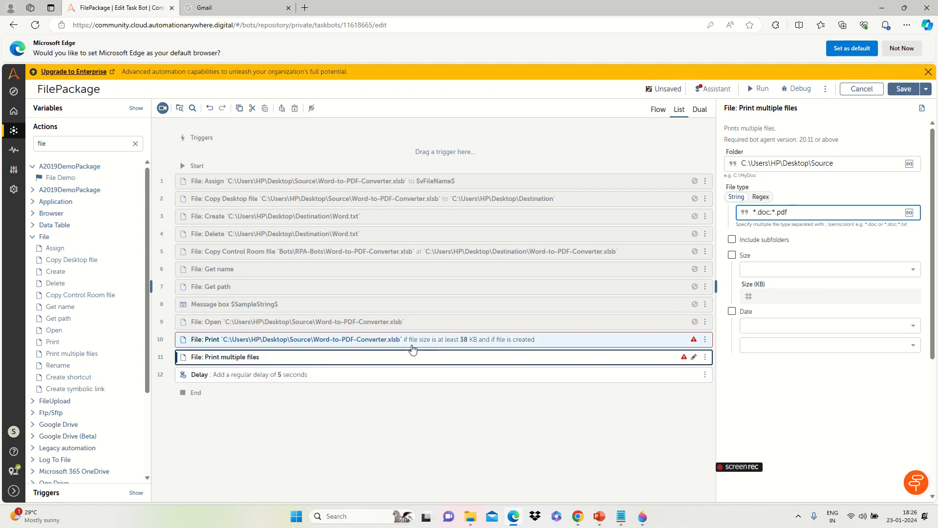
Step: Turn off the date and size conditions of the File: Print action and save the bot
left_click(486, 342)
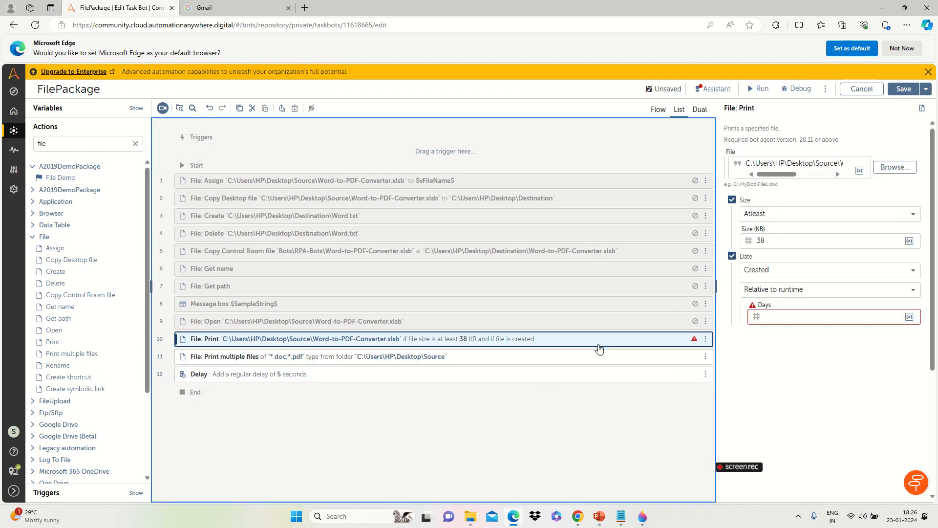
left_click(732, 257)
left_click(732, 201)
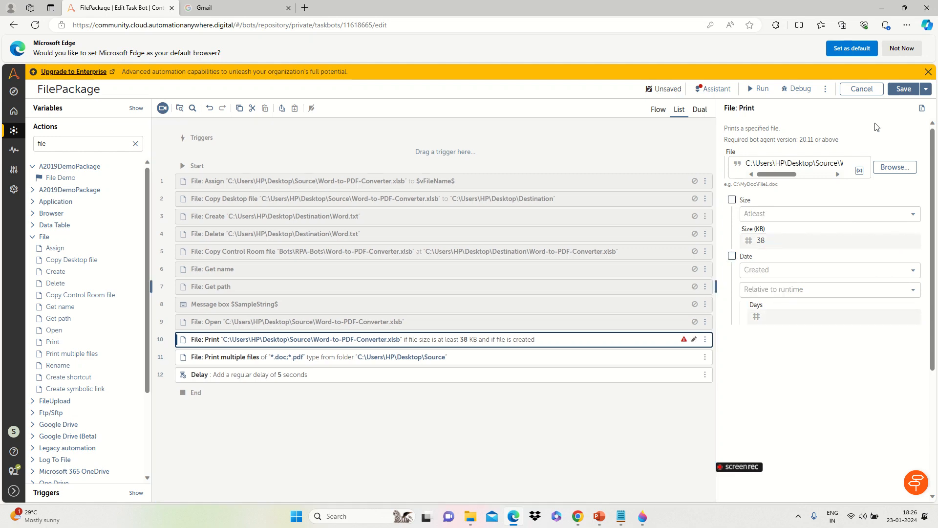
left_click(903, 89)
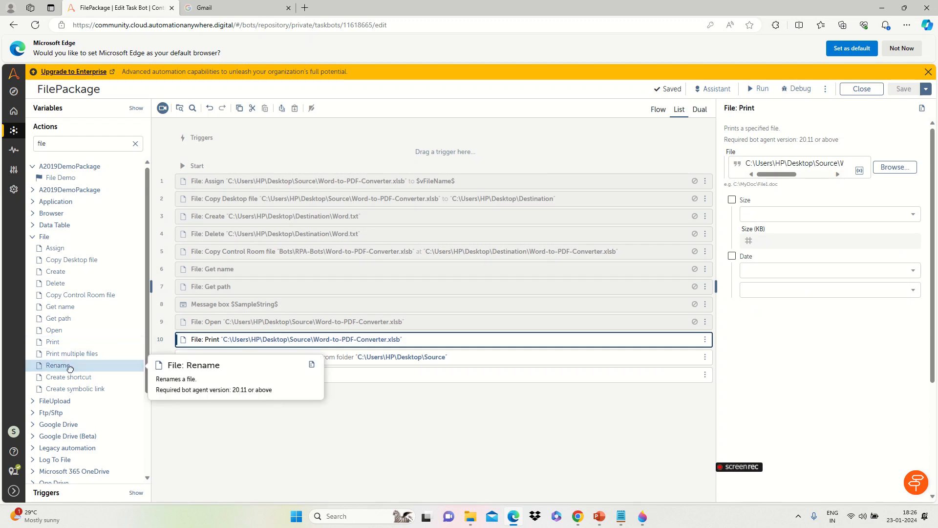
Step: Add a File: Rename action after the Delay, and disable the File: Print, File: Print multiple files and Delay actions
double_click(69, 365)
left_click_drag(243, 361, 239, 399)
left_click(241, 341)
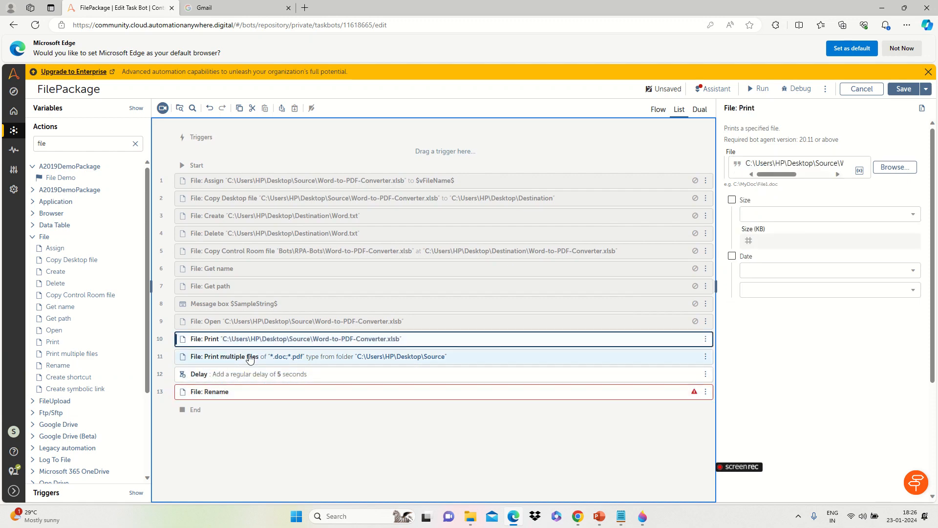
left_click(252, 375)
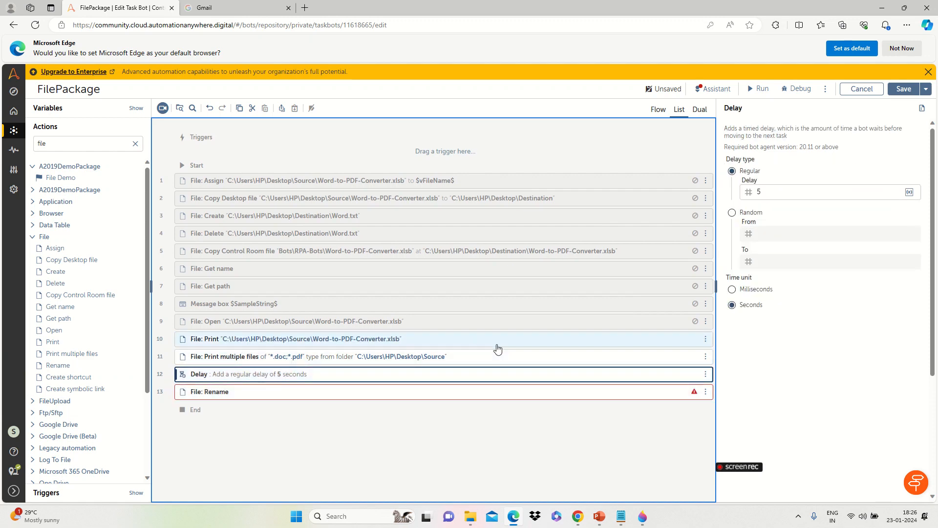
left_click(517, 340, "shift")
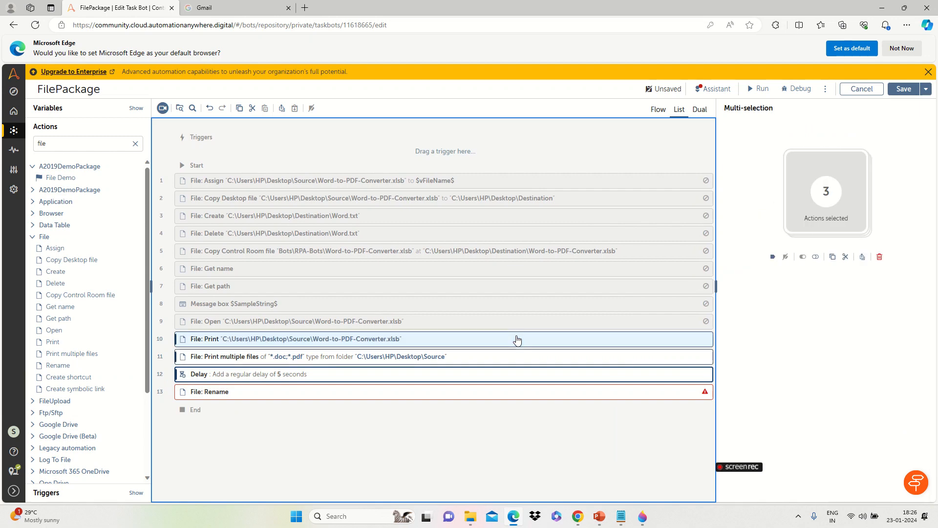
left_click(815, 256)
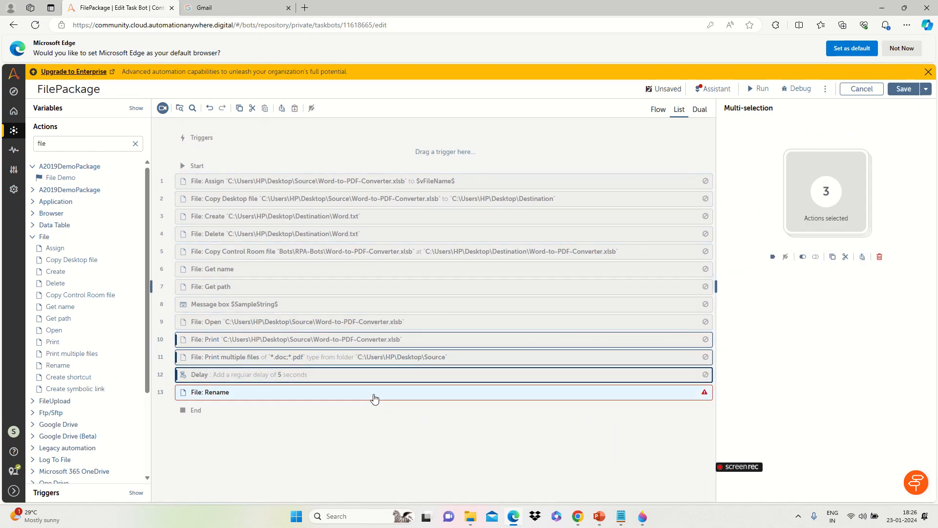
left_click(249, 356)
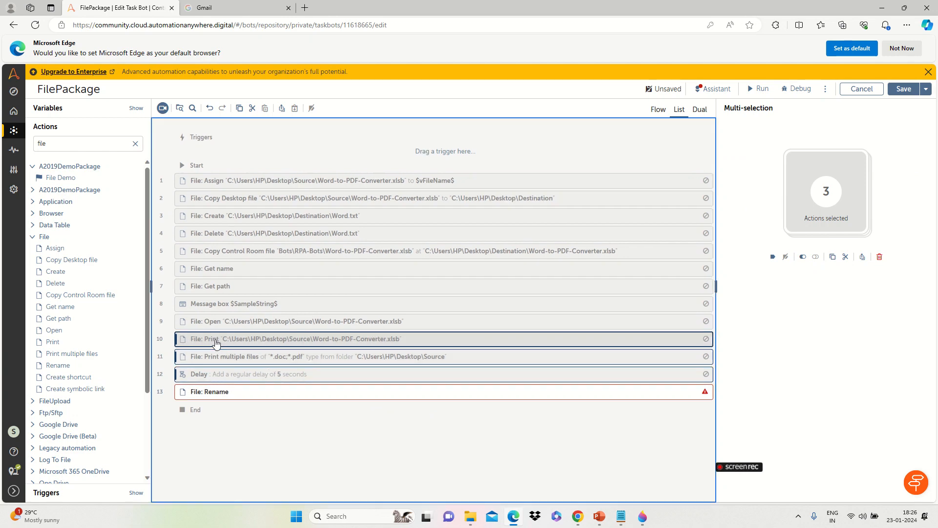
Step: Choose Word-to-PDF-Converter.xlsb in the Desktop's Source folder as the file for the File: Rename action
left_click(268, 399)
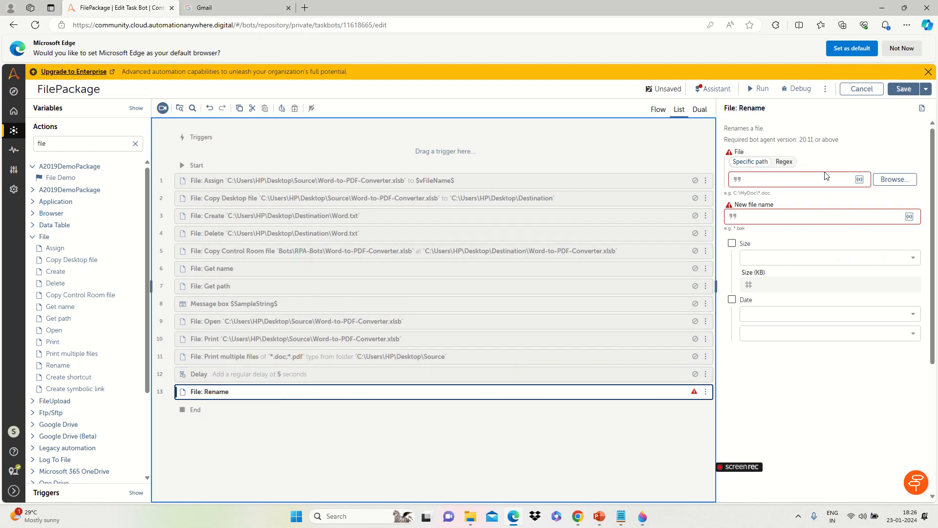
left_click(893, 180)
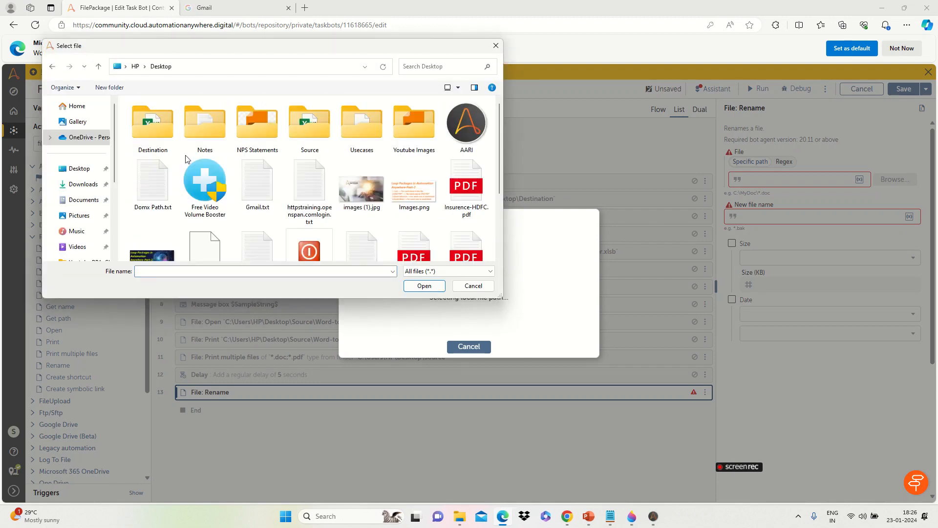
double_click(311, 125)
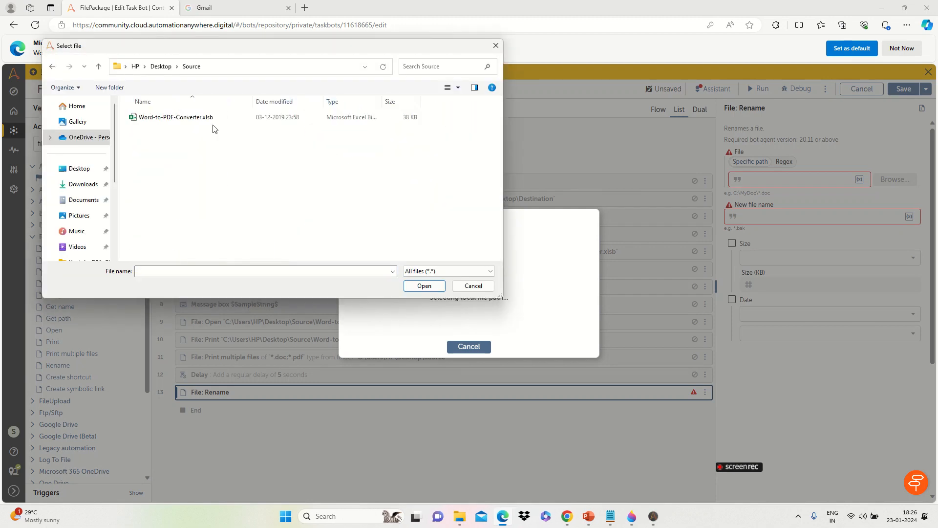
left_click(195, 121)
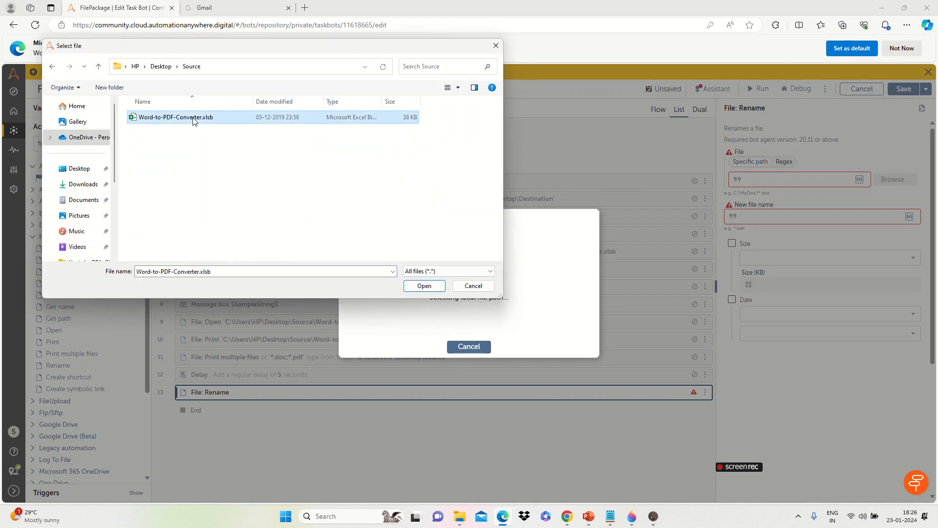
left_click(425, 285)
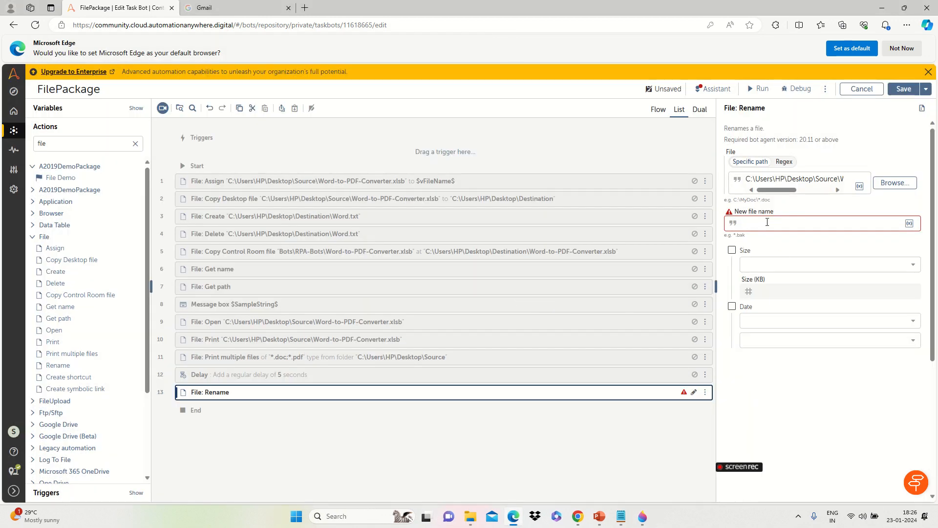
Step: Set the File: Rename new file name to Text.xlsb and save the bot
left_click(767, 222)
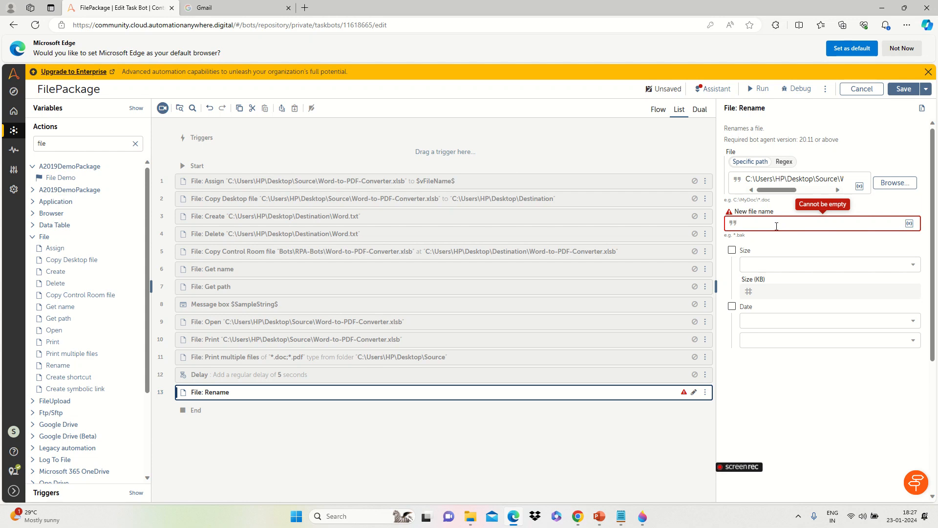
type(".")
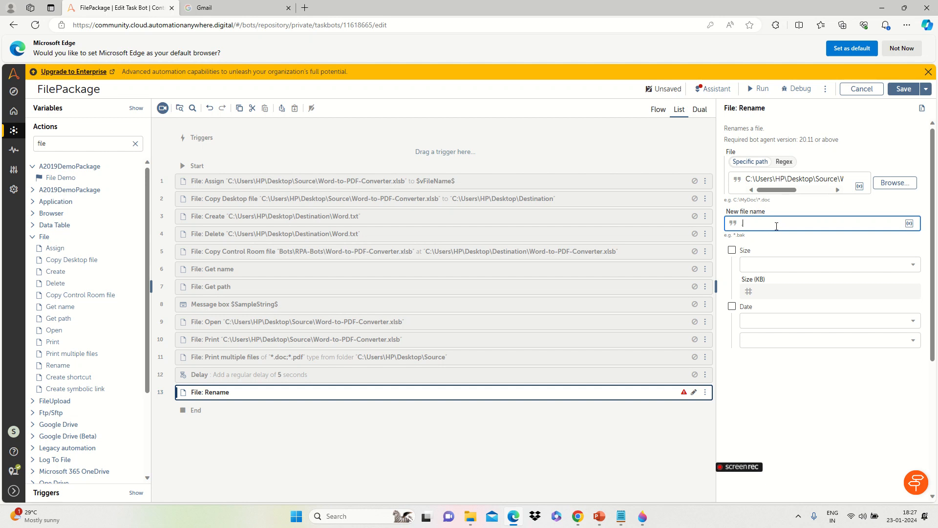
key("BackSpace")
type("Text.xlsb")
left_click(903, 89)
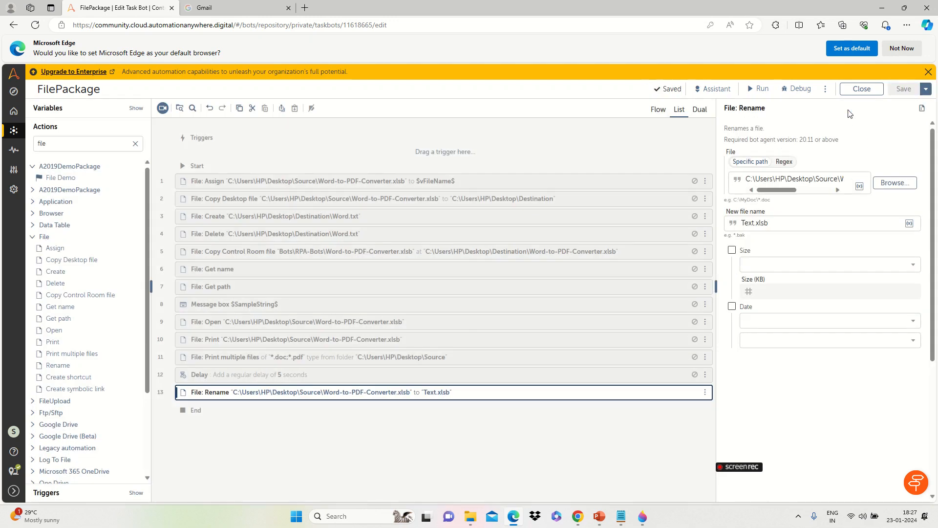
Step: Run the bot and open the Source folder on the desktop to check the renamed workbook
left_click(761, 89)
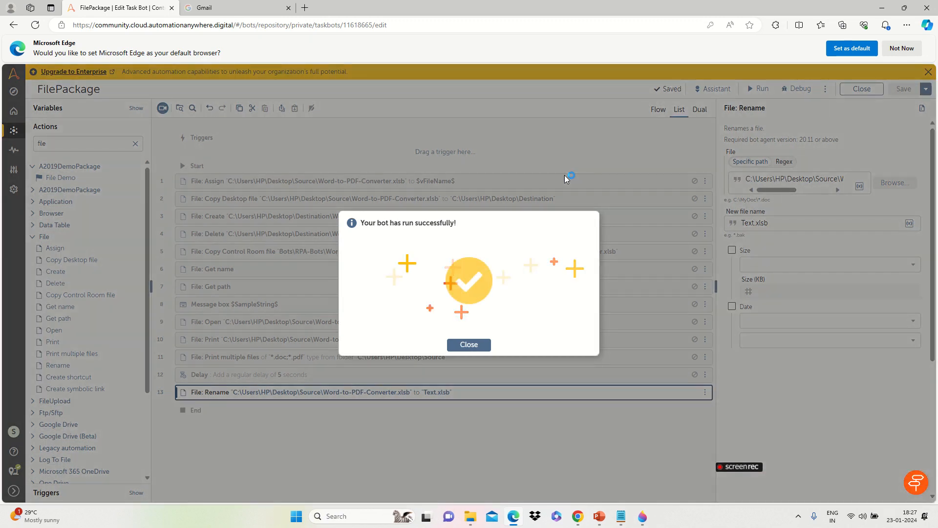
left_click(468, 345)
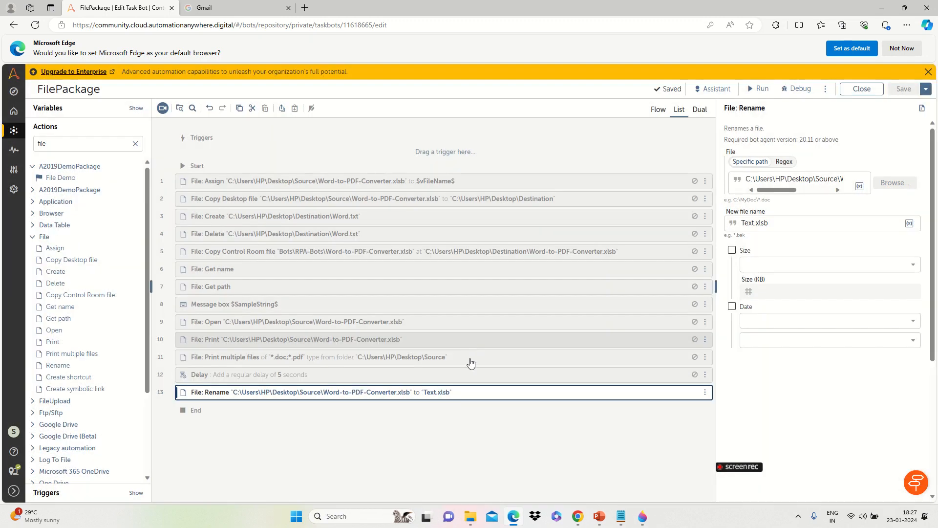
key("super+d")
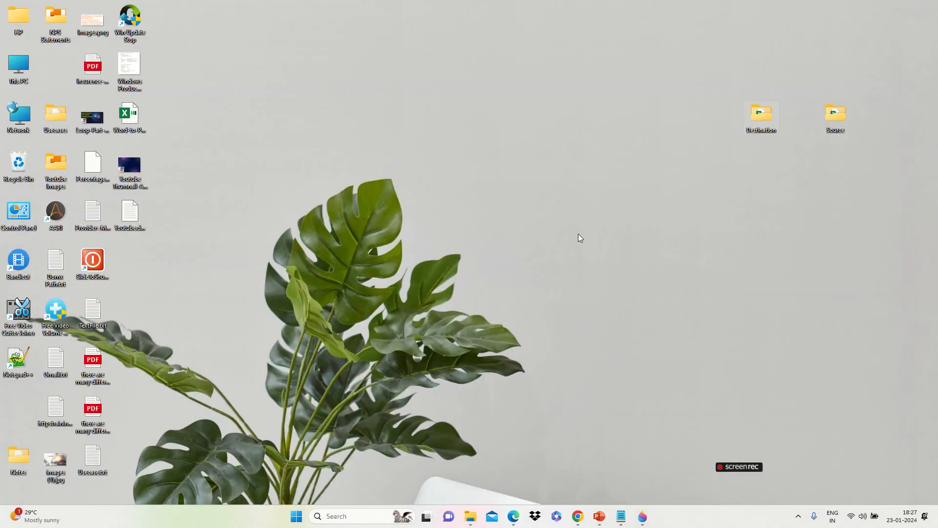
double_click(832, 122)
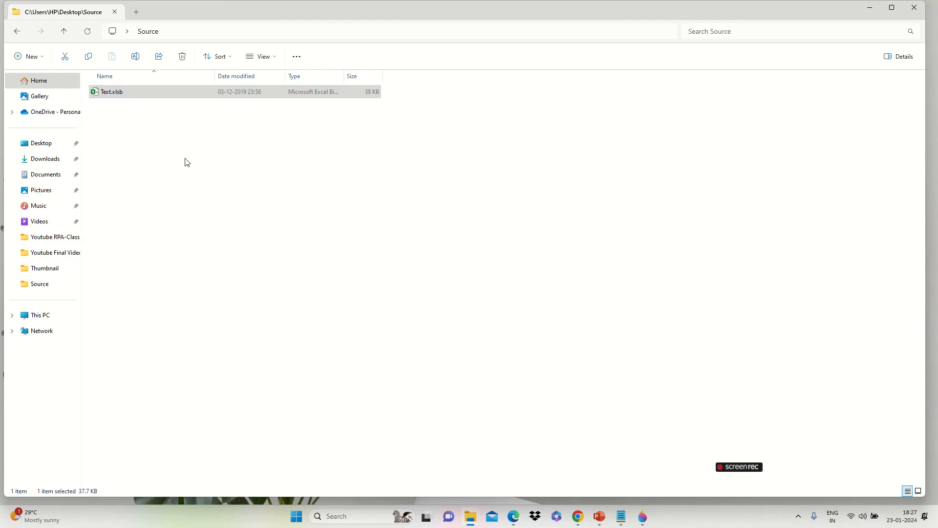
Step: Try to replace the workbook name in the File: Rename source path with a wildcard, giving C:\Users\HP\Desktop\Source\*.xlsb
key("alt+Tab")
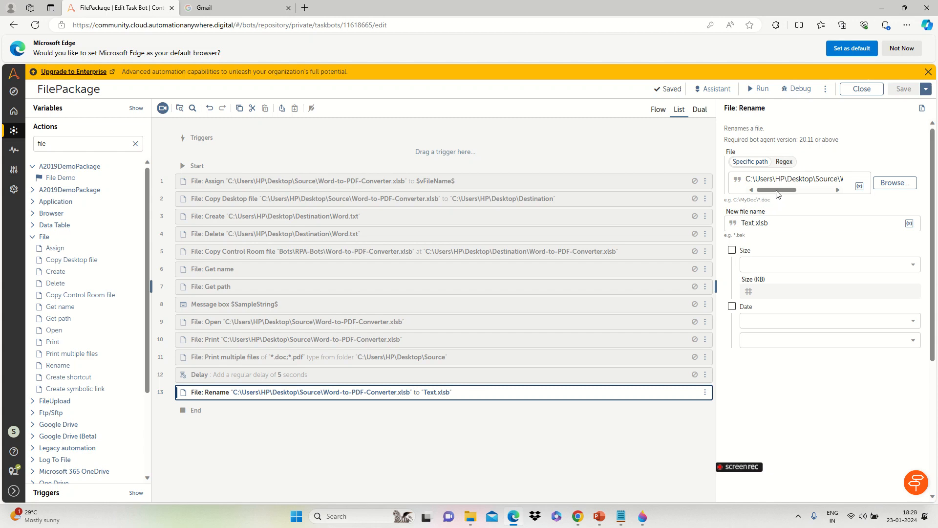
left_click_drag(779, 194, 825, 190)
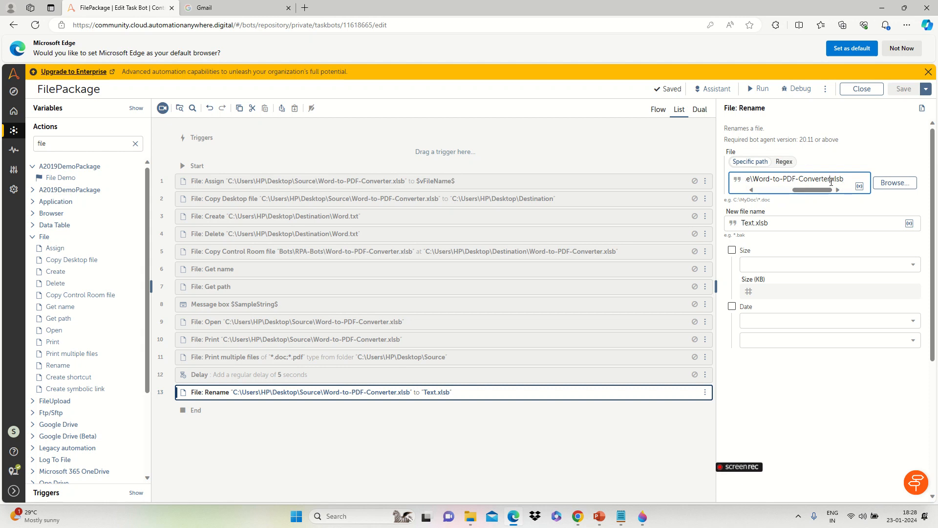
key("BackSpace")
key("BackSpace")
key("BackSpace")
key("BackSpace")
key("BackSpace")
key("BackSpace")
key("BackSpace")
key("BackSpace")
key("BackSpace")
key("BackSpace")
key("BackSpace")
key("BackSpace")
key("BackSpace")
key("BackSpace")
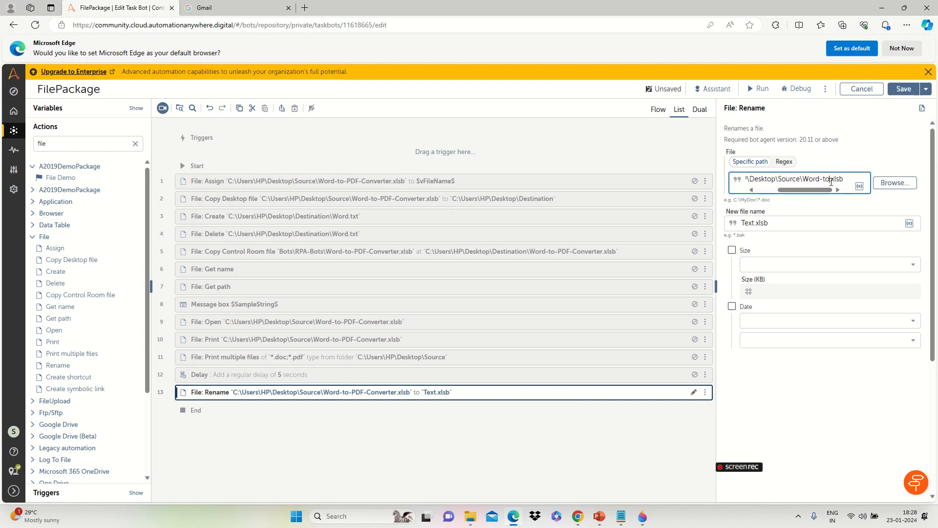
key("BackSpace")
key("BackSpace")
key("BackSpace")
key("BackSpace")
key("BackSpace")
key("BackSpace")
key("BackSpace")
type("T")
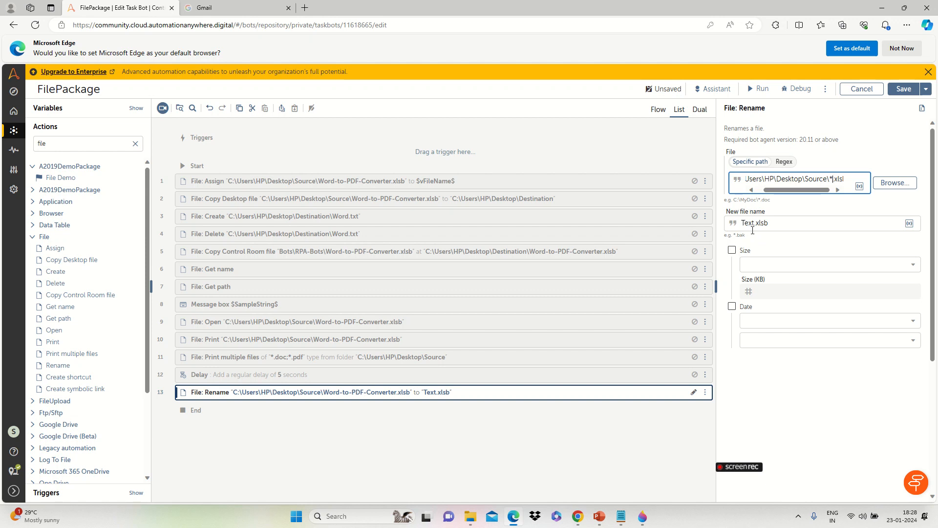
left_click(755, 227)
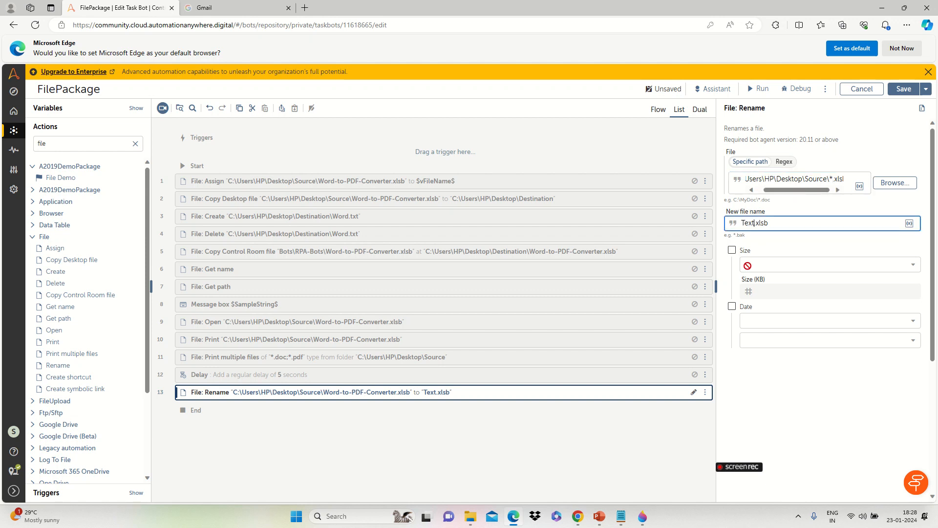
left_click(774, 192)
left_click_drag(774, 192, 786, 193)
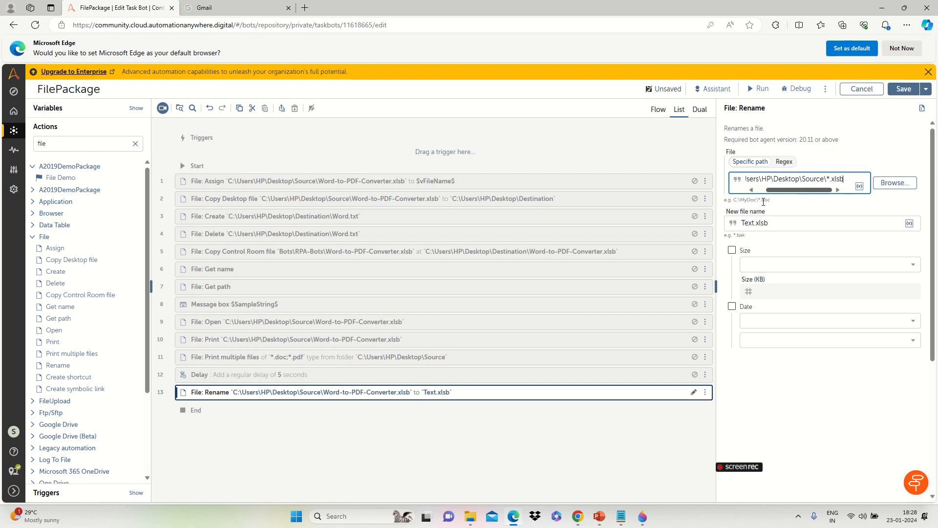
Step: Disable the File: Rename action and add a File: Create shortcut action after it
left_click(704, 396)
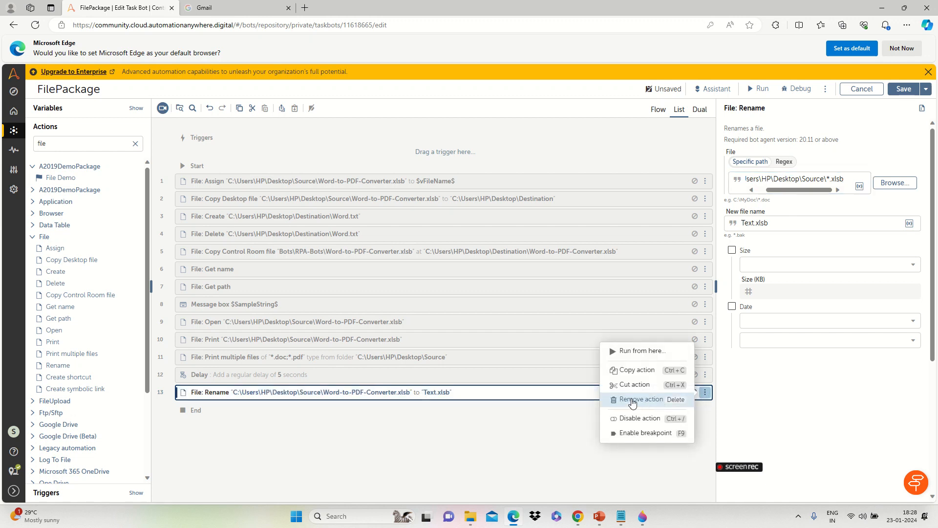
left_click(633, 419)
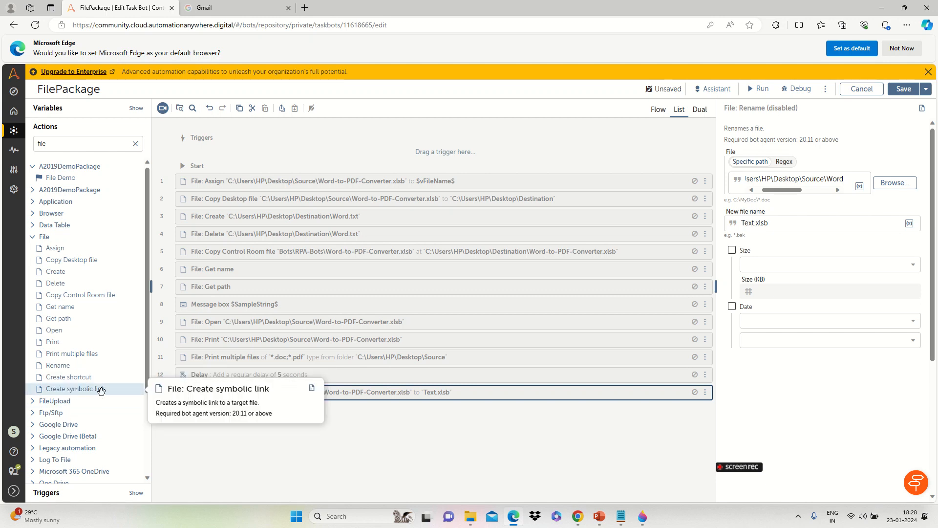
double_click(69, 379)
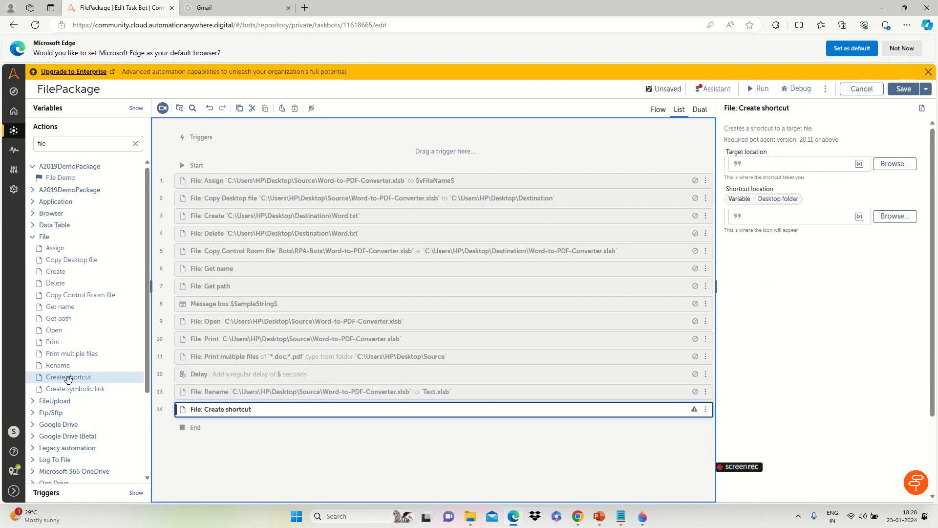
Step: Choose Text.xlsb in the Desktop's Source folder as the target location of the File: Create shortcut action
left_click(820, 162)
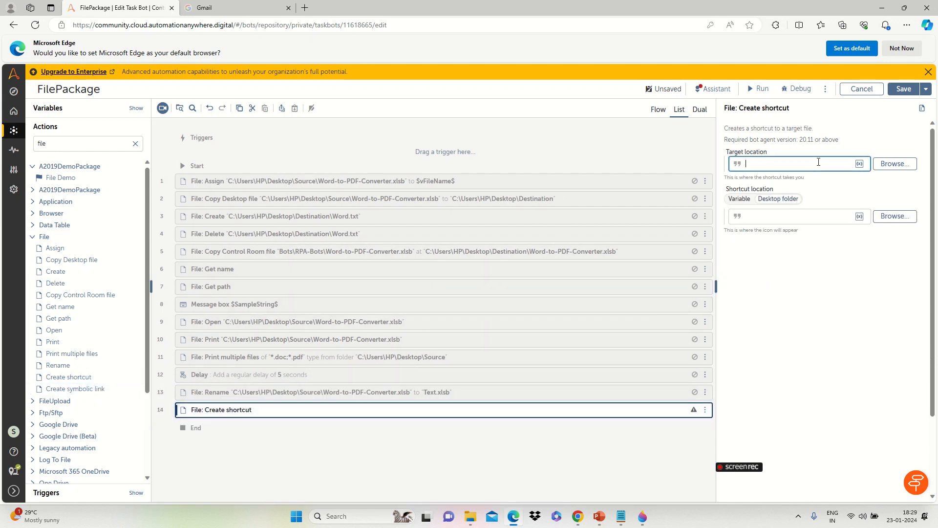
left_click(896, 165)
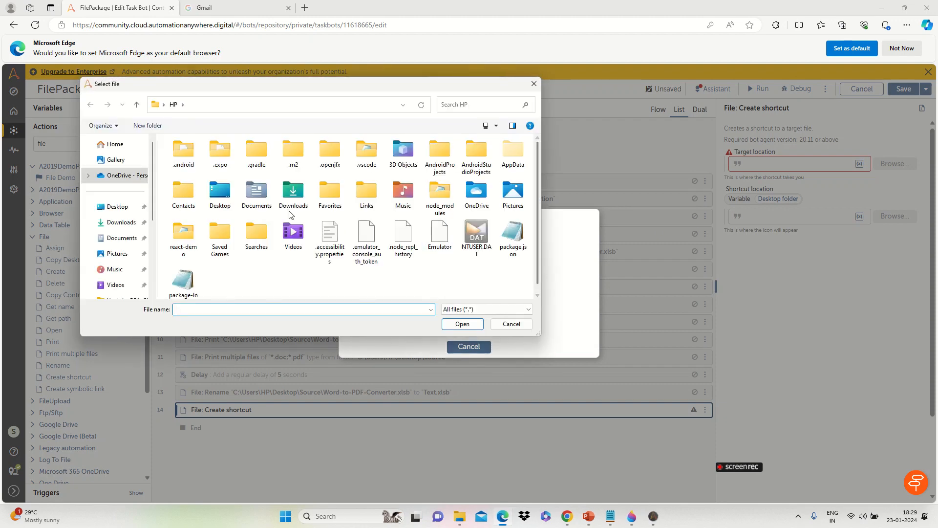
double_click(225, 197)
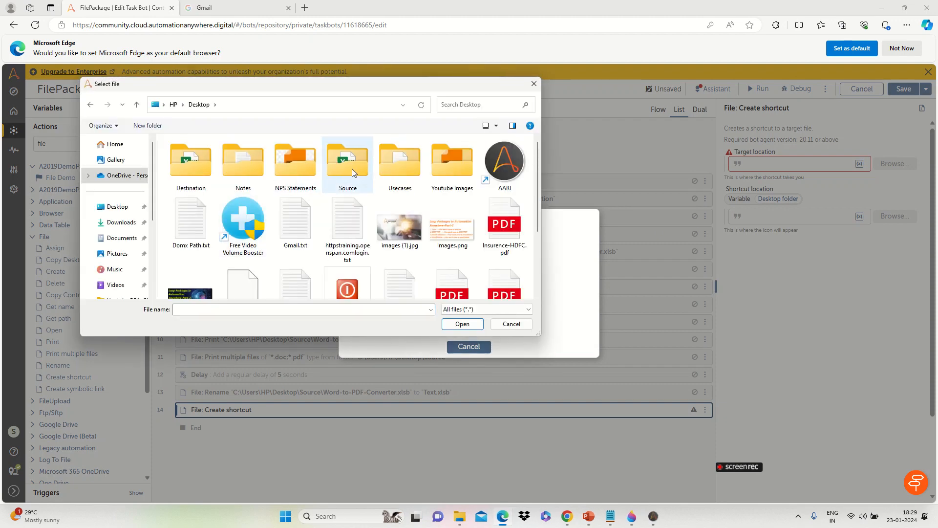
double_click(352, 168)
left_click(218, 156)
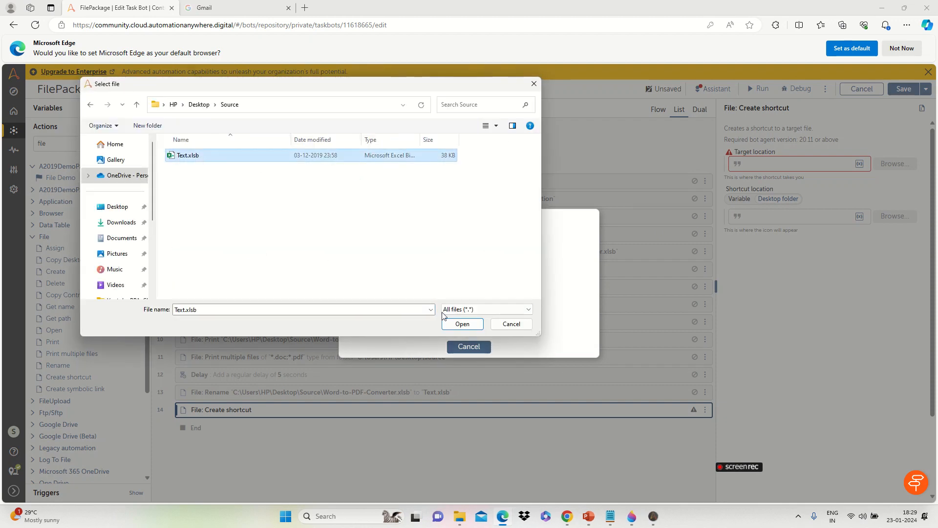
left_click(462, 324)
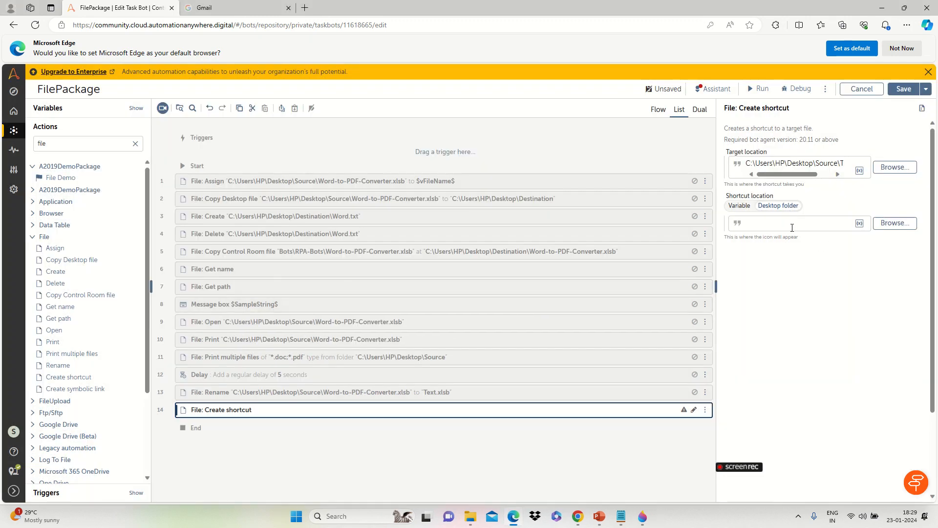
Step: Set the shortcut location to C:\Users\HP\Desktop\Source\ and save the bot
left_click(790, 226)
key("ctrl+v")
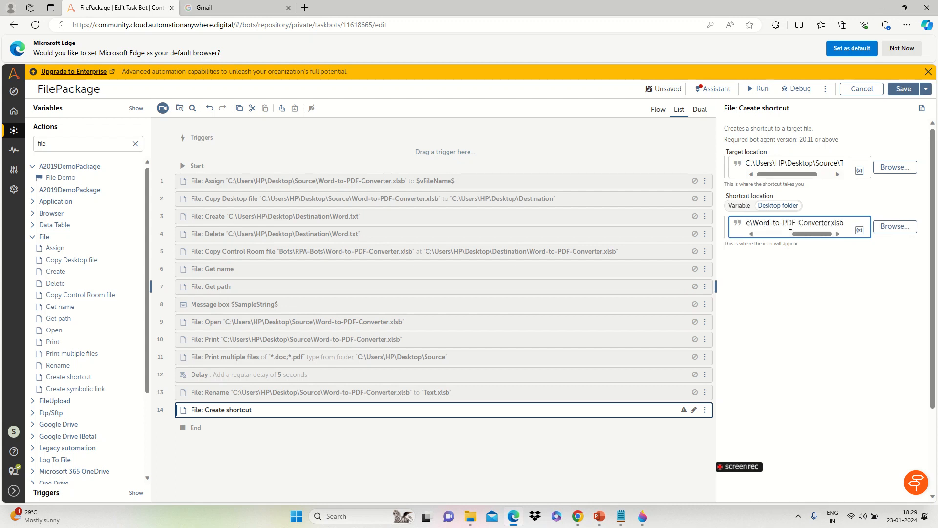
key("BackSpace")
key("BackSpace")
key("BackSpace")
key("BackSpace")
key("BackSpace")
key("BackSpace")
key("BackSpace")
key("BackSpace")
key("BackSpace")
key("BackSpace")
key("BackSpace")
key("BackSpace")
key("BackSpace")
key("BackSpace")
key("BackSpace")
key("BackSpace")
key("BackSpace")
key("BackSpace")
key("BackSpace")
key("BackSpace")
key("BackSpace")
key("BackSpace")
key("BackSpace")
key("BackSpace")
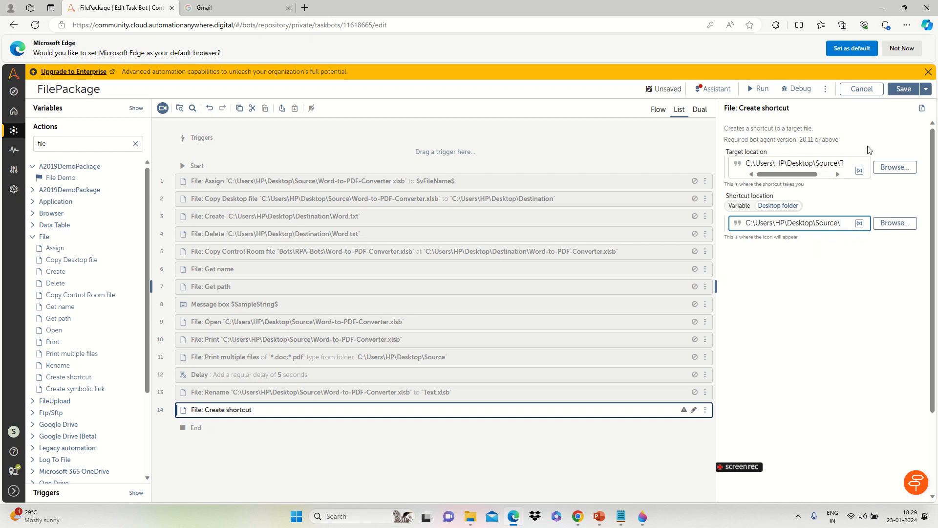
left_click(904, 89)
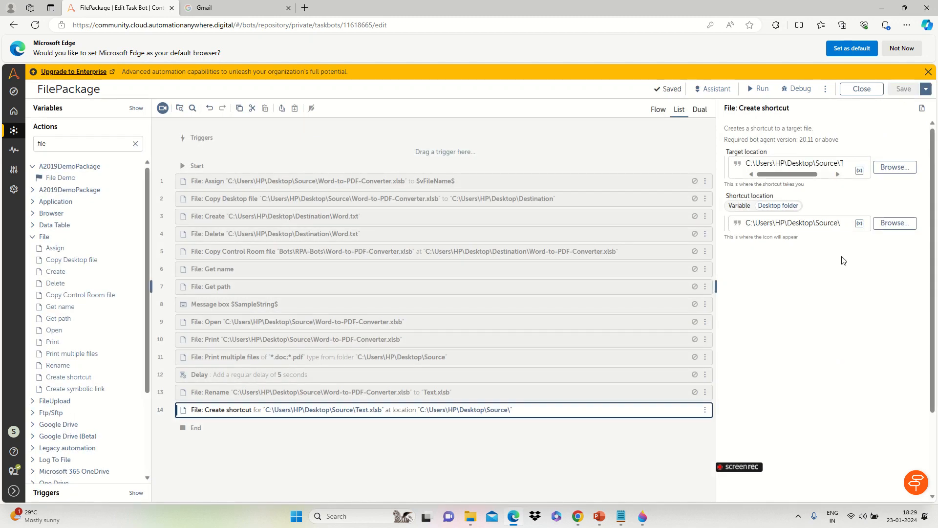
Step: Run the bot, check the Source folder on the desktop for the shortcut, and dismiss the run message in the bot editor
left_click(758, 88)
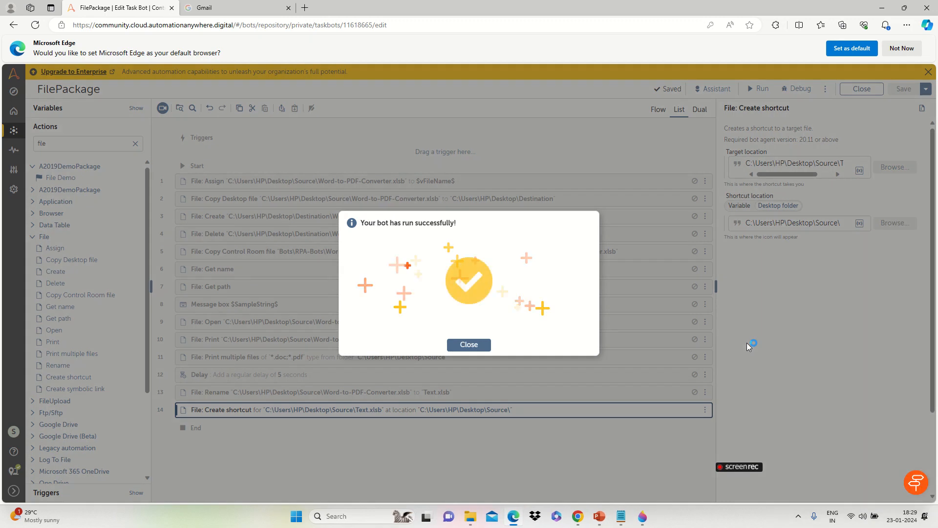
key("super+d")
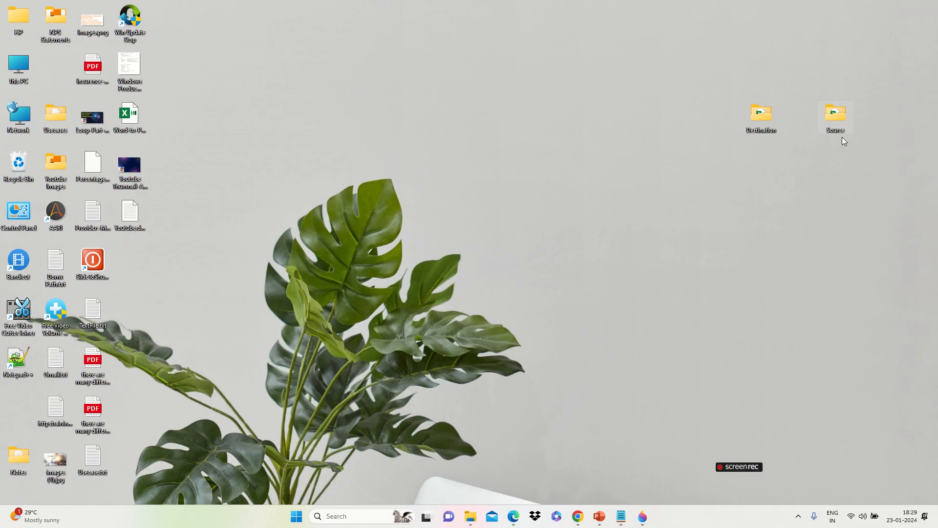
double_click(843, 120)
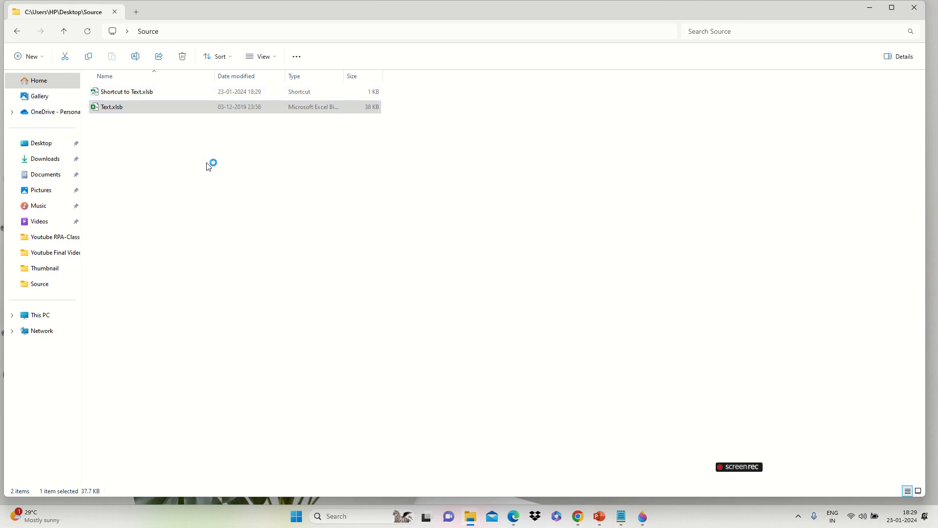
key("alt+Tab")
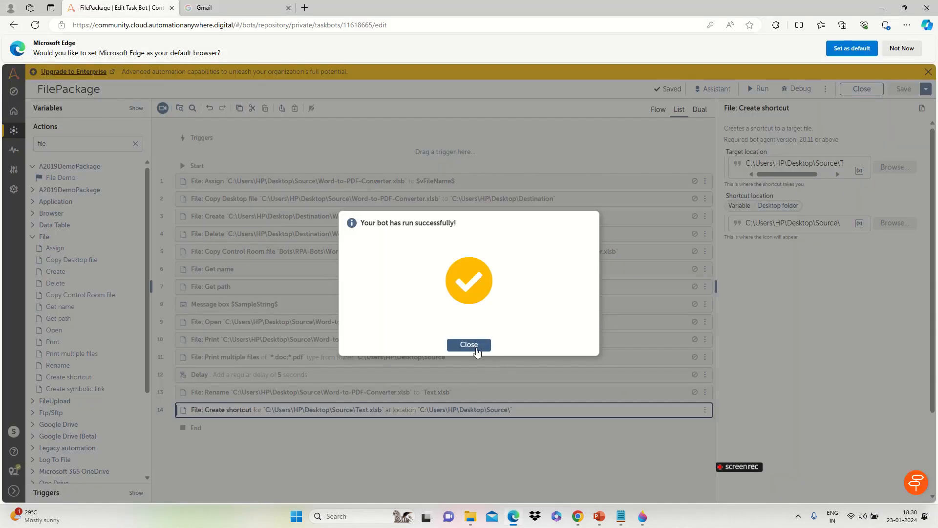
left_click(471, 345)
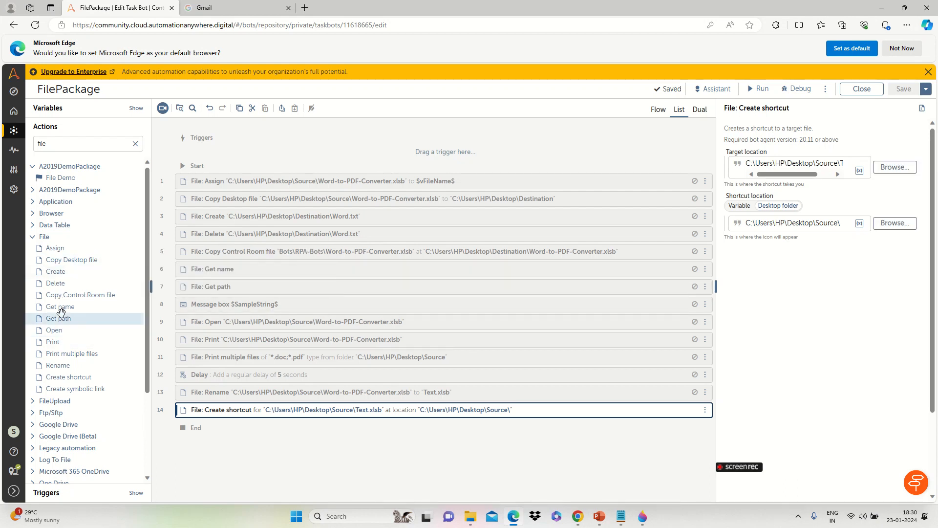
mouse_move(60, 312)
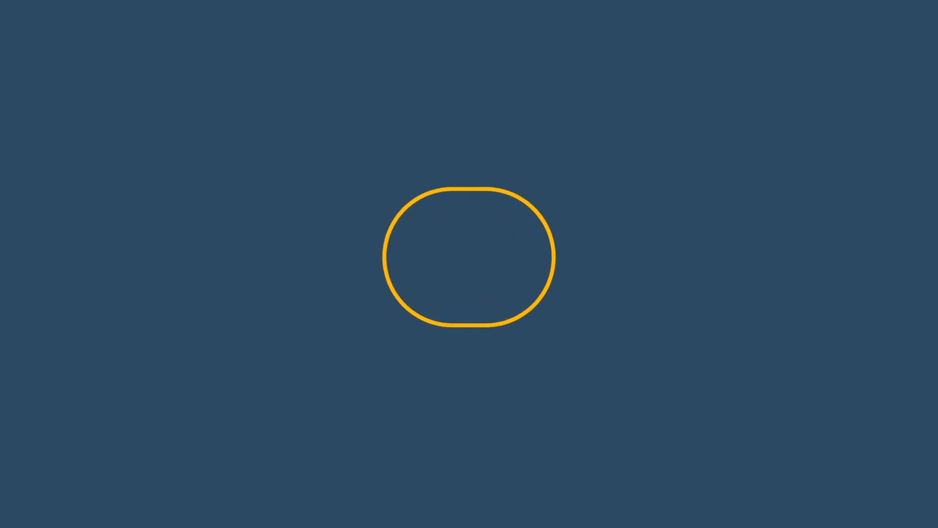